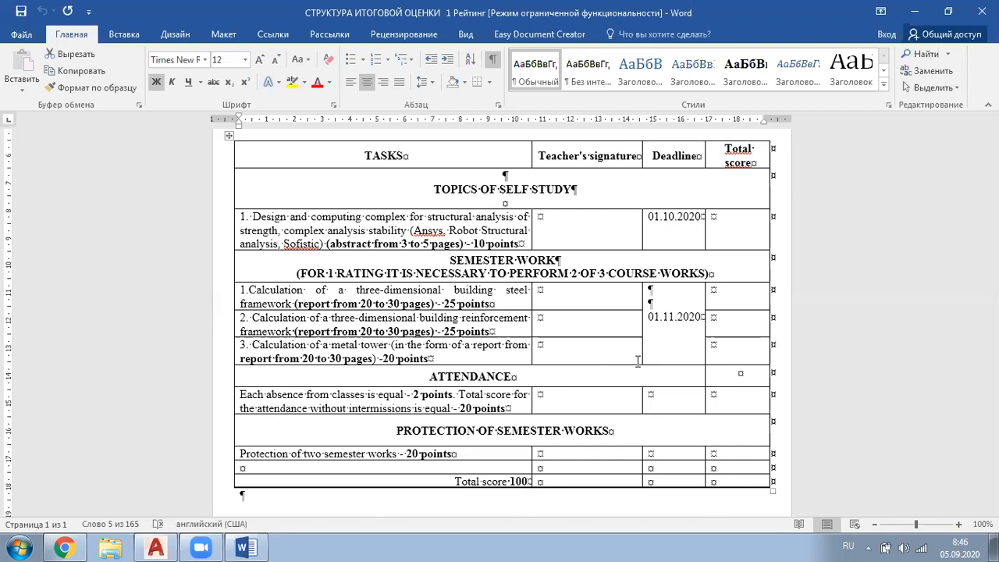
Review the rating table's tasks, deadlines and points from the document heading down to the total score row
{"action": "scroll", "coordinate": [695, 355], "scroll_direction": "down", "scroll_amount": 3}
{"action": "scroll", "coordinate": [686, 358], "scroll_direction": "up", "scroll_amount": 6}
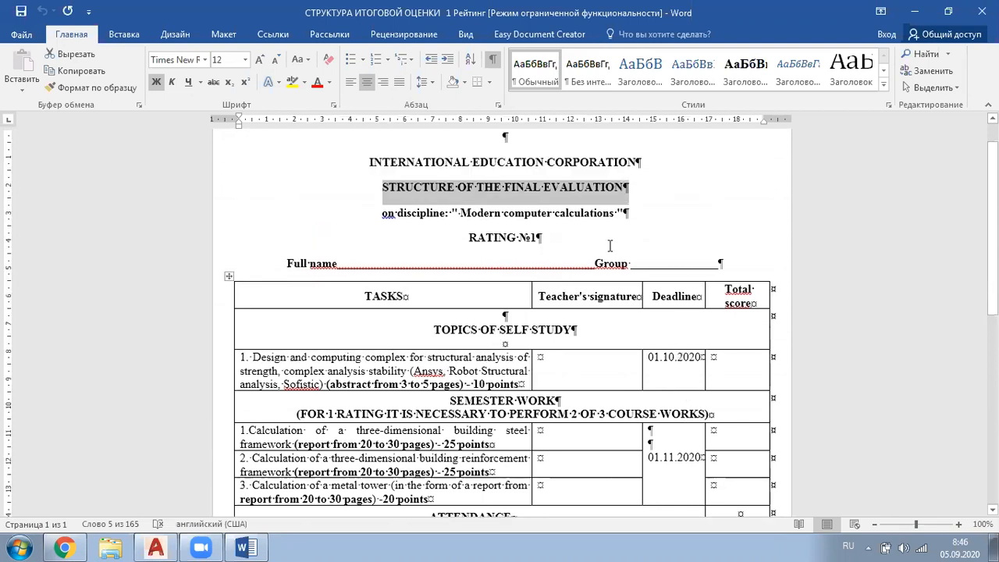
{"action": "scroll", "coordinate": [607, 246], "scroll_direction": "down", "scroll_amount": 1}
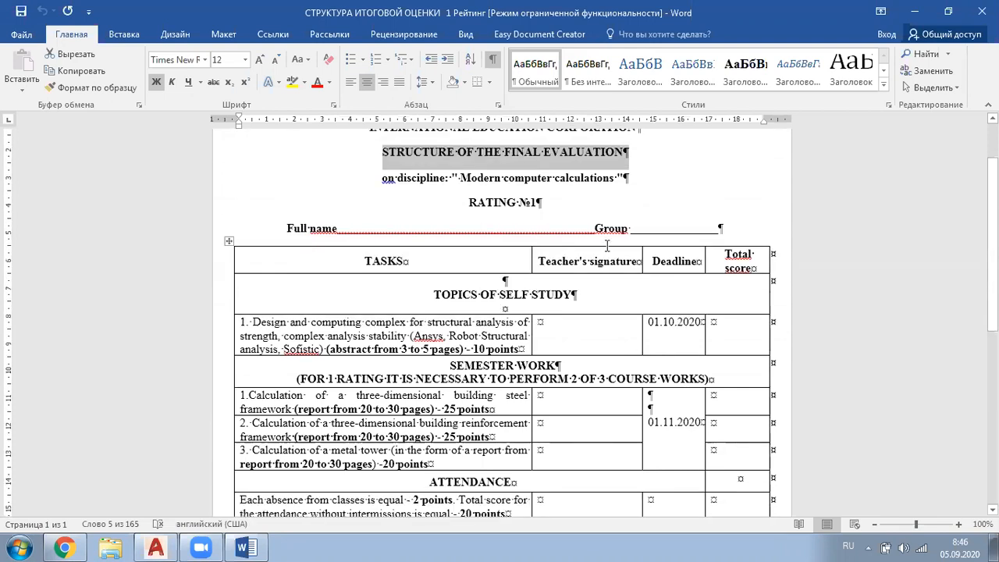
{"action": "scroll", "coordinate": [531, 367], "scroll_direction": "down", "scroll_amount": 3}
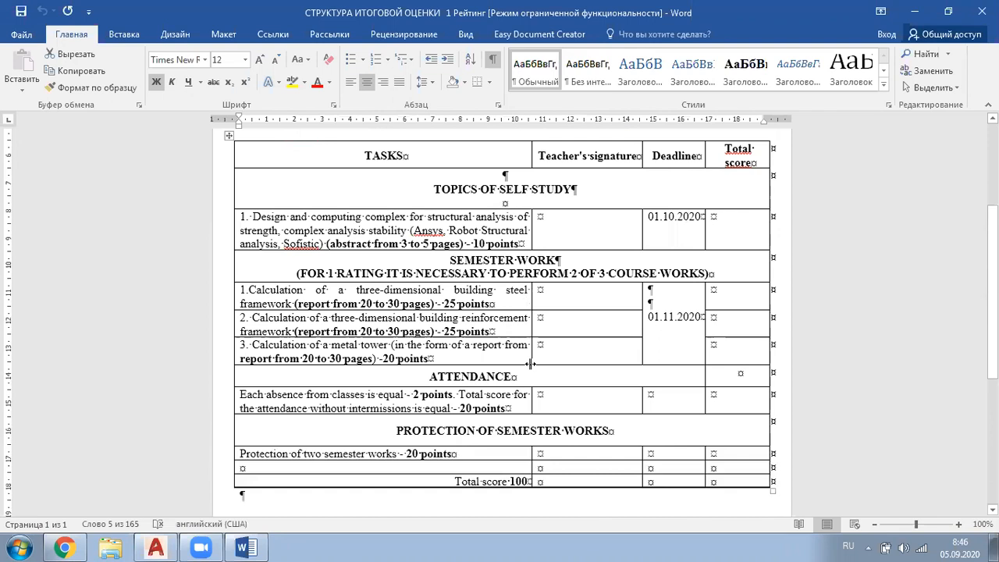
{"action": "scroll", "coordinate": [530, 362], "scroll_direction": "down", "scroll_amount": 1}
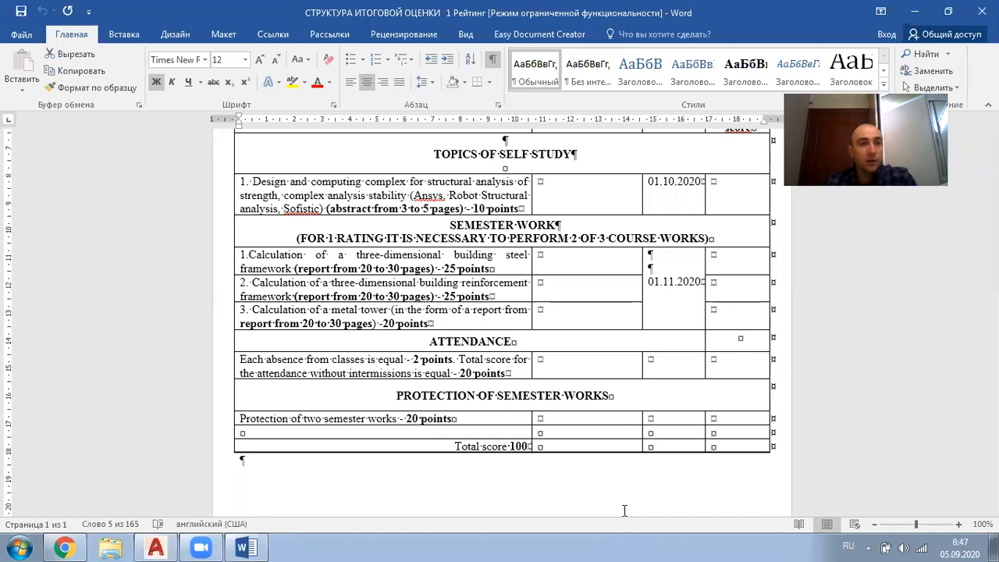
Switch to the Moodle site in Chrome, open the course's main page and view the September 1–14 sections
{"action": "left_click", "coordinate": [915, 12]}
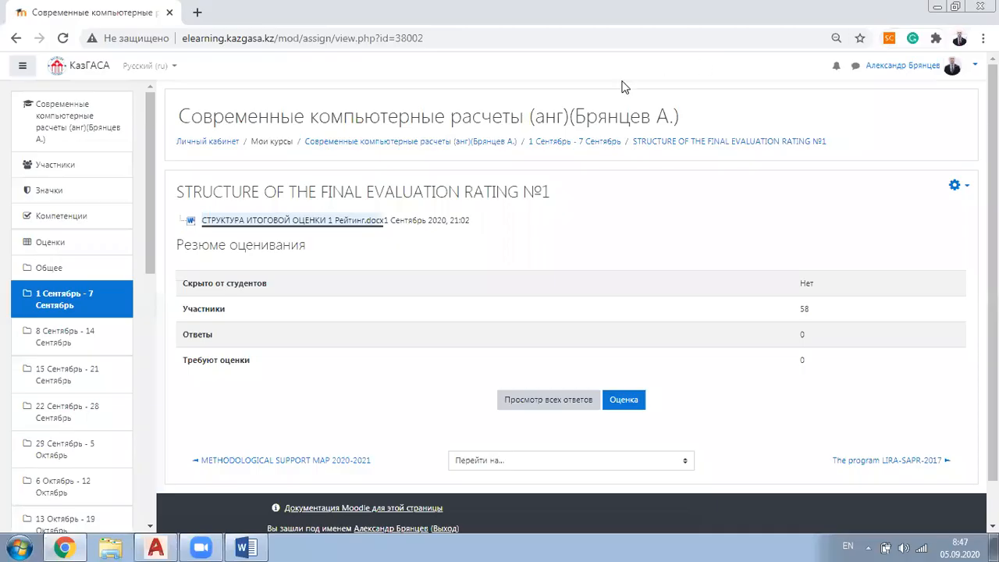
{"action": "left_click", "coordinate": [82, 117]}
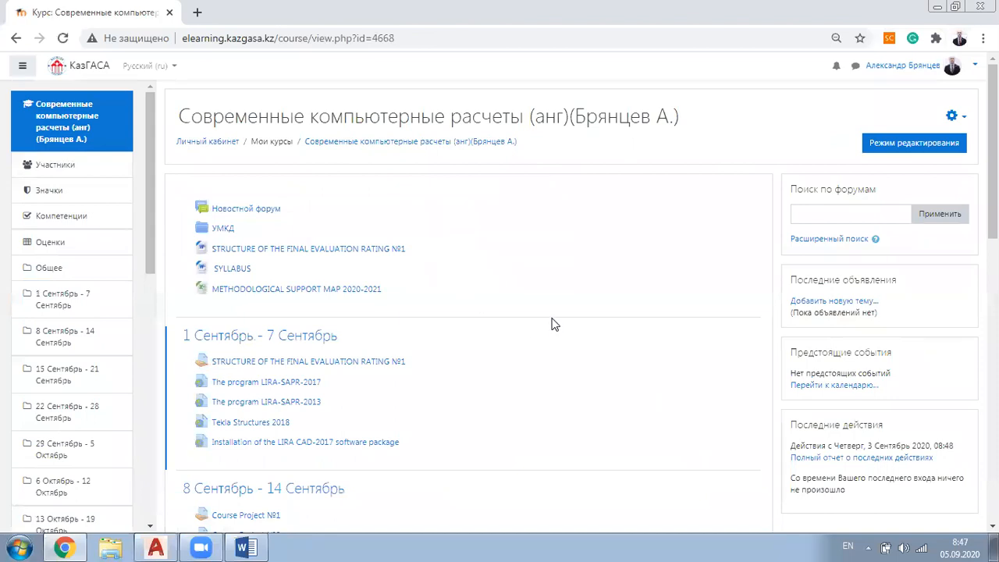
{"action": "scroll", "coordinate": [551, 323], "scroll_direction": "down", "scroll_amount": 2}
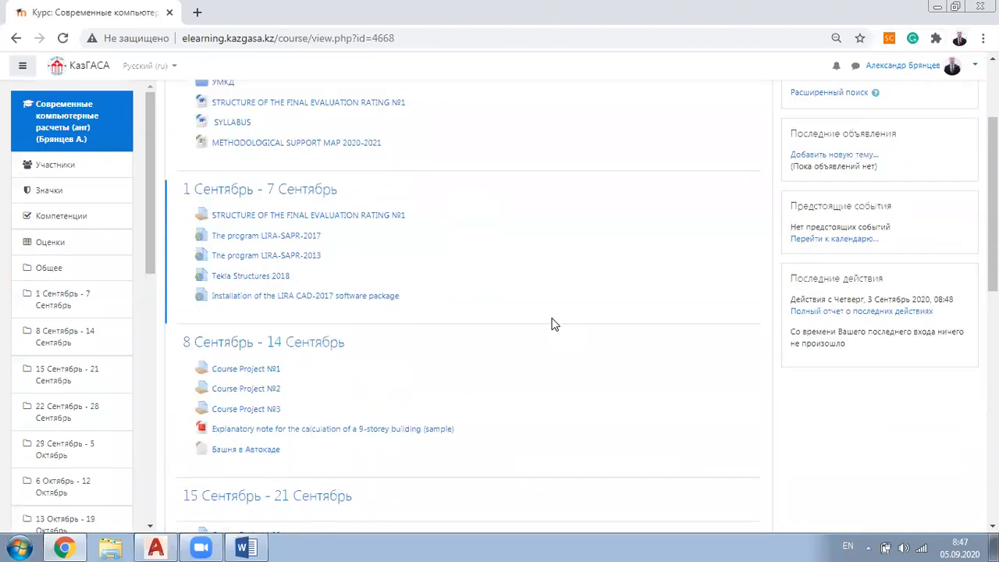
{"action": "scroll", "coordinate": [551, 323], "scroll_direction": "down", "scroll_amount": 1}
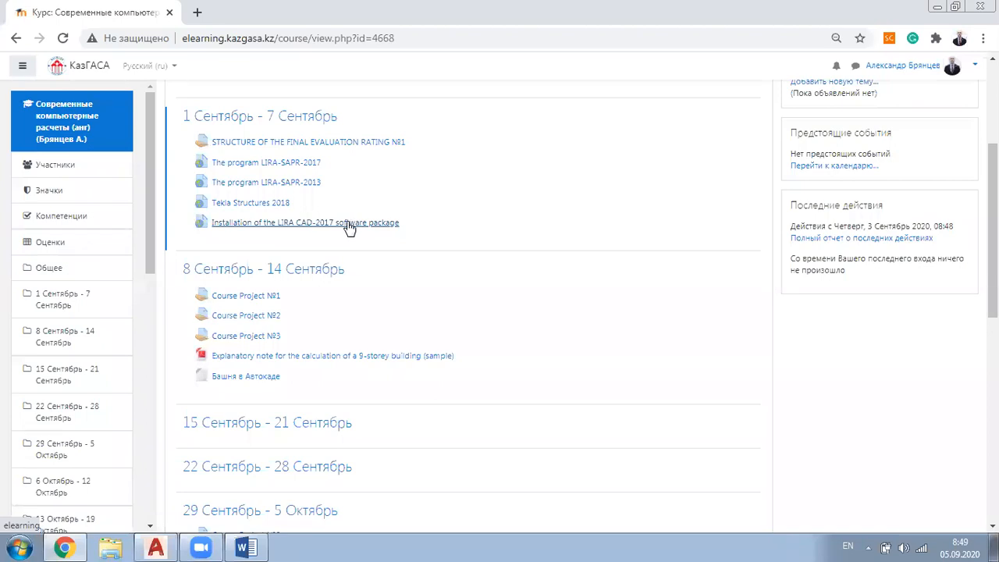
Download the Word assignment from Course Project №3, open it and enable editing
{"action": "left_click", "coordinate": [252, 340]}
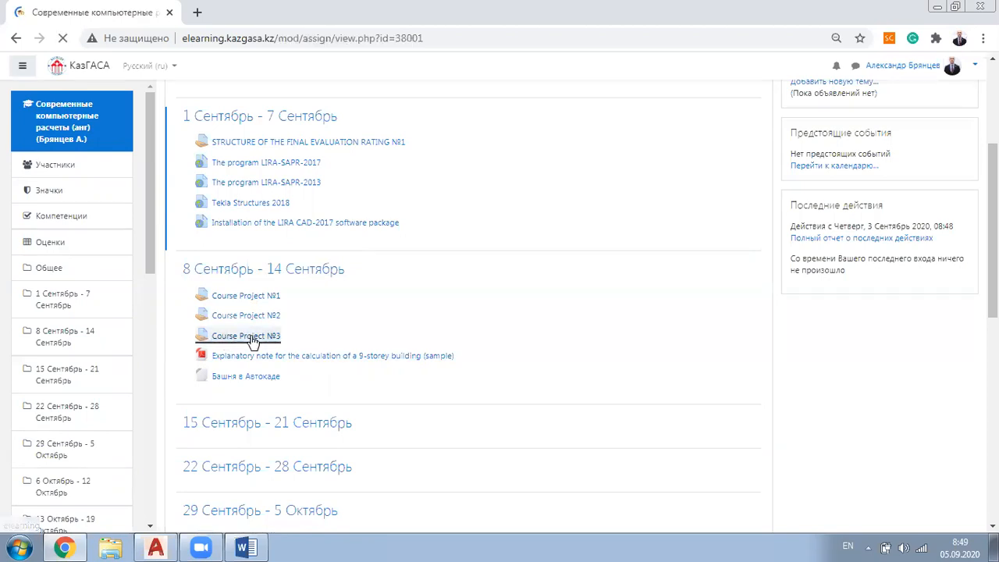
{"action": "left_click", "coordinate": [289, 225]}
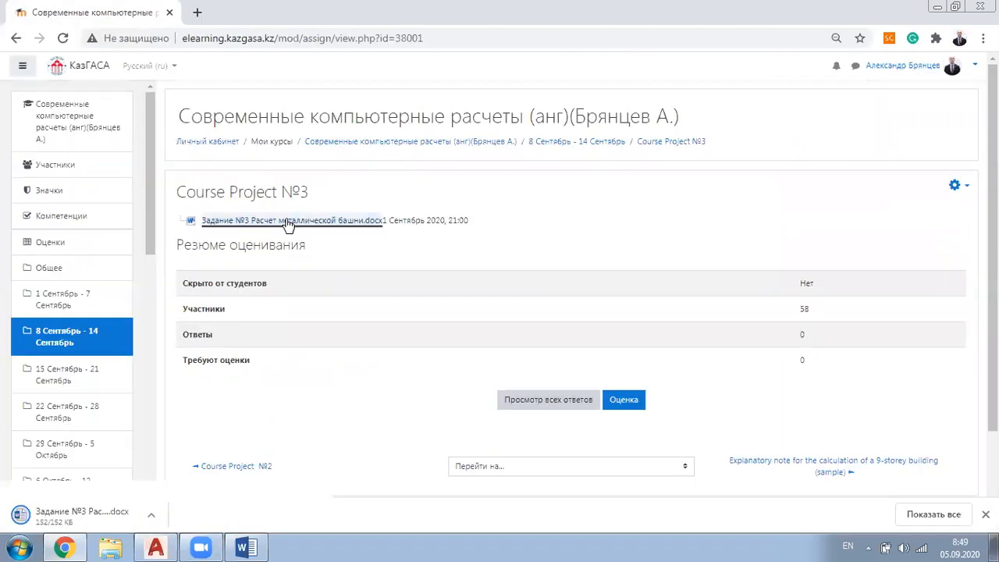
{"action": "left_click", "coordinate": [85, 508]}
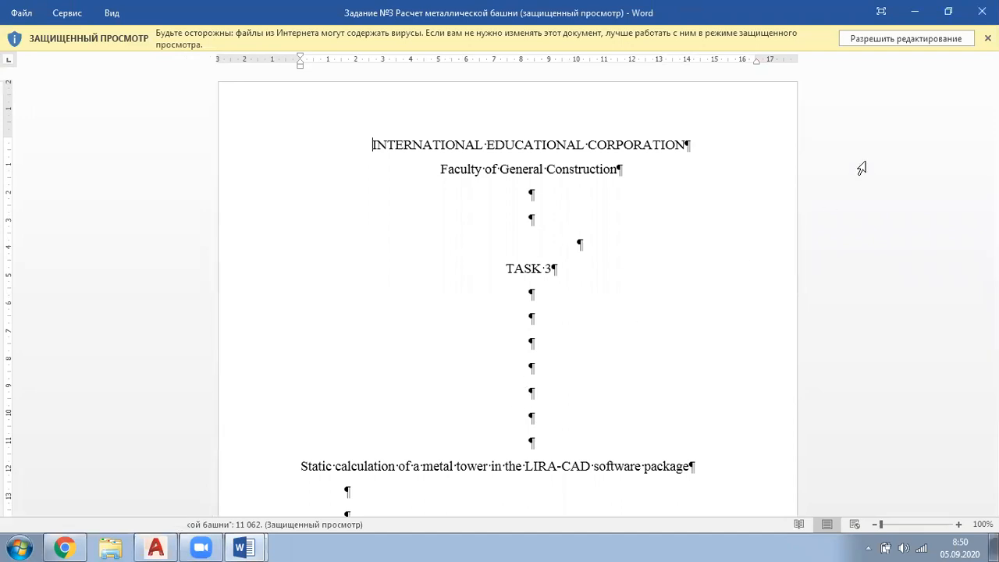
{"action": "left_click", "coordinate": [906, 38]}
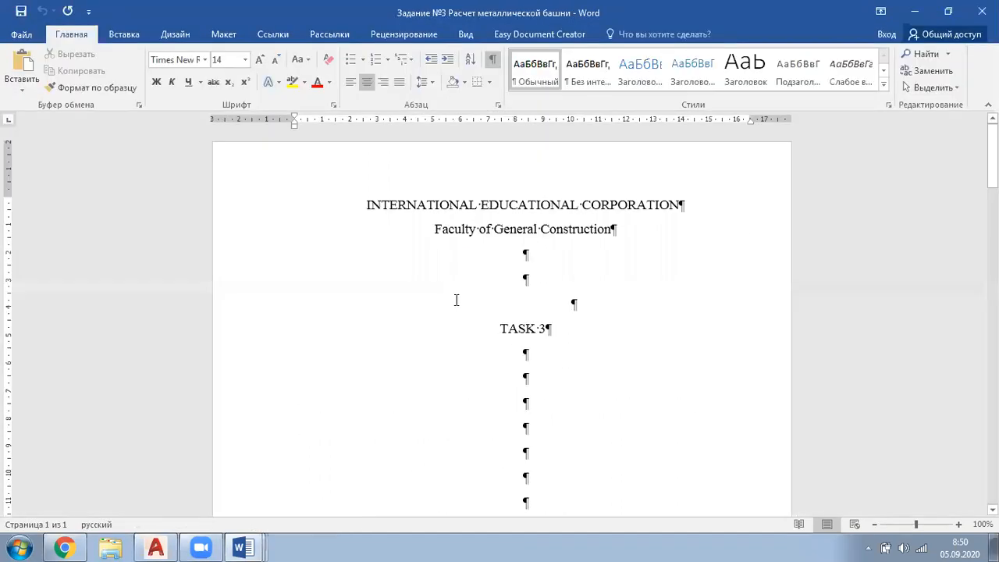
Examine the Task 3 title page, the tower's general view figure and the table of section sizes by last ID digit
{"action": "scroll", "coordinate": [461, 300], "scroll_direction": "down", "scroll_amount": 3}
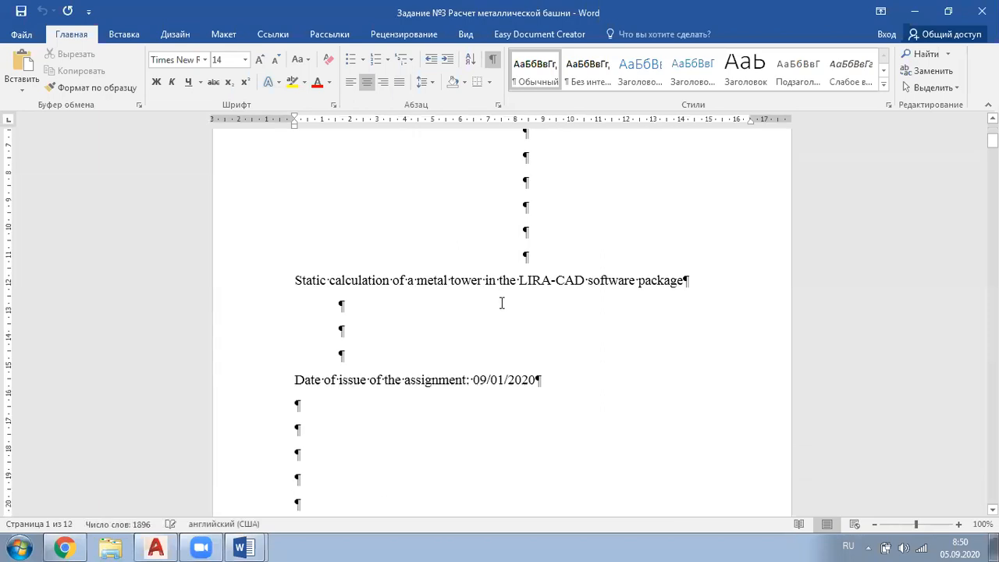
{"action": "scroll", "coordinate": [497, 293], "scroll_direction": "down", "scroll_amount": 3}
{"action": "scroll", "coordinate": [498, 292], "scroll_direction": "down", "scroll_amount": 10}
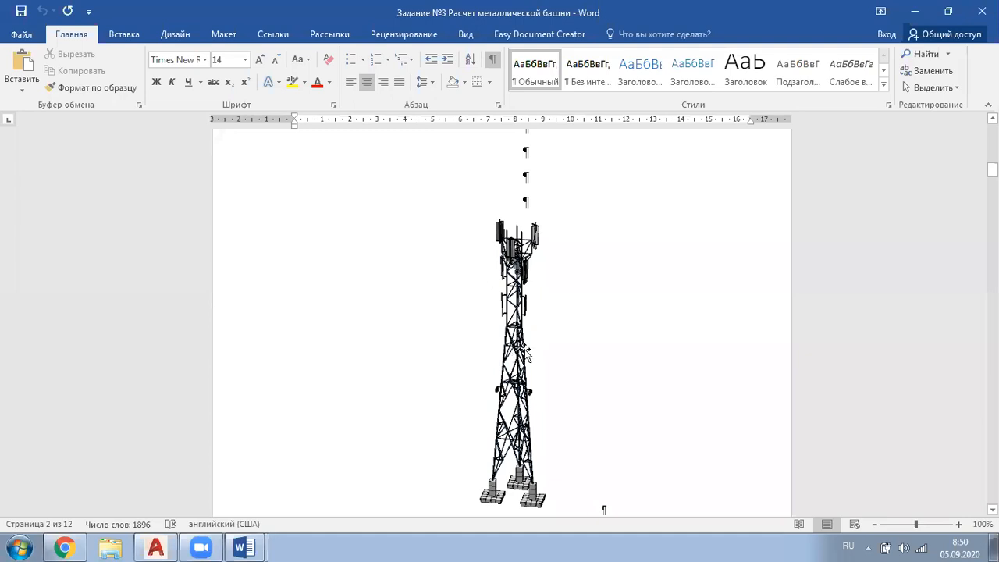
{"action": "scroll", "coordinate": [532, 347], "scroll_direction": "down", "scroll_amount": 1}
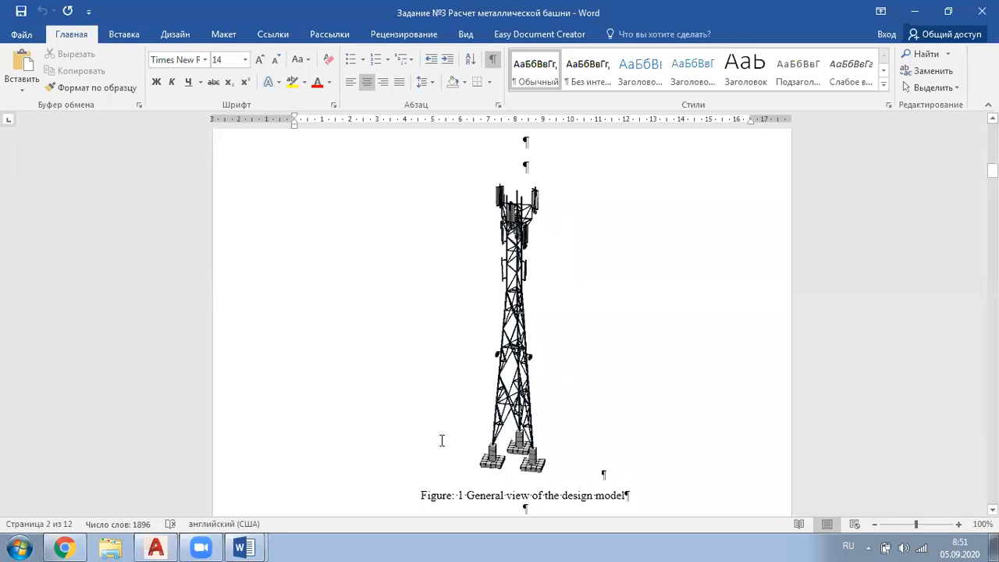
{"action": "scroll", "coordinate": [466, 441], "scroll_direction": "down", "scroll_amount": 5}
{"action": "scroll", "coordinate": [468, 442], "scroll_direction": "down", "scroll_amount": 4}
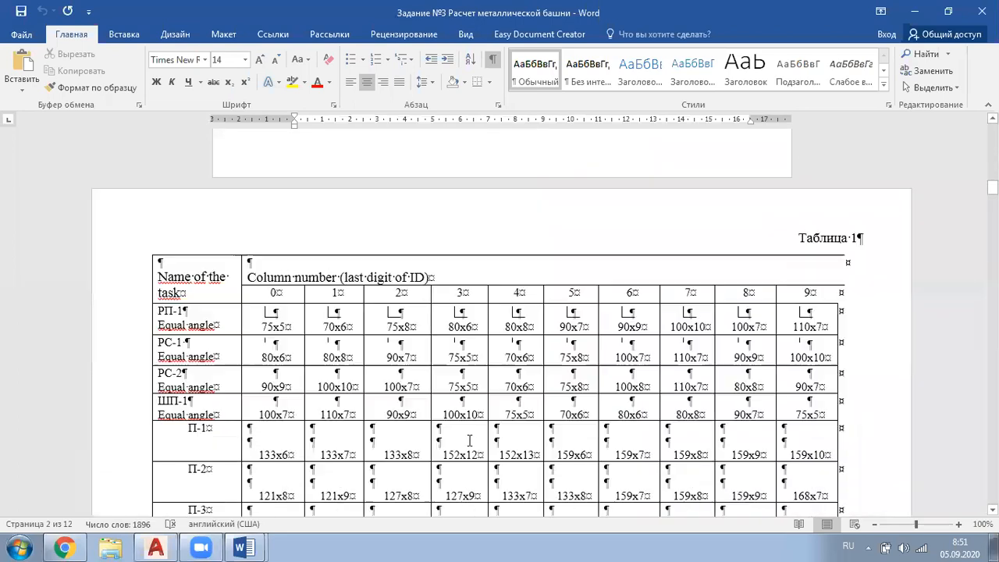
{"action": "scroll", "coordinate": [521, 336], "scroll_direction": "down", "scroll_amount": 2}
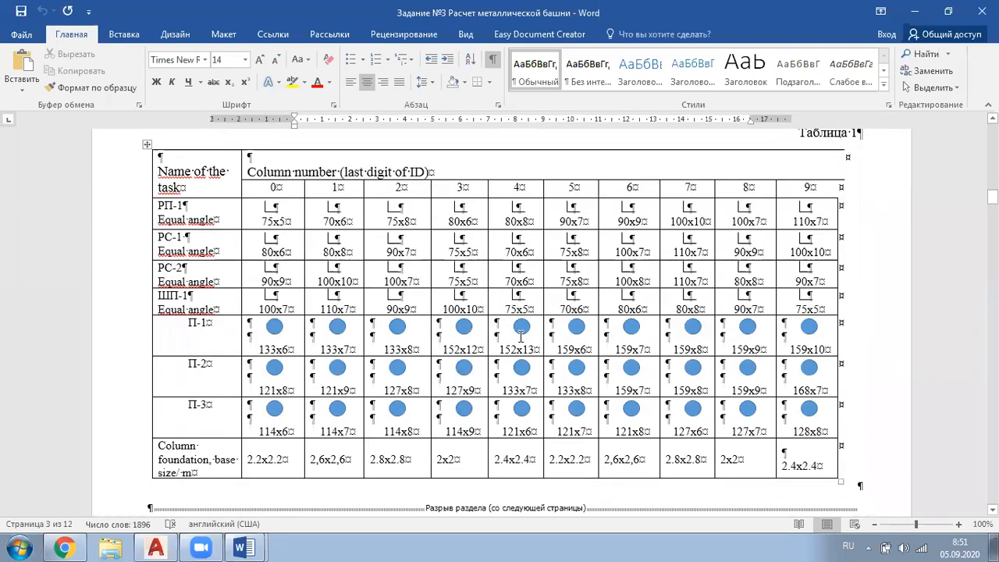
{"action": "scroll", "coordinate": [520, 336], "scroll_direction": "up", "scroll_amount": 1}
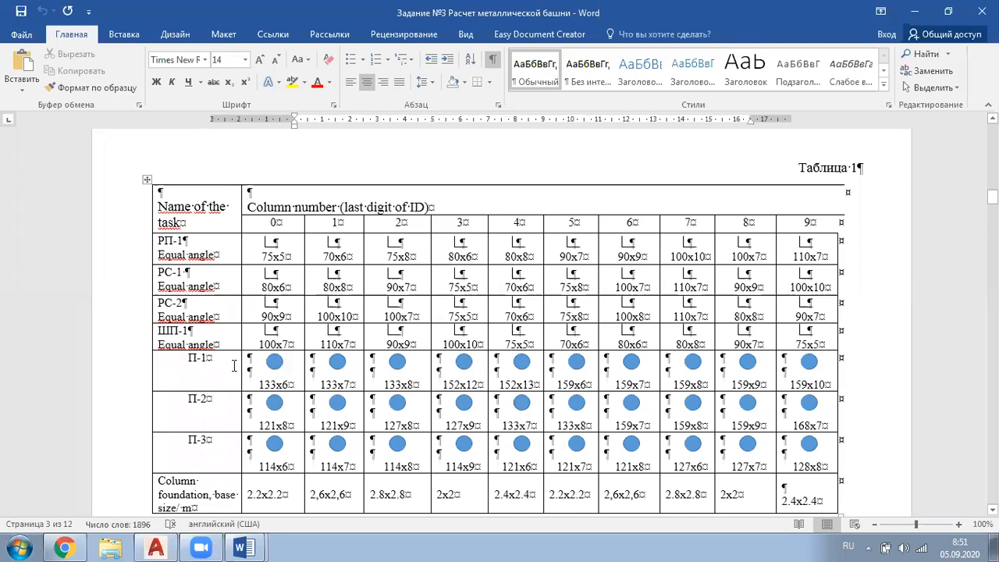
{"action": "scroll", "coordinate": [233, 366], "scroll_direction": "down", "scroll_amount": 1}
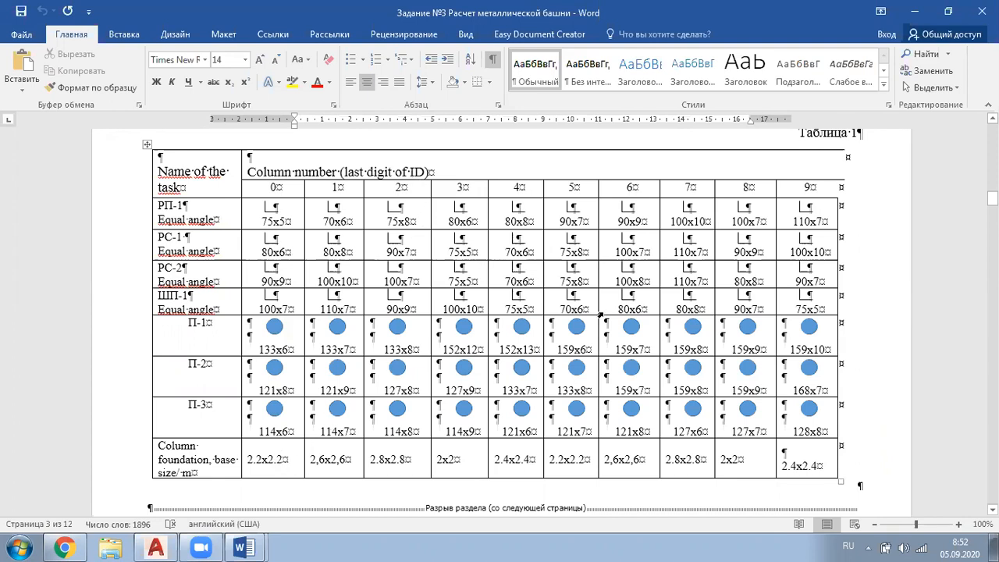
Examine the load table arranged by first letter of last name, and return to the section-size table
{"action": "scroll", "coordinate": [820, 241], "scroll_direction": "down", "scroll_amount": 8}
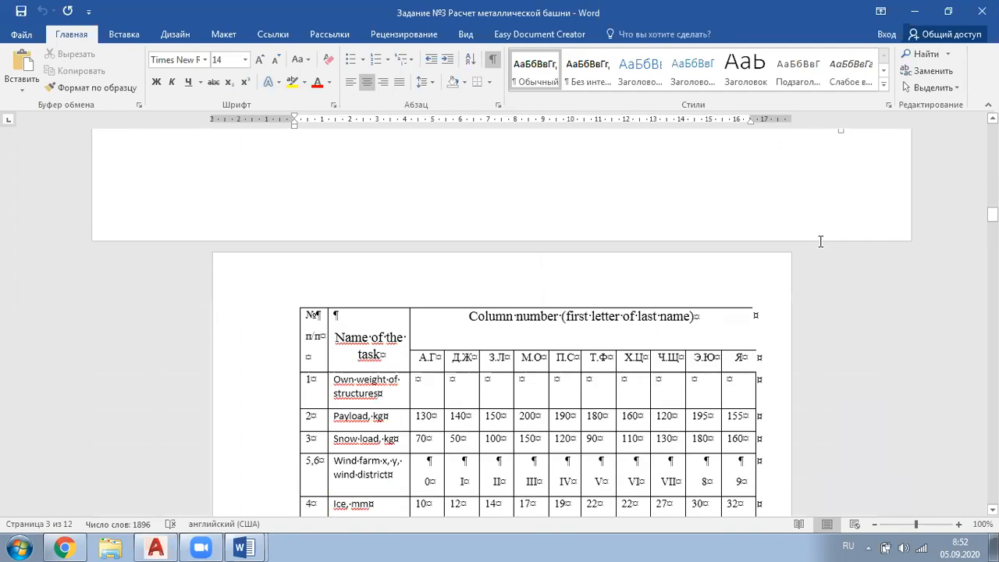
{"action": "scroll", "coordinate": [821, 241], "scroll_direction": "down", "scroll_amount": 2}
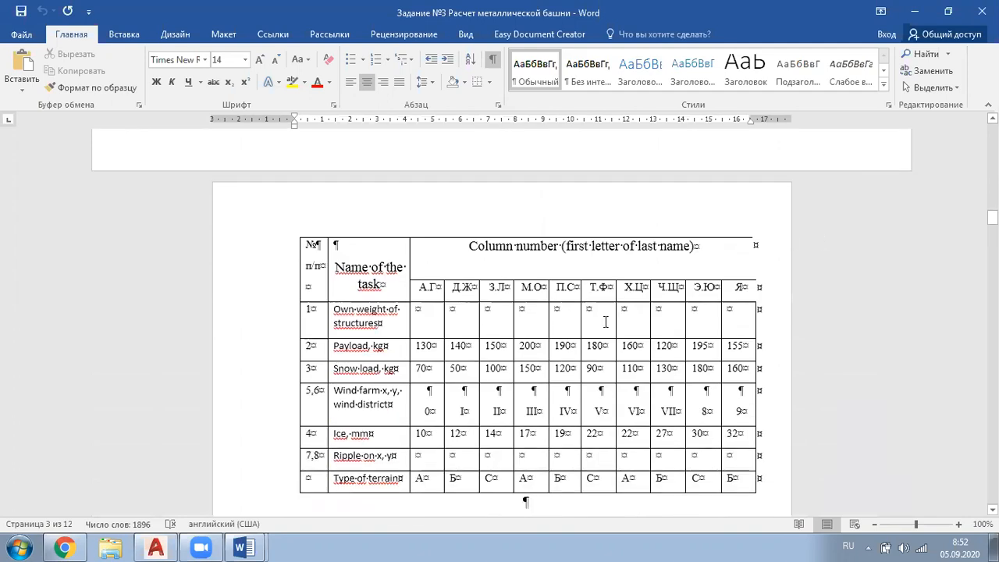
{"action": "scroll", "coordinate": [612, 377], "scroll_direction": "down", "scroll_amount": 1}
{"action": "scroll", "coordinate": [611, 377], "scroll_direction": "up", "scroll_amount": 1}
{"action": "scroll", "coordinate": [400, 459], "scroll_direction": "down", "scroll_amount": 1}
{"action": "scroll", "coordinate": [401, 459], "scroll_direction": "up", "scroll_amount": 1}
{"action": "double_click", "coordinate": [392, 315]}
{"action": "scroll", "coordinate": [392, 315], "scroll_direction": "up", "scroll_amount": 8}
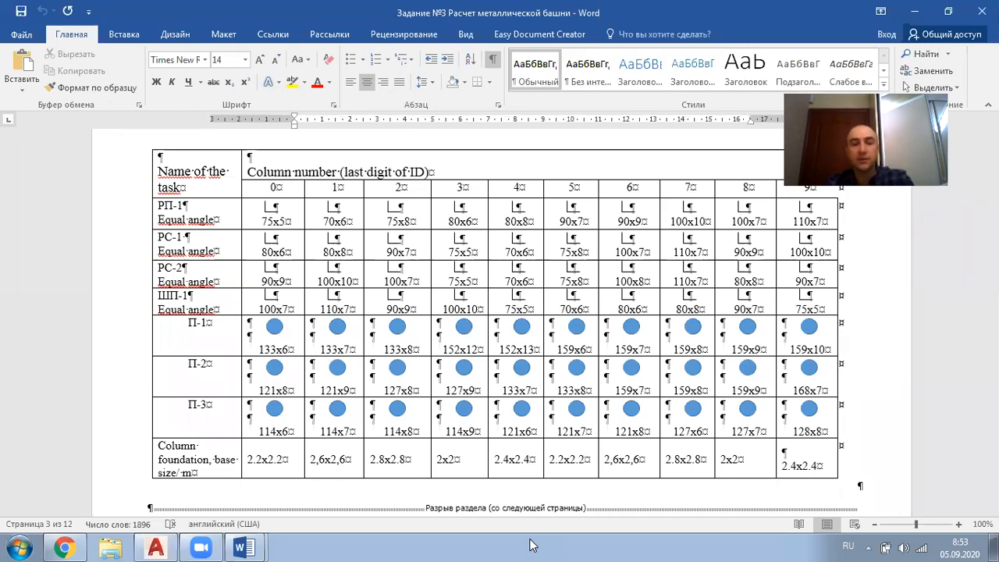
Launch AutoCAD 2017 and open the SP PHD U3 (E:) drive in Windows Explorer
{"action": "left_click", "coordinate": [18, 548]}
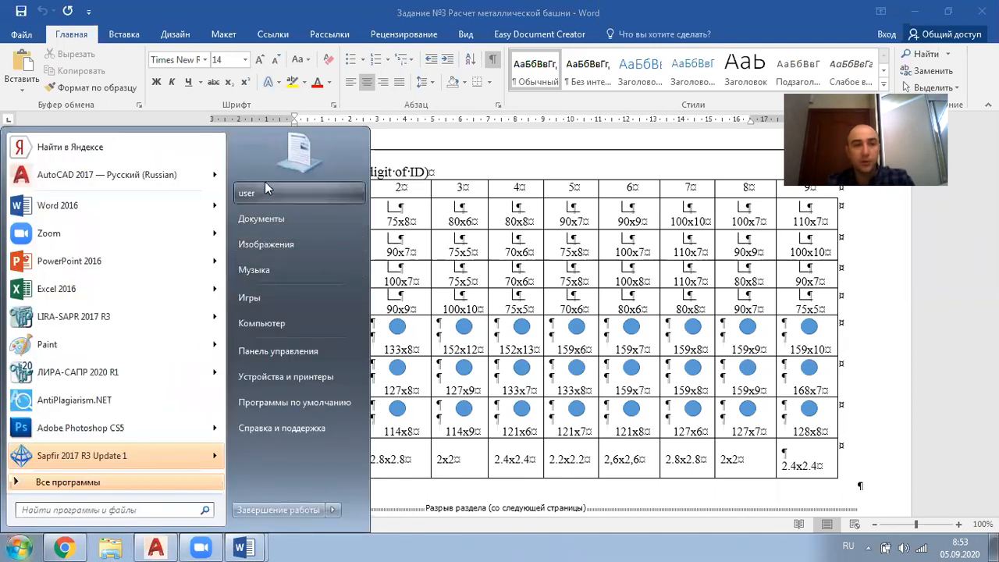
{"action": "left_click", "coordinate": [7, 550]}
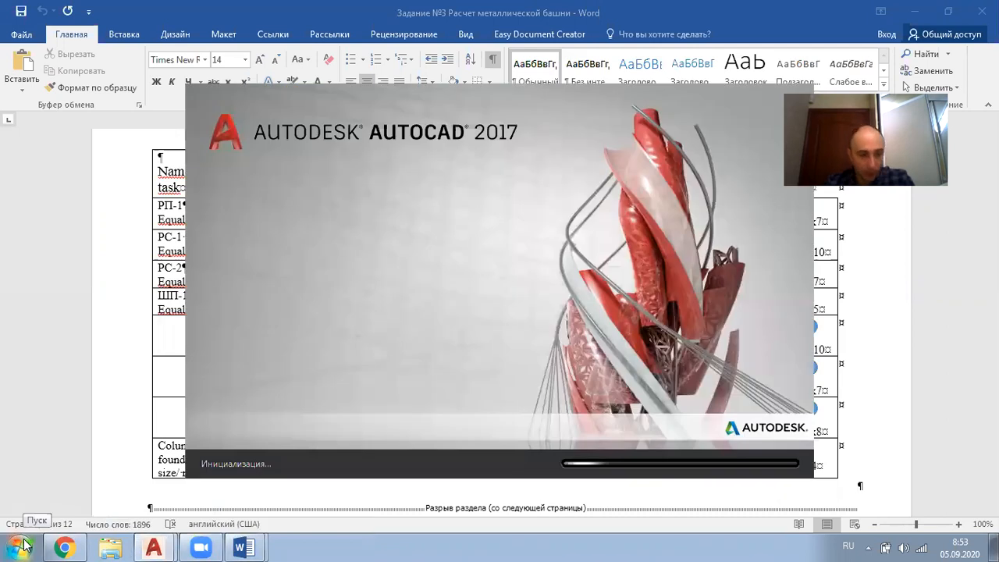
{"action": "left_click", "coordinate": [7, 550]}
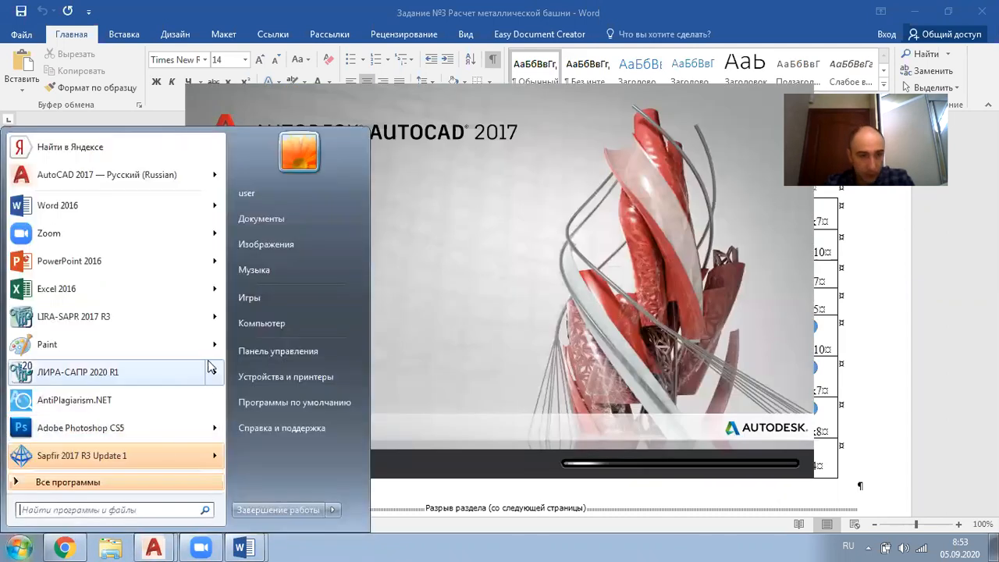
{"action": "left_click", "coordinate": [273, 327]}
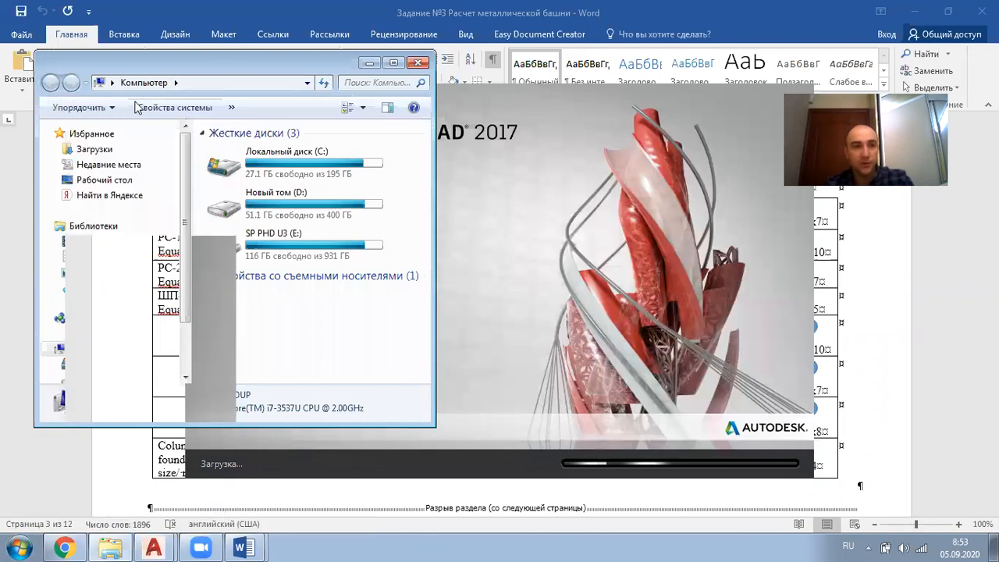
{"action": "left_click", "coordinate": [289, 244]}
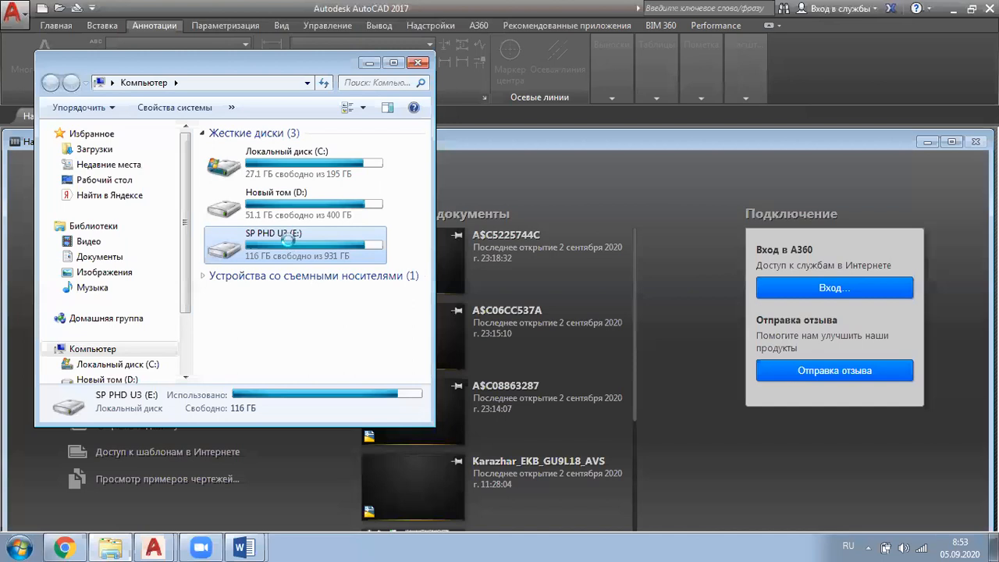
{"action": "double_click", "coordinate": [291, 245]}
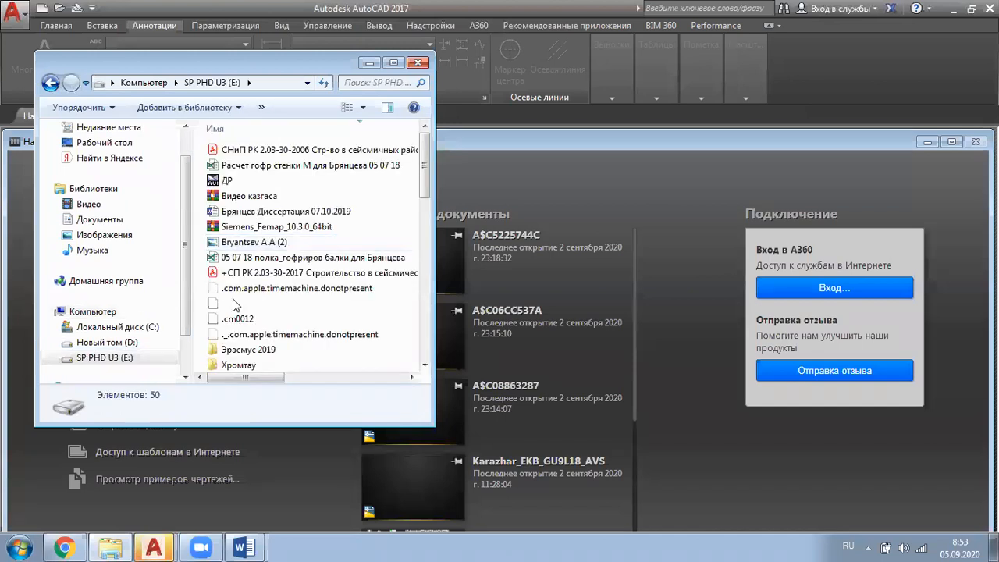
Find and open the ДИСЦИПЛИНЫ folder on the SP PHD U3 (E:) drive
{"action": "left_click", "coordinate": [261, 335]}
{"action": "scroll", "coordinate": [265, 339], "scroll_direction": "down", "scroll_amount": 4}
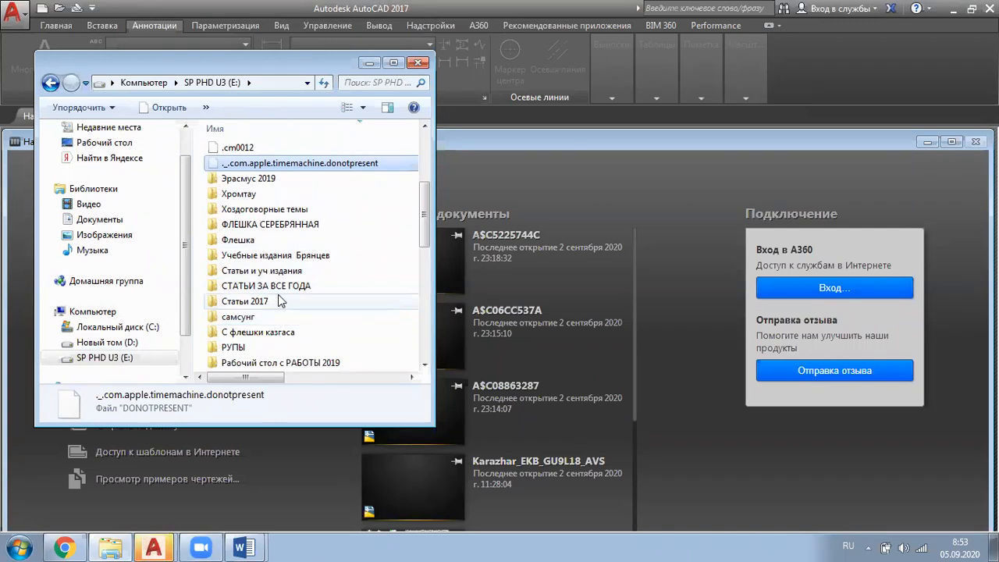
{"action": "scroll", "coordinate": [281, 297], "scroll_direction": "down", "scroll_amount": 2}
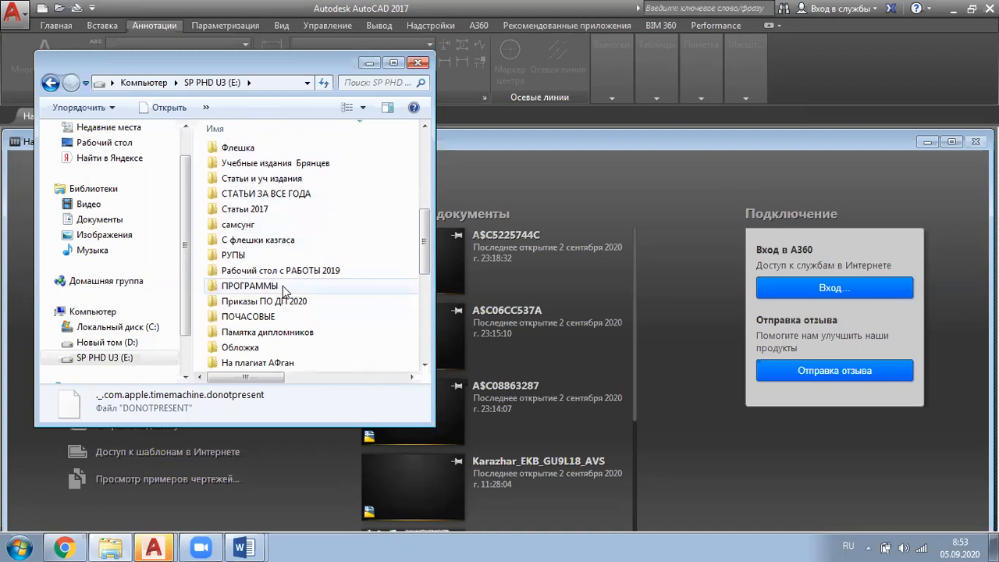
{"action": "scroll", "coordinate": [282, 286], "scroll_direction": "down", "scroll_amount": 4}
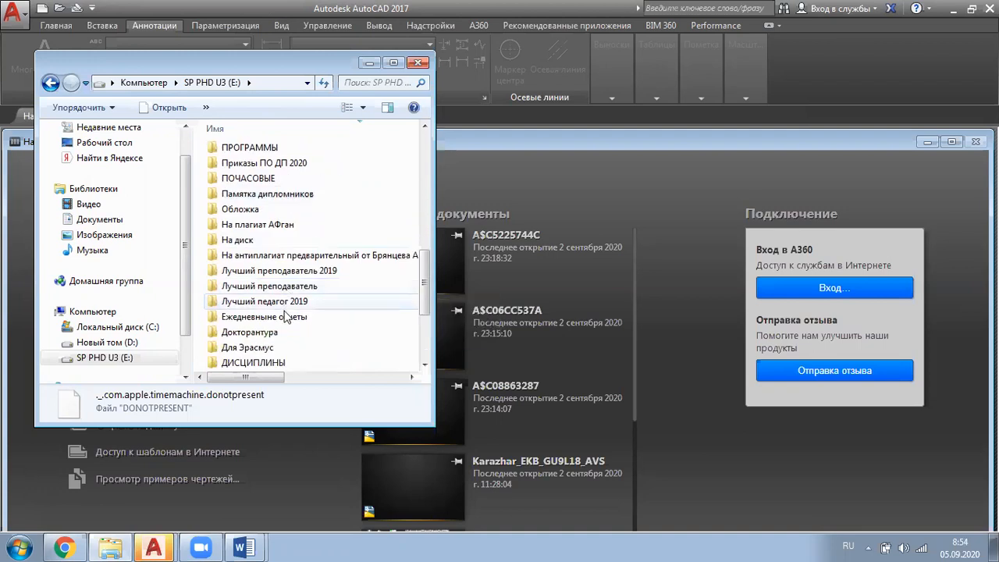
{"action": "left_click", "coordinate": [280, 321]}
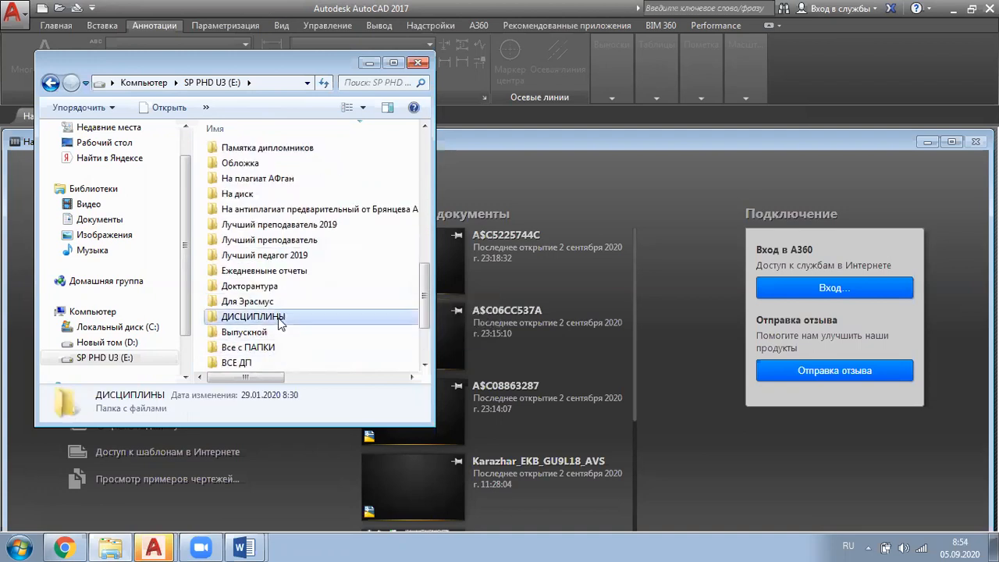
{"action": "double_click", "coordinate": [279, 321]}
Find and open the Современные компьютерные расчеты folder inside ДИСЦИПЛИНЫ
{"action": "scroll", "coordinate": [281, 312], "scroll_direction": "down", "scroll_amount": 1}
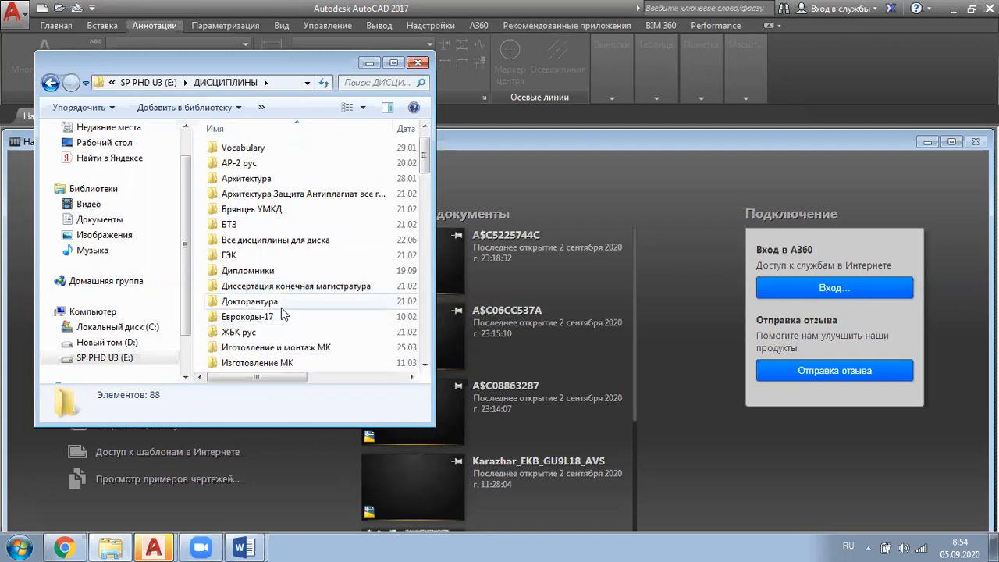
{"action": "scroll", "coordinate": [281, 308], "scroll_direction": "up", "scroll_amount": 1}
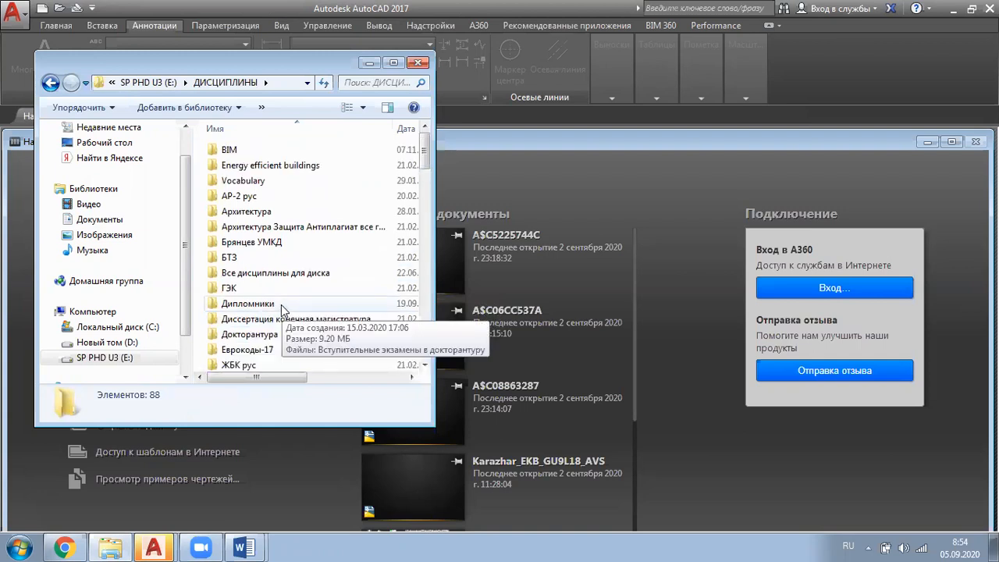
{"action": "scroll", "coordinate": [265, 308], "scroll_direction": "down", "scroll_amount": 2}
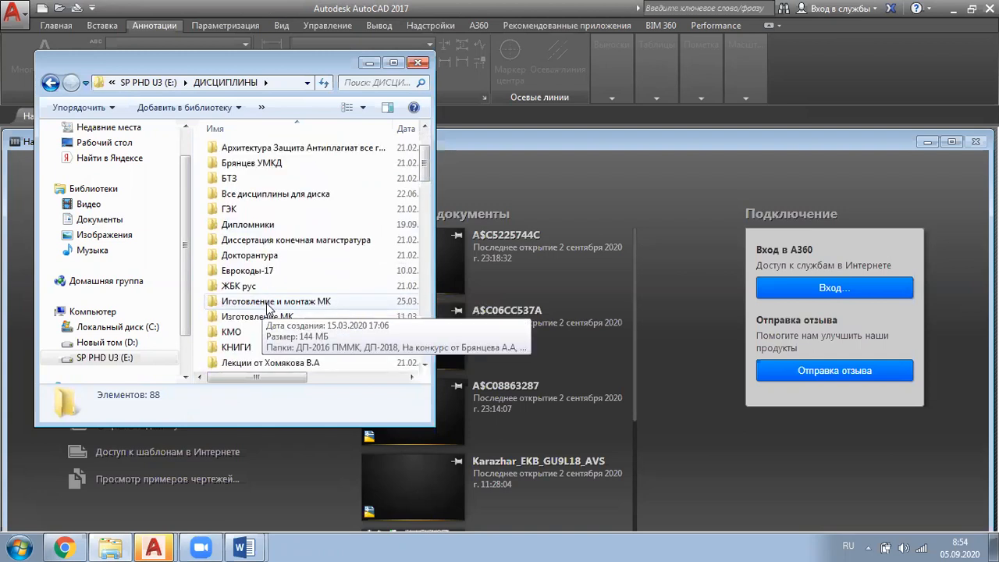
{"action": "scroll", "coordinate": [283, 309], "scroll_direction": "down", "scroll_amount": 5}
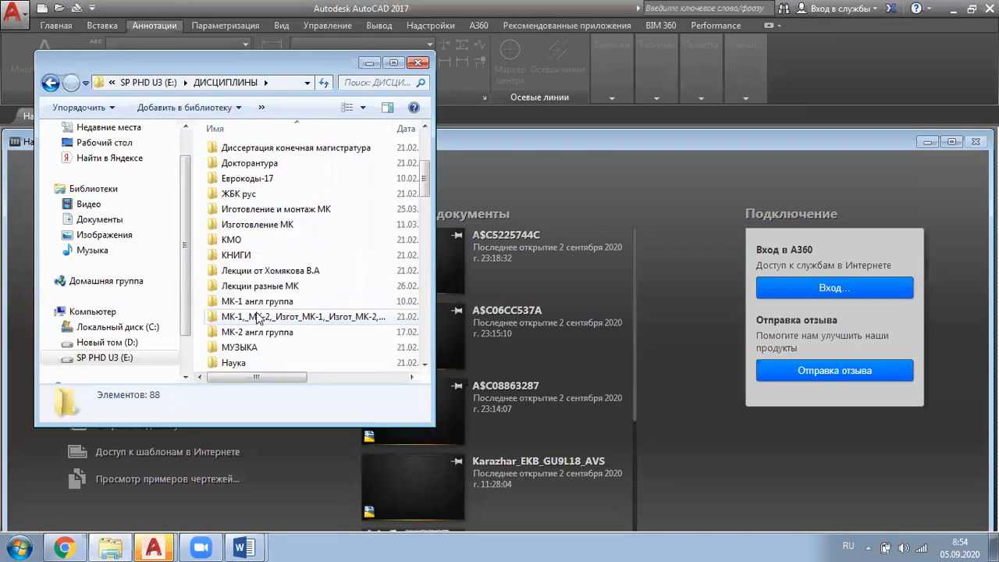
{"action": "scroll", "coordinate": [287, 317], "scroll_direction": "down", "scroll_amount": 2}
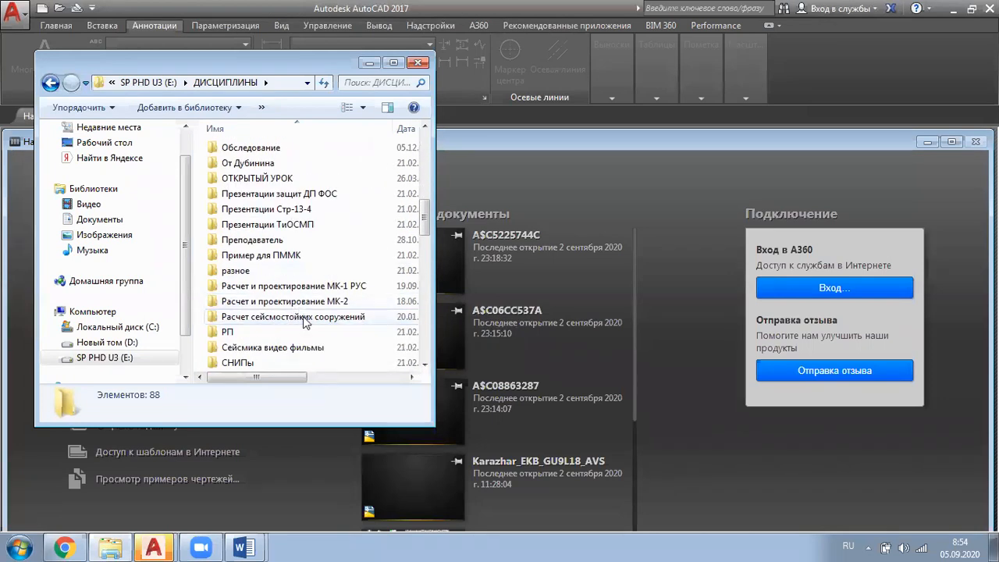
{"action": "scroll", "coordinate": [300, 305], "scroll_direction": "down", "scroll_amount": 1}
{"action": "scroll", "coordinate": [308, 299], "scroll_direction": "down", "scroll_amount": 1}
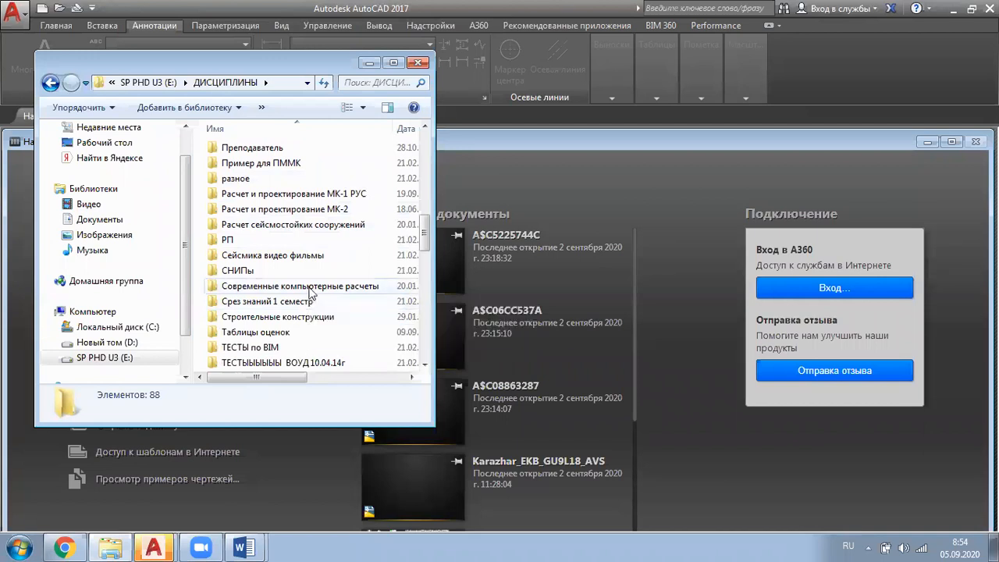
{"action": "double_click", "coordinate": [310, 288]}
Find the Задание башня drawing in the course folder and open it in AutoCAD
{"action": "scroll", "coordinate": [281, 293], "scroll_direction": "down", "scroll_amount": 5}
{"action": "scroll", "coordinate": [275, 293], "scroll_direction": "up", "scroll_amount": 5}
{"action": "scroll", "coordinate": [269, 299], "scroll_direction": "down", "scroll_amount": 5}
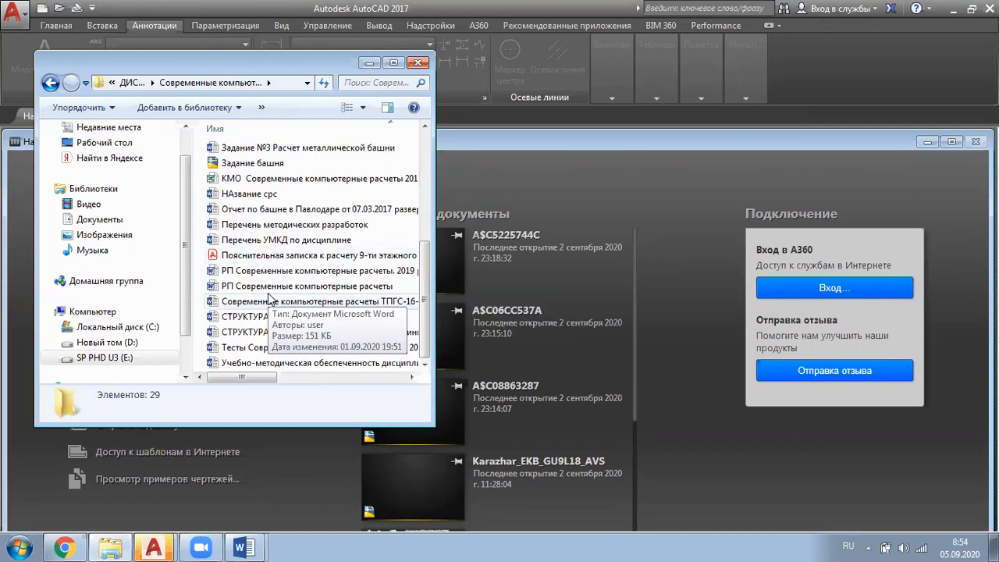
{"action": "double_click", "coordinate": [258, 164]}
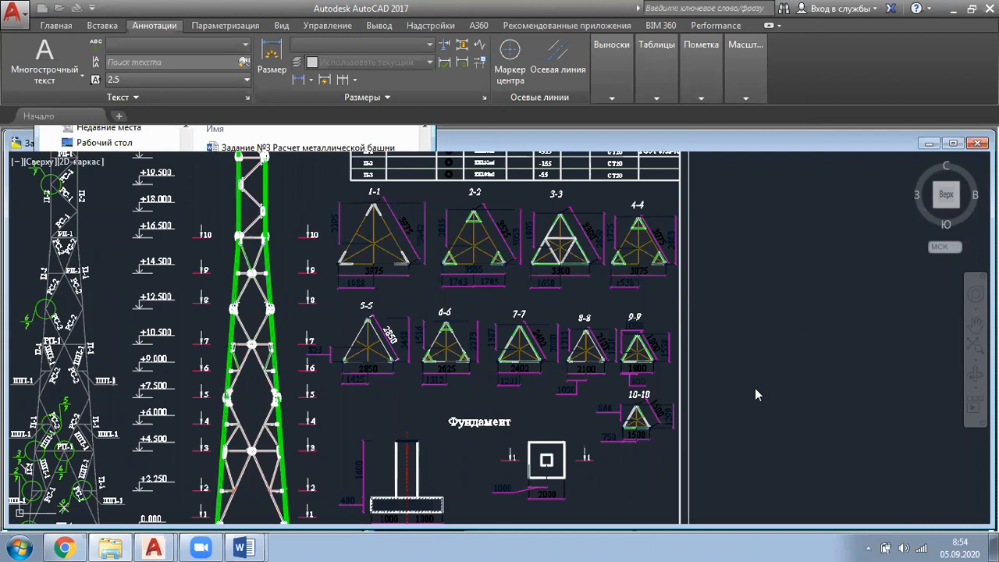
Examine the tower sheet's element scheme, elevation, cross-sections 1-1 to 10-10 and foundation details
{"action": "scroll", "coordinate": [803, 376], "scroll_direction": "up", "scroll_amount": 4}
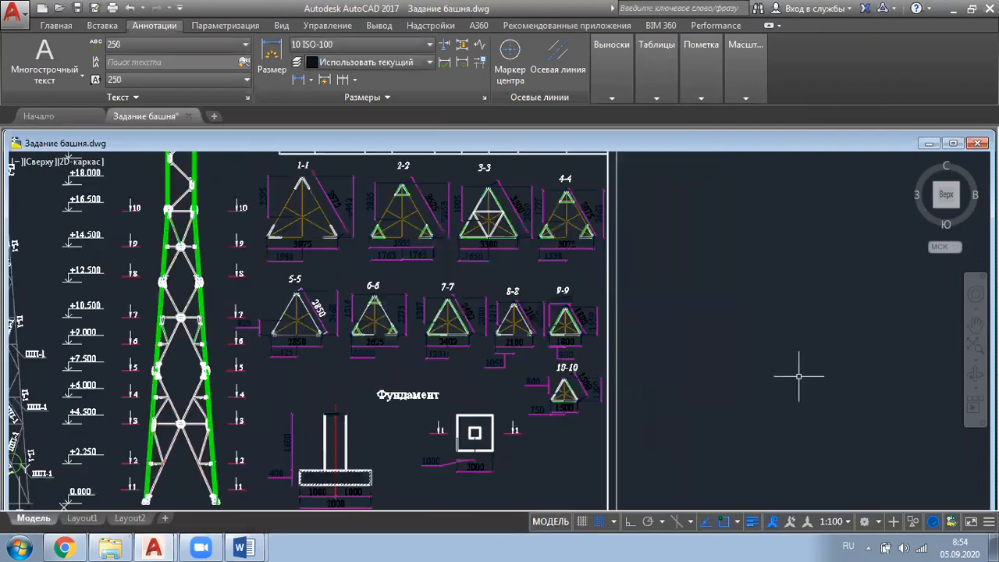
{"action": "scroll", "coordinate": [707, 356], "scroll_direction": "down", "scroll_amount": 3}
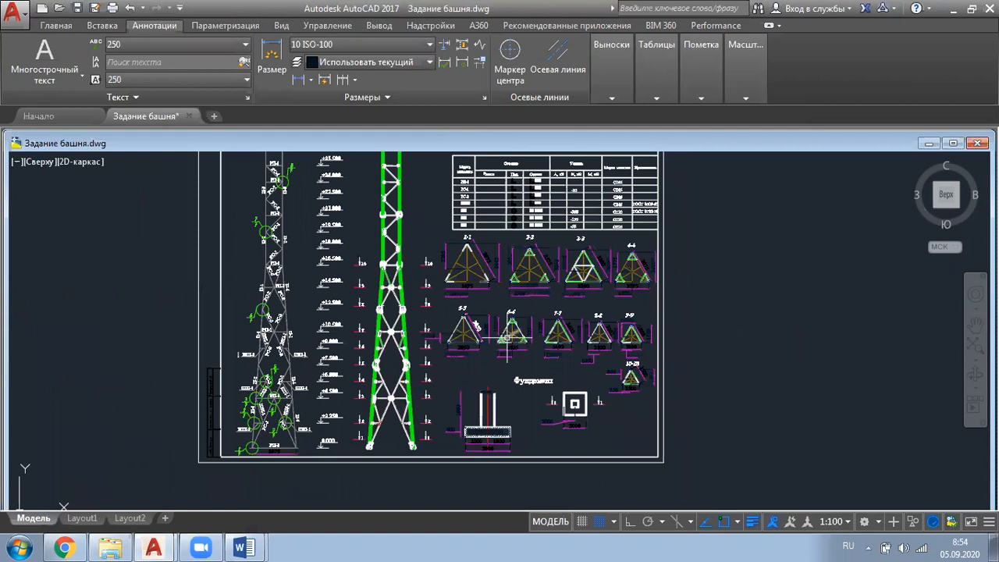
{"action": "scroll", "coordinate": [508, 307], "scroll_direction": "up", "scroll_amount": 2}
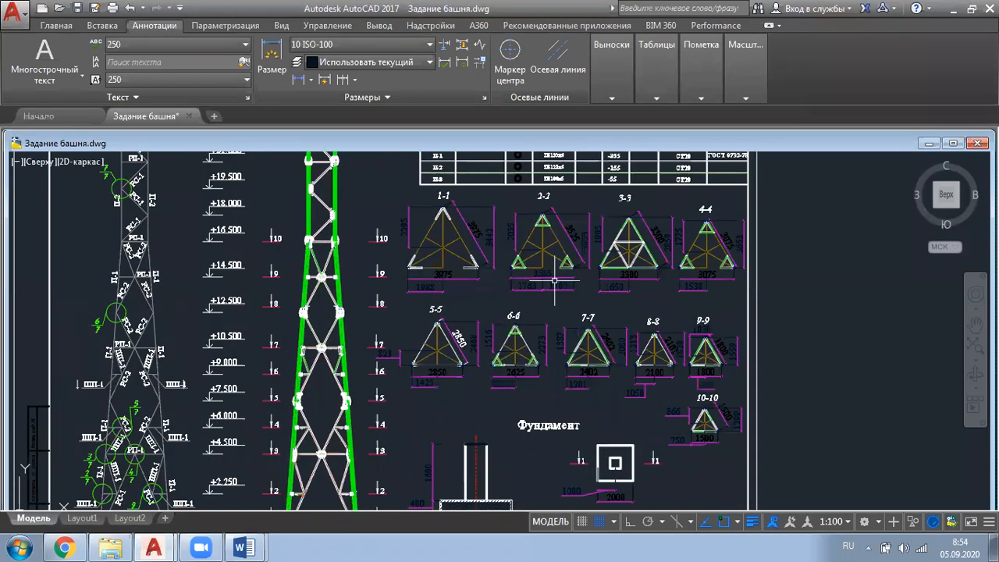
{"action": "scroll", "coordinate": [441, 250], "scroll_direction": "up", "scroll_amount": 3}
{"action": "scroll", "coordinate": [445, 281], "scroll_direction": "down", "scroll_amount": 3}
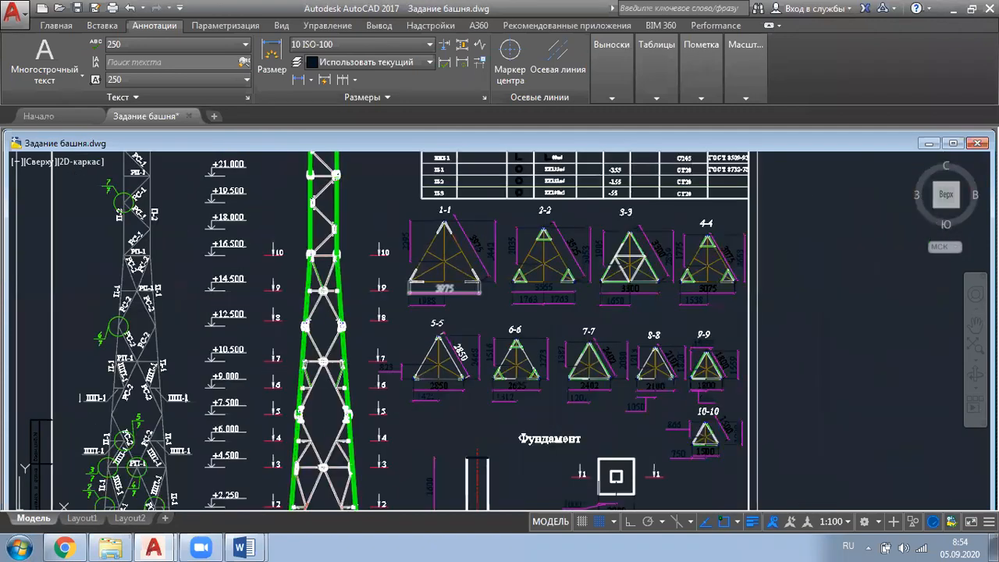
{"action": "scroll", "coordinate": [570, 371], "scroll_direction": "down", "scroll_amount": 5}
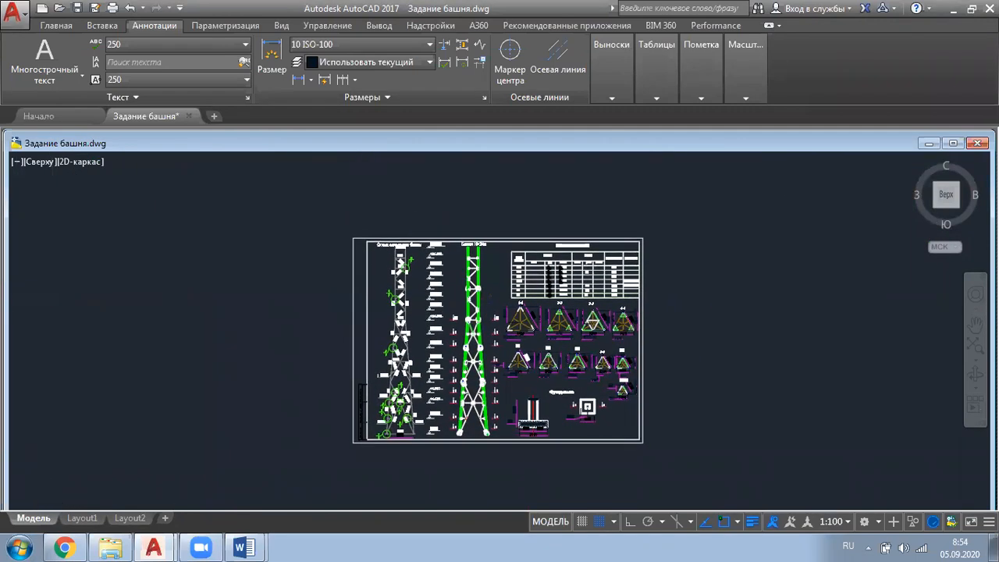
{"action": "scroll", "coordinate": [572, 374], "scroll_direction": "up", "scroll_amount": 2}
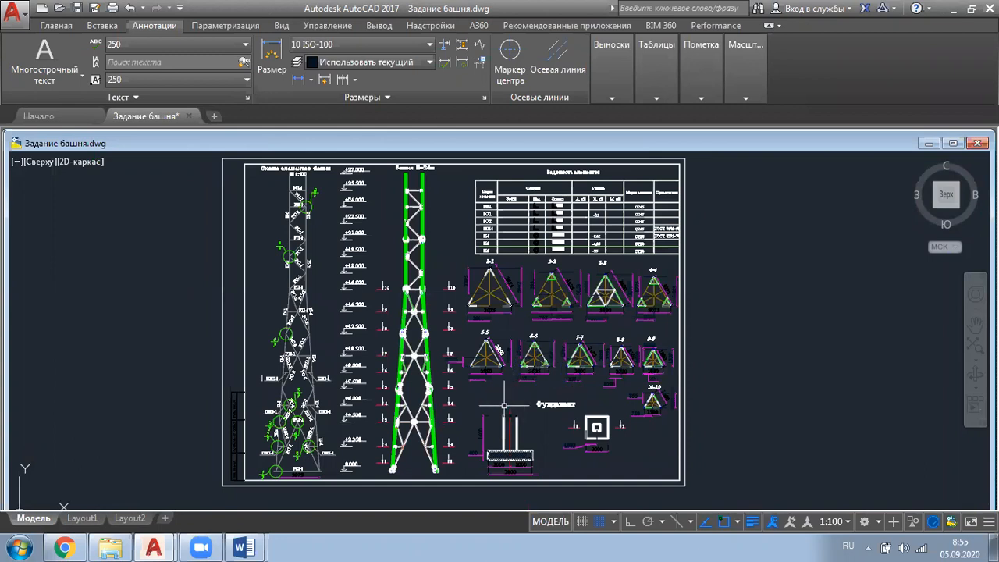
{"action": "scroll", "coordinate": [504, 405], "scroll_direction": "up", "scroll_amount": 1}
{"action": "scroll", "coordinate": [505, 406], "scroll_direction": "down", "scroll_amount": 1}
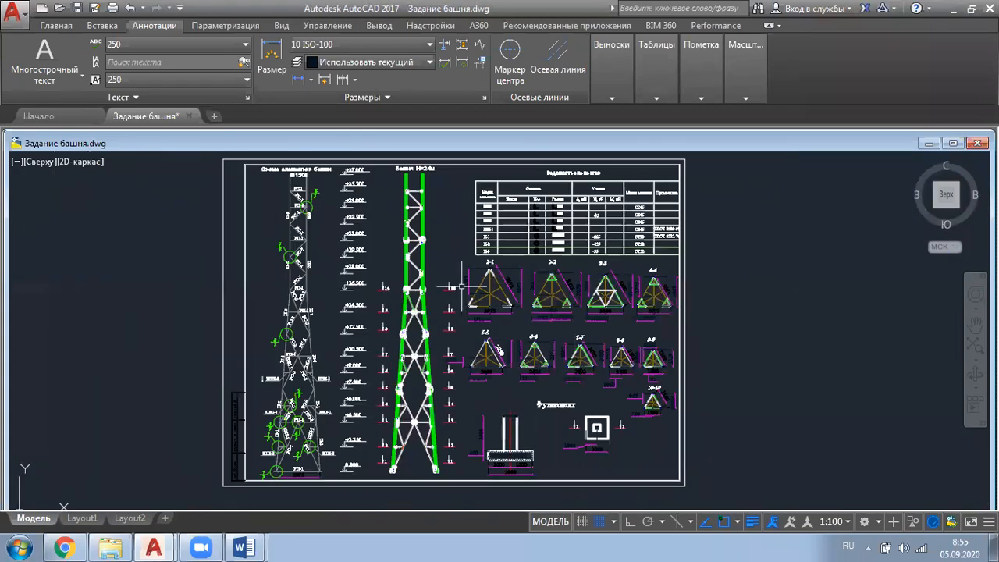
{"action": "scroll", "coordinate": [515, 195], "scroll_direction": "up", "scroll_amount": 1}
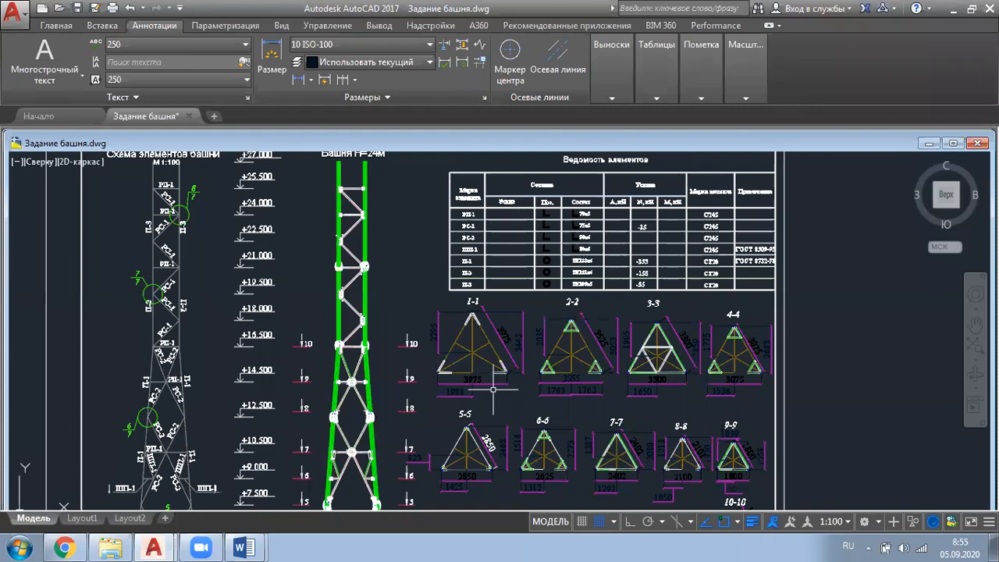
{"action": "scroll", "coordinate": [486, 392], "scroll_direction": "up", "scroll_amount": 1}
{"action": "scroll", "coordinate": [484, 393], "scroll_direction": "down", "scroll_amount": 2}
{"action": "middle_click_drag", "start_coordinate": [442, 419], "coordinate": [494, 335]}
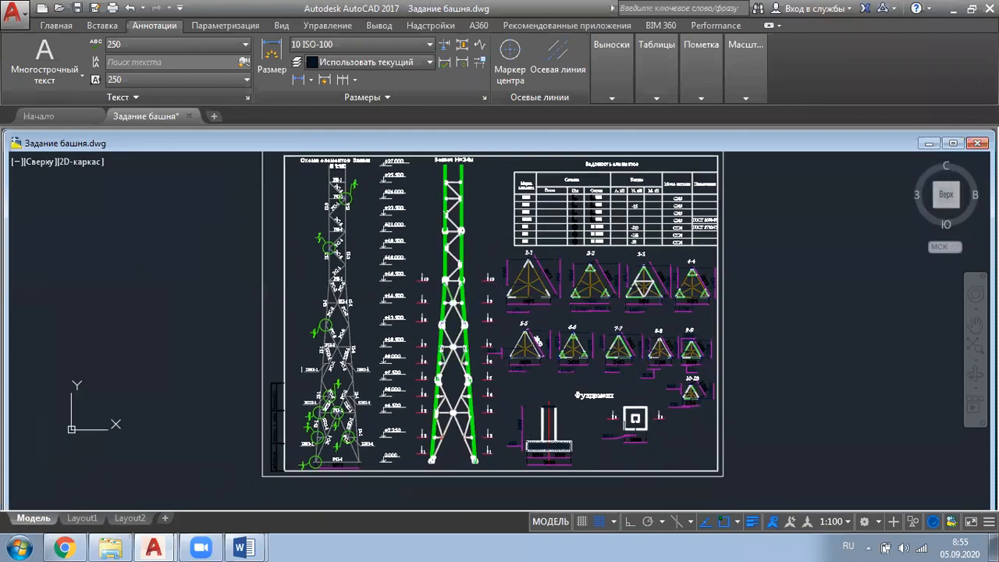
{"action": "middle_click_drag", "start_coordinate": [502, 295], "coordinate": [495, 312]}
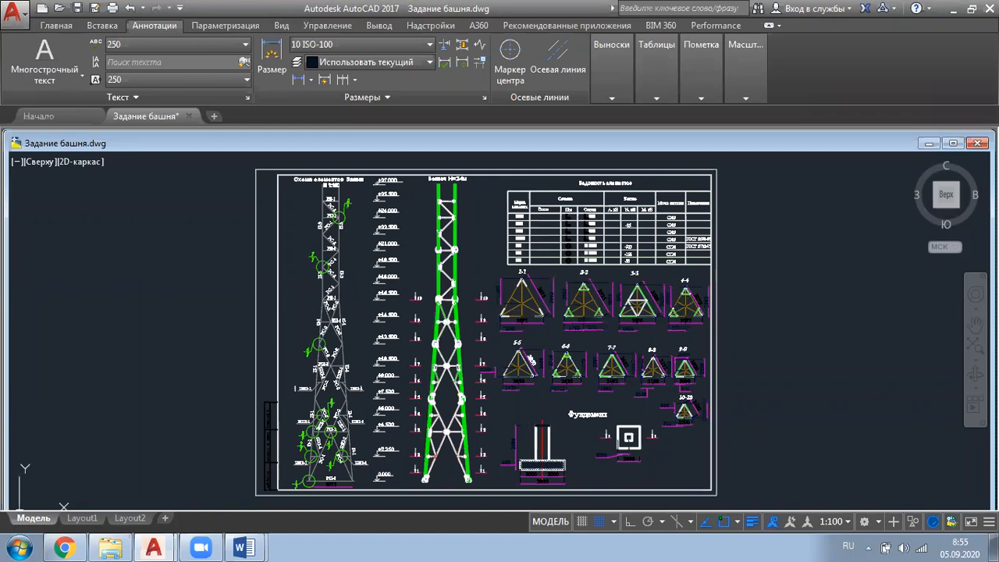
Minimize the open AutoCAD and Word windows and launch LIRA-SAPR 2017 R3 from the desktop
{"action": "left_click", "coordinate": [971, 8]}
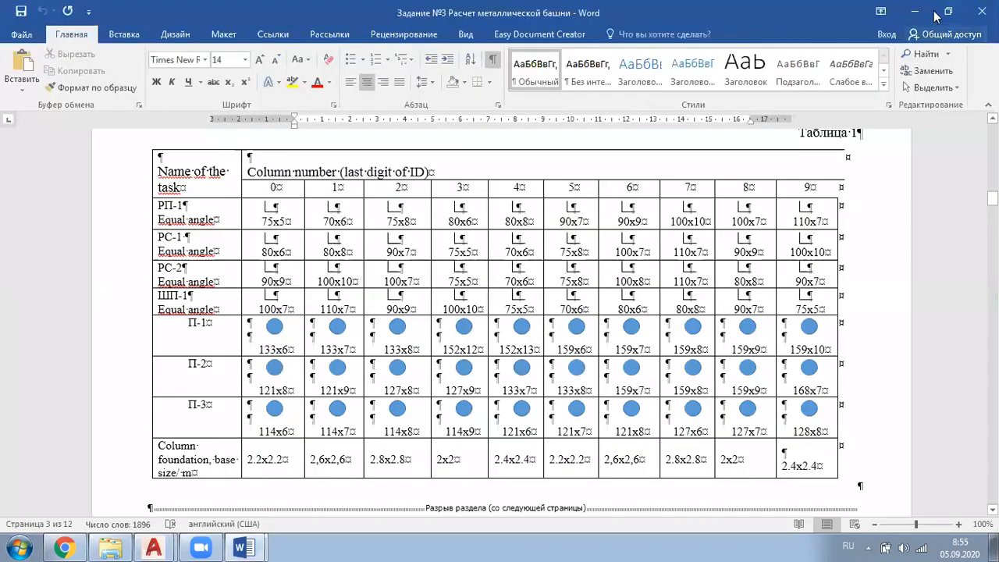
{"action": "left_click", "coordinate": [915, 12]}
{"action": "left_click", "coordinate": [914, 12]}
{"action": "left_click", "coordinate": [932, 6]}
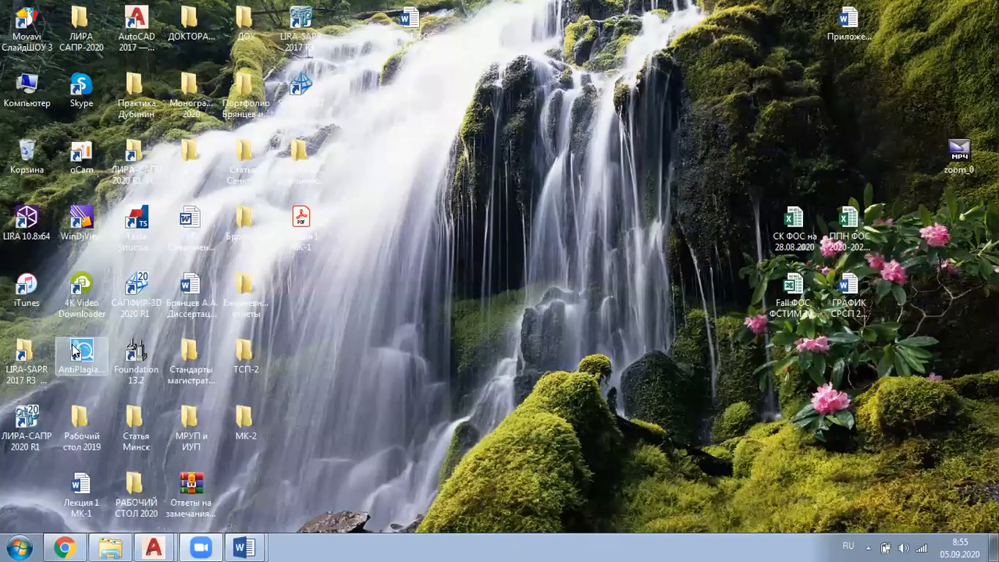
{"action": "double_click", "coordinate": [301, 24]}
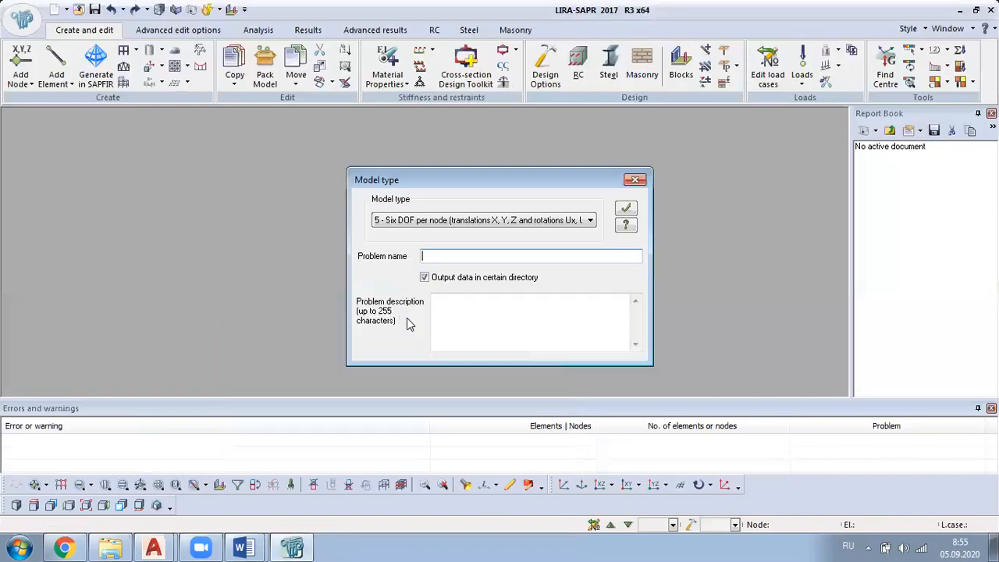
Create a LIRA-SAPR problem named стр-17-11- with model type 5, six DOF per node
{"action": "left_click", "coordinate": [581, 222]}
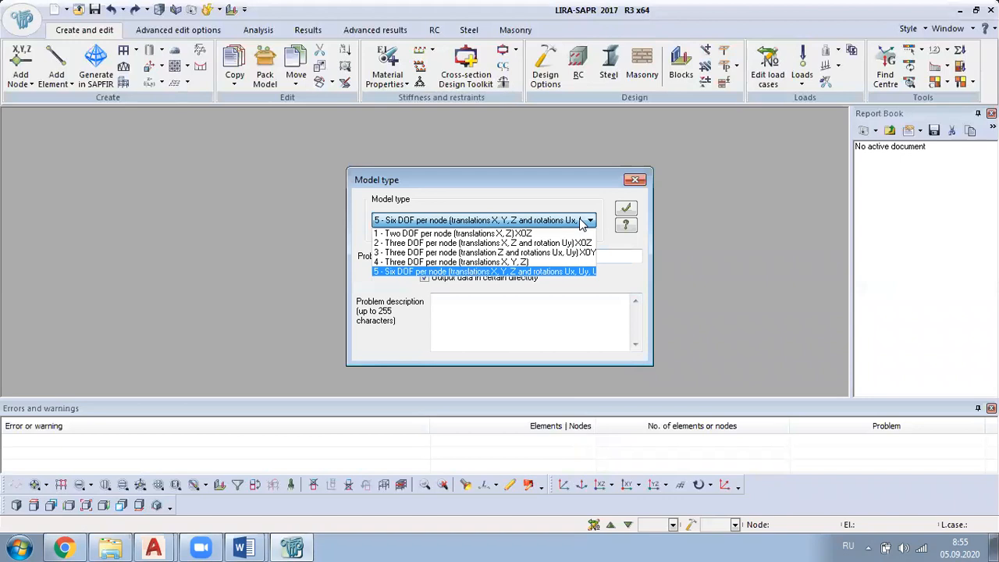
{"action": "left_click", "coordinate": [538, 272]}
{"action": "left_click", "coordinate": [433, 255]}
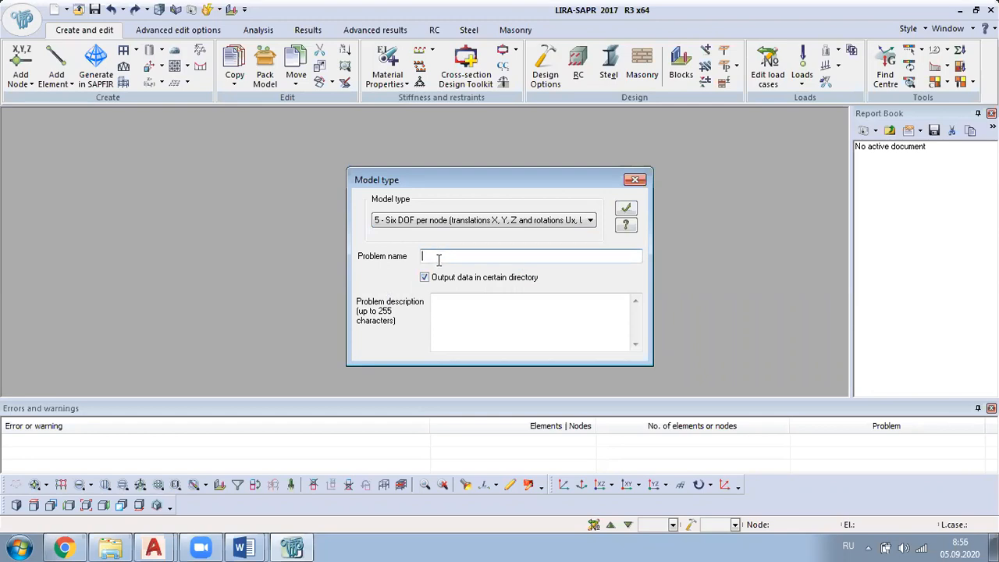
{"action": "type", "text": "Стр"}
{"action": "type", "text": "-17-11"}
{"action": "left_click", "coordinate": [627, 210]}
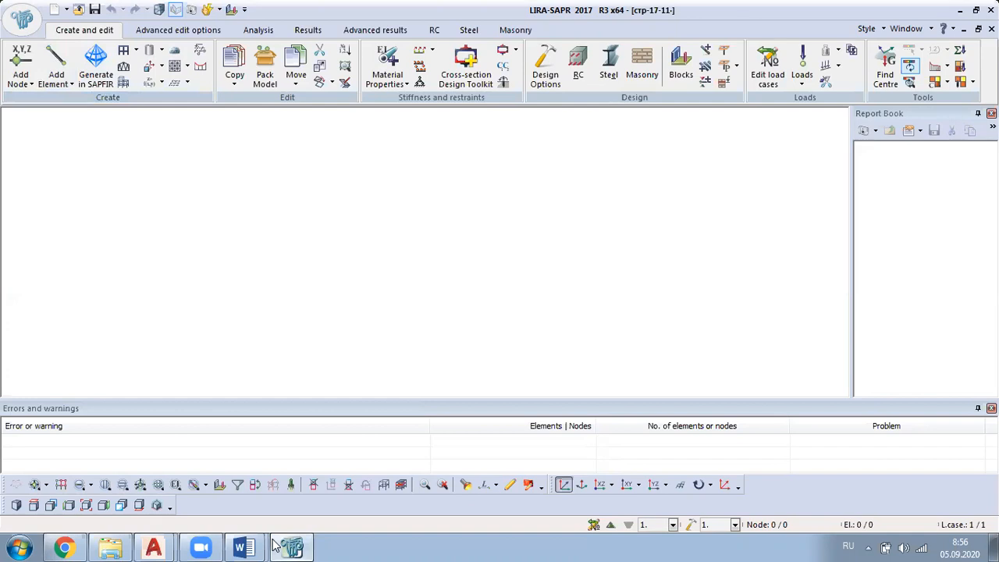
Switch to AutoCAD, close its empty window without a drawing, and bring up the Задание башня.dwg drawing
{"action": "mouse_move", "coordinate": [154, 547]}
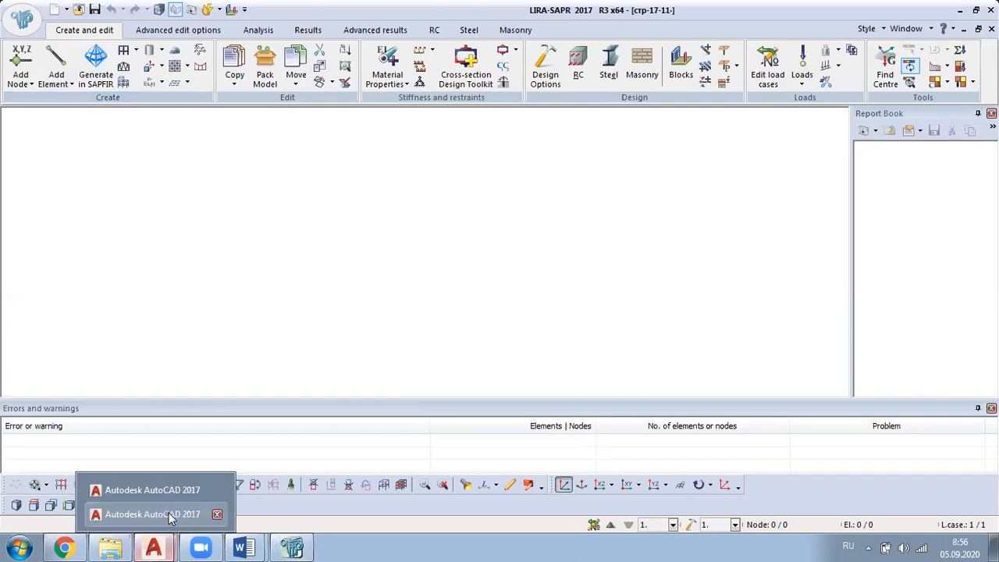
{"action": "left_click", "coordinate": [174, 510]}
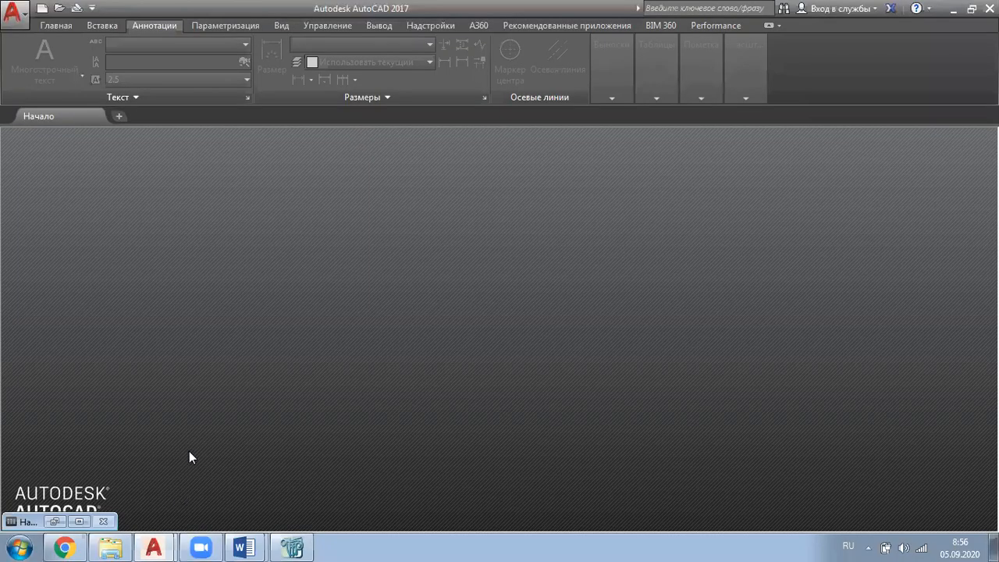
{"action": "left_click", "coordinate": [990, 8]}
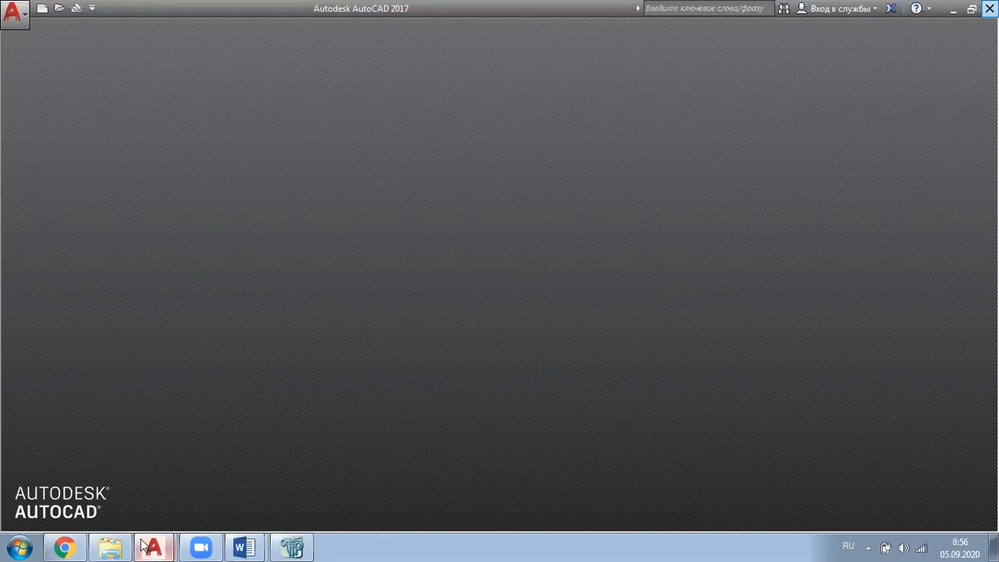
{"action": "mouse_move", "coordinate": [154, 547]}
{"action": "left_click", "coordinate": [164, 511]}
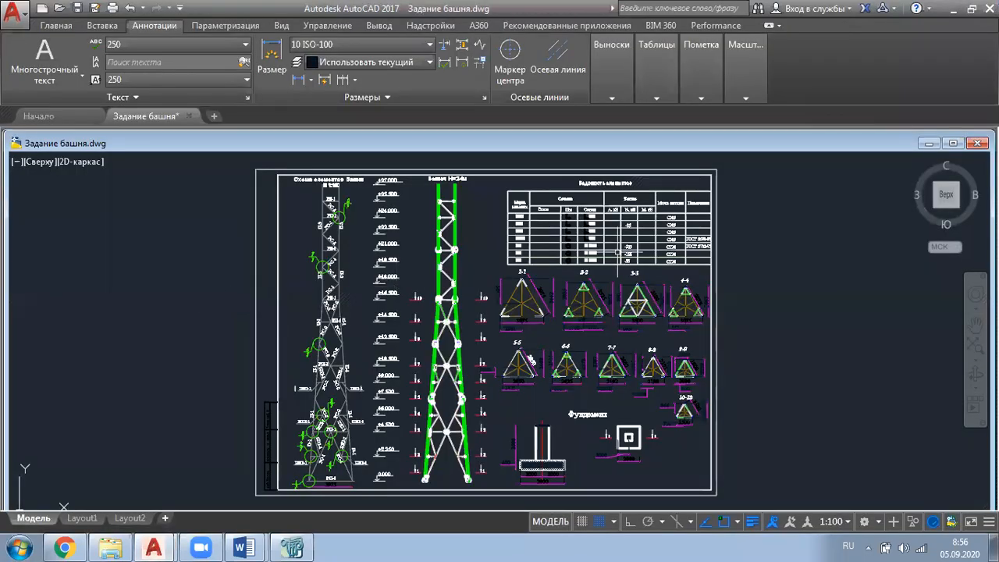
Examine the dimensions of the triangular tower sections 1-1, 2-2 and 3-3 up close
{"action": "scroll", "coordinate": [554, 264], "scroll_direction": "up", "scroll_amount": 4}
{"action": "scroll", "coordinate": [553, 266], "scroll_direction": "down", "scroll_amount": 6}
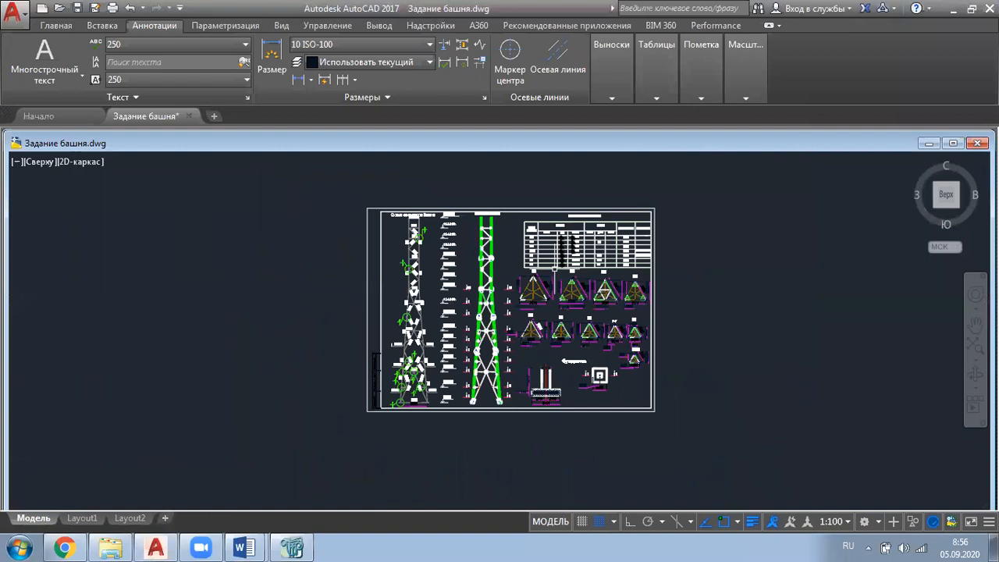
{"action": "scroll", "coordinate": [467, 403], "scroll_direction": "up", "scroll_amount": 8}
{"action": "scroll", "coordinate": [580, 380], "scroll_direction": "up", "scroll_amount": 2}
{"action": "scroll", "coordinate": [581, 381], "scroll_direction": "down", "scroll_amount": 5}
{"action": "mouse_move", "coordinate": [650, 274]}
{"action": "middle_mouse_down"}
{"action": "mouse_move", "coordinate": [631, 324]}
{"action": "mouse_move", "coordinate": [520, 380]}
{"action": "middle_mouse_up"}
{"action": "middle_click_drag", "start_coordinate": [560, 271], "coordinate": [488, 430]}
{"action": "scroll", "coordinate": [499, 288], "scroll_direction": "up", "scroll_amount": 2}
{"action": "middle_click_drag", "start_coordinate": [489, 295], "coordinate": [471, 349]}
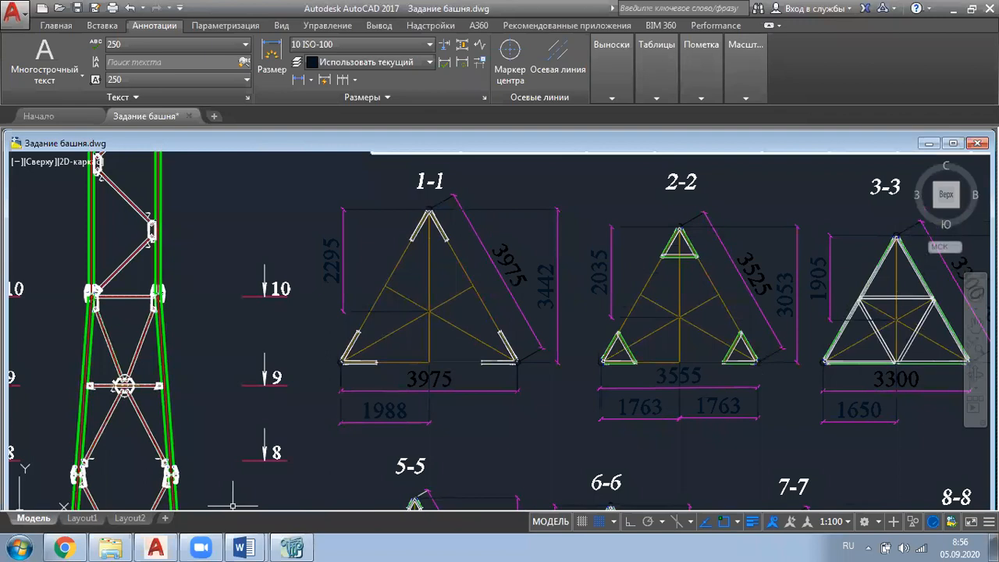
Compare the tower elevation levels and section marks with the element table and the cross-section dimensions
{"action": "scroll", "coordinate": [424, 346], "scroll_direction": "down", "scroll_amount": 6}
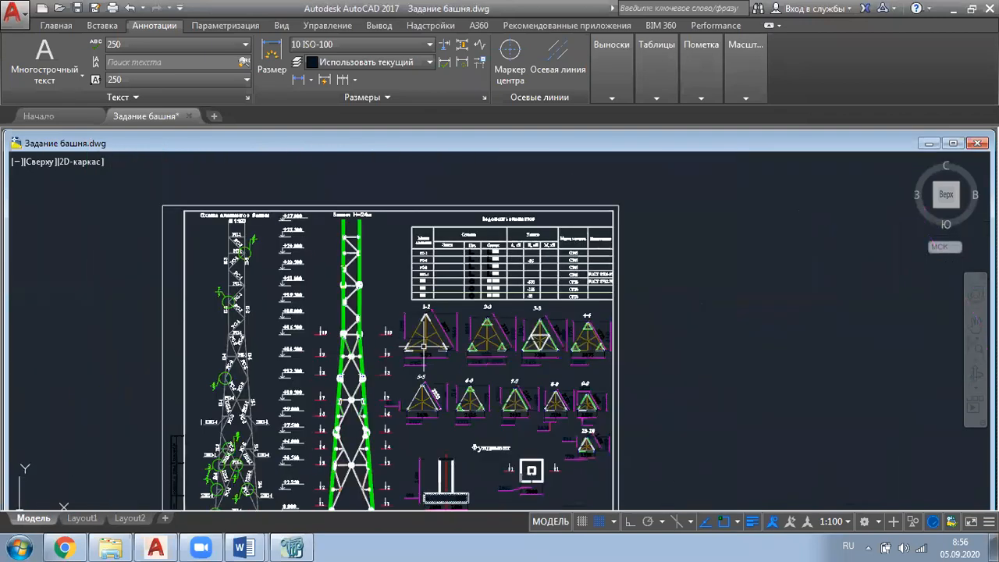
{"action": "middle_click_drag", "start_coordinate": [424, 346], "coordinate": [502, 332]}
{"action": "scroll", "coordinate": [516, 322], "scroll_direction": "up", "scroll_amount": 5}
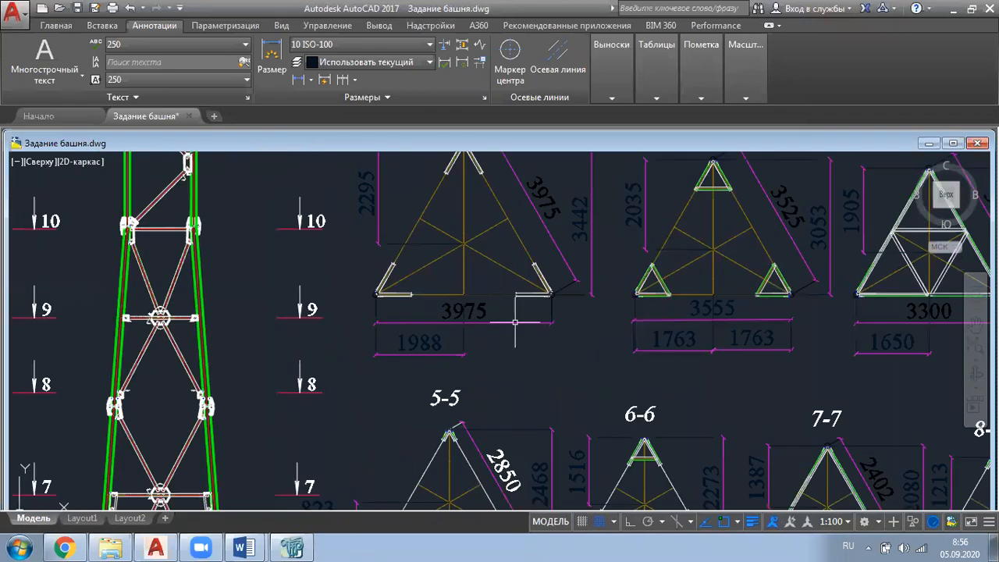
{"action": "scroll", "coordinate": [591, 357], "scroll_direction": "down", "scroll_amount": 4}
{"action": "middle_click_drag", "start_coordinate": [574, 283], "coordinate": [507, 334]}
{"action": "scroll", "coordinate": [508, 333], "scroll_direction": "up", "scroll_amount": 4}
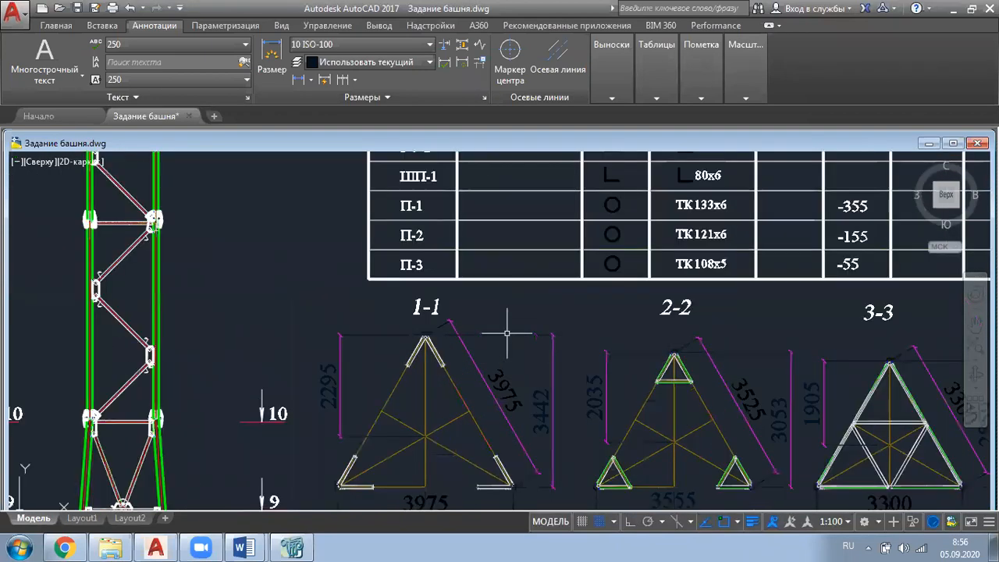
{"action": "scroll", "coordinate": [478, 262], "scroll_direction": "down", "scroll_amount": 2}
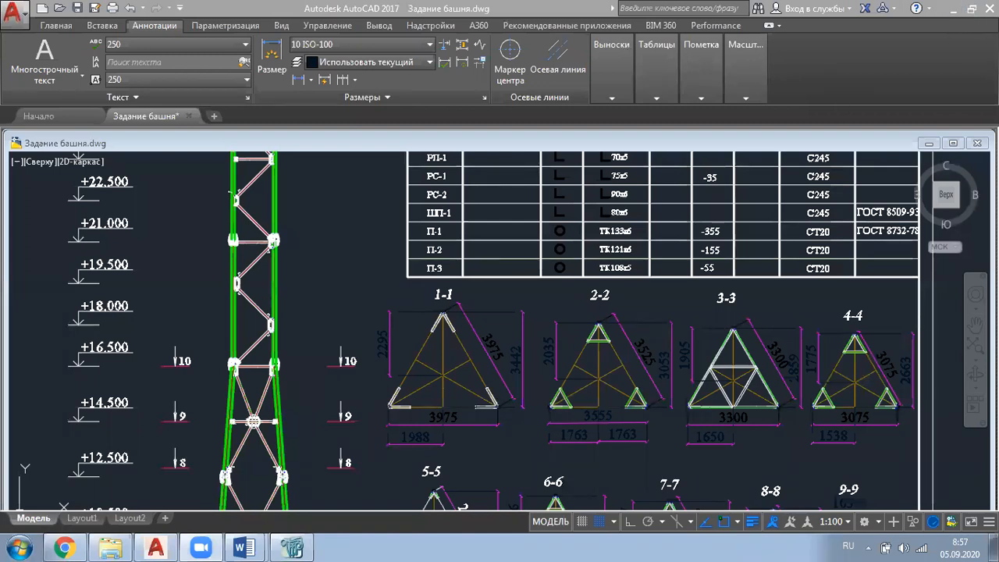
{"action": "scroll", "coordinate": [610, 292], "scroll_direction": "down", "scroll_amount": 5}
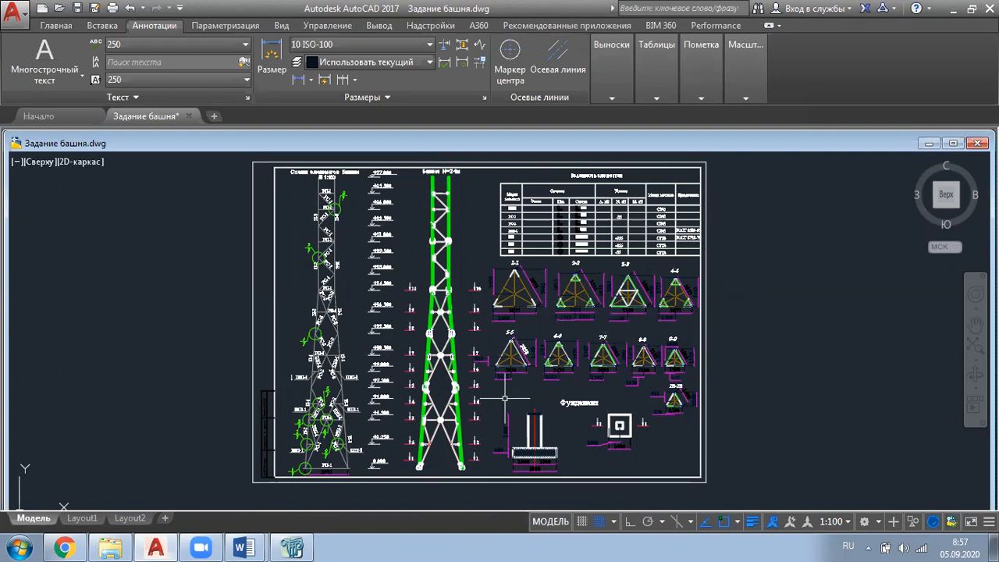
Examine the tower base levels and section marks together with the dimensions of triangular section 1-1
{"action": "scroll", "coordinate": [466, 480], "scroll_direction": "up", "scroll_amount": 6}
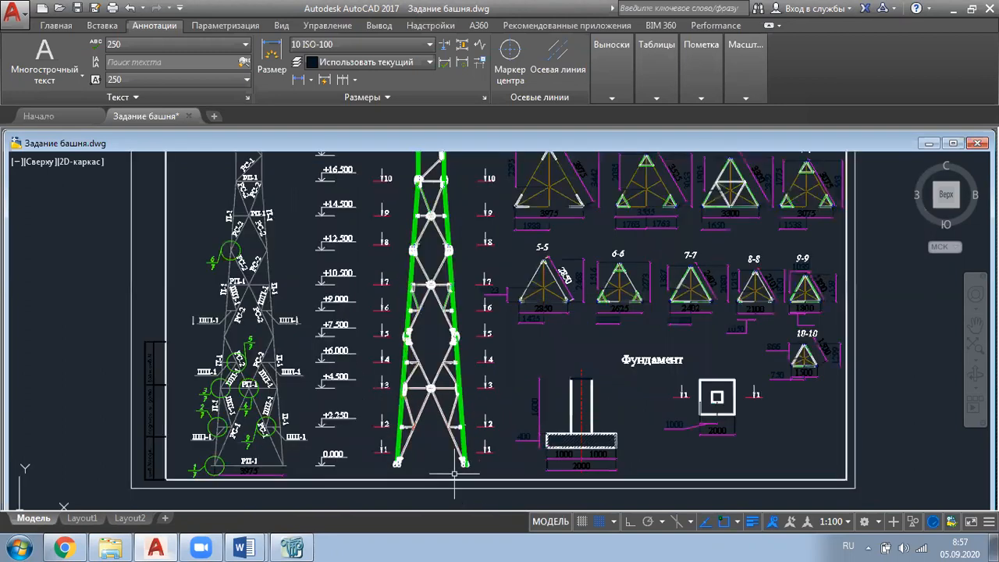
{"action": "scroll", "coordinate": [454, 473], "scroll_direction": "down", "scroll_amount": 4}
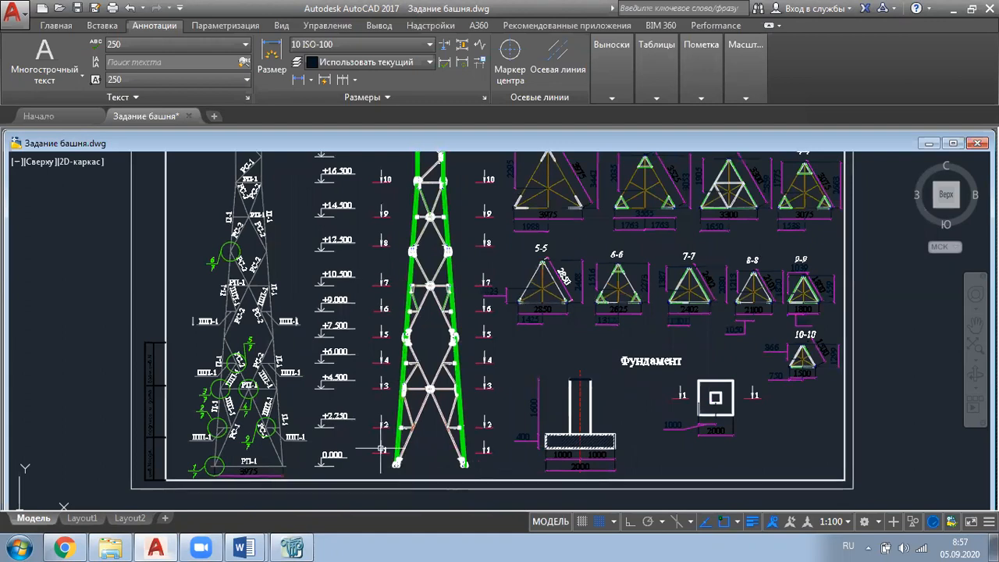
{"action": "middle_click_drag", "start_coordinate": [590, 267], "coordinate": [548, 306]}
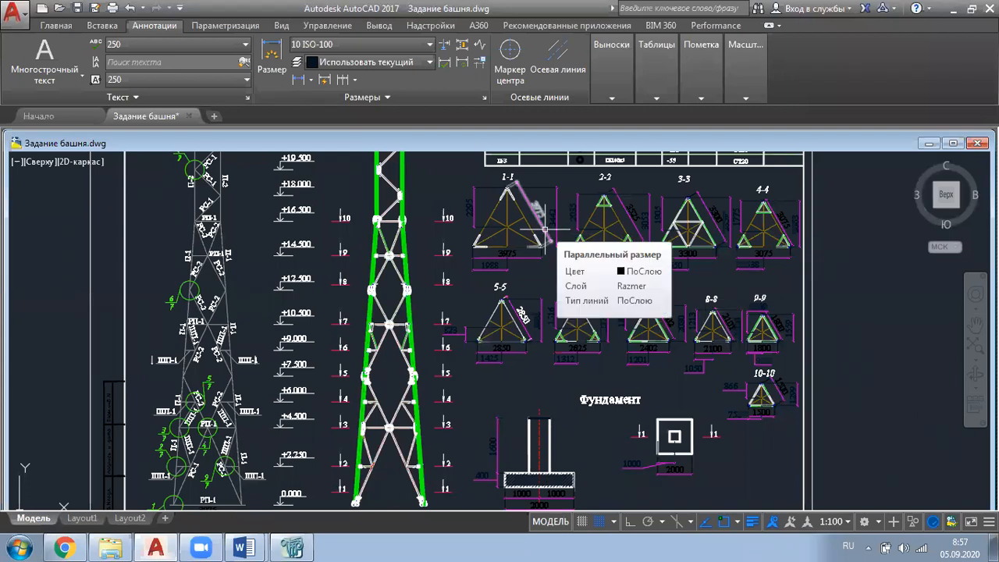
{"action": "scroll", "coordinate": [543, 227], "scroll_direction": "up", "scroll_amount": 4}
{"action": "scroll", "coordinate": [533, 217], "scroll_direction": "down", "scroll_amount": 3}
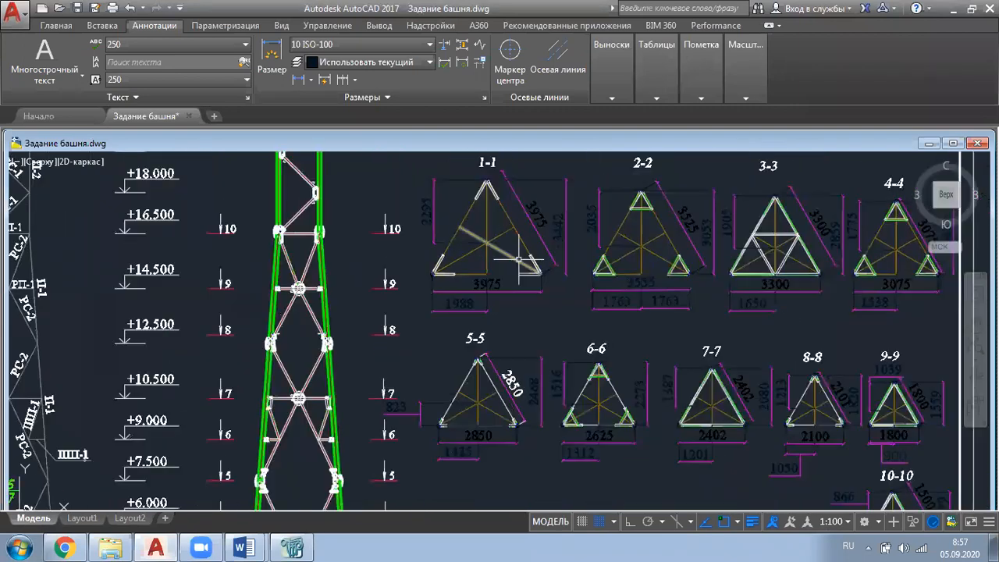
{"action": "scroll", "coordinate": [538, 329], "scroll_direction": "up", "scroll_amount": 3}
{"action": "scroll", "coordinate": [537, 329], "scroll_direction": "up", "scroll_amount": 2}
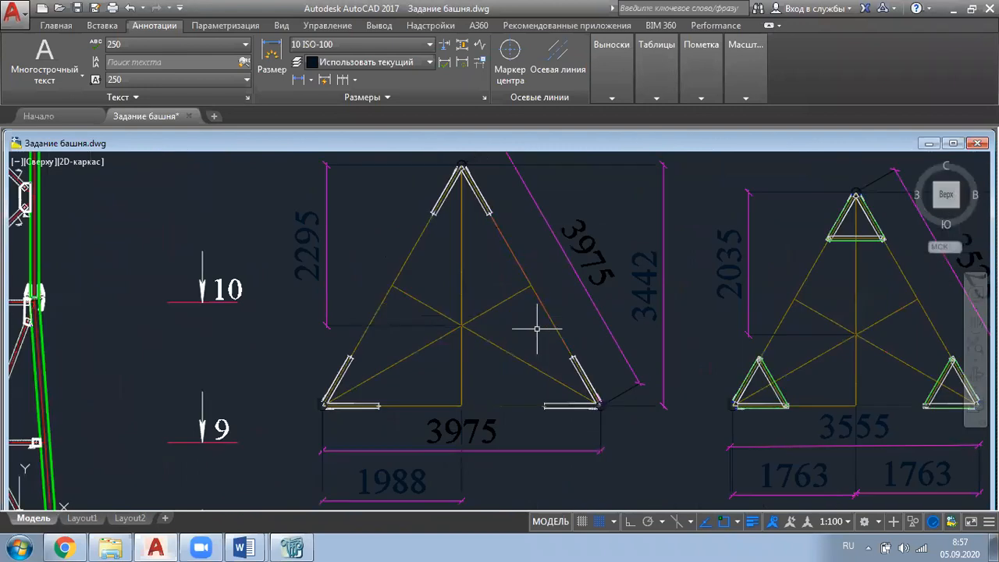
{"action": "scroll", "coordinate": [537, 328], "scroll_direction": "down", "scroll_amount": 4}
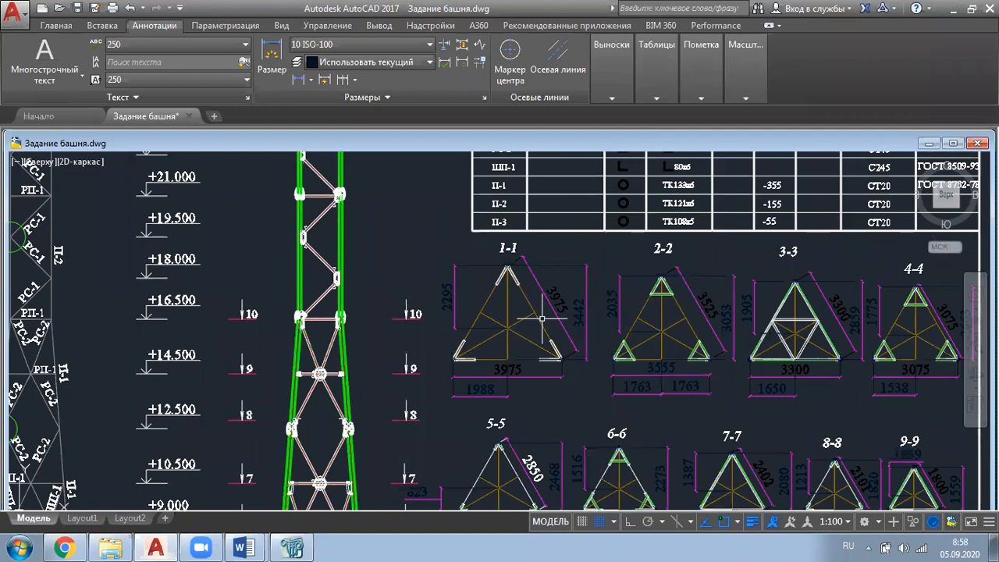
{"action": "scroll", "coordinate": [542, 319], "scroll_direction": "down", "scroll_amount": 4}
{"action": "scroll", "coordinate": [450, 476], "scroll_direction": "up", "scroll_amount": 4}
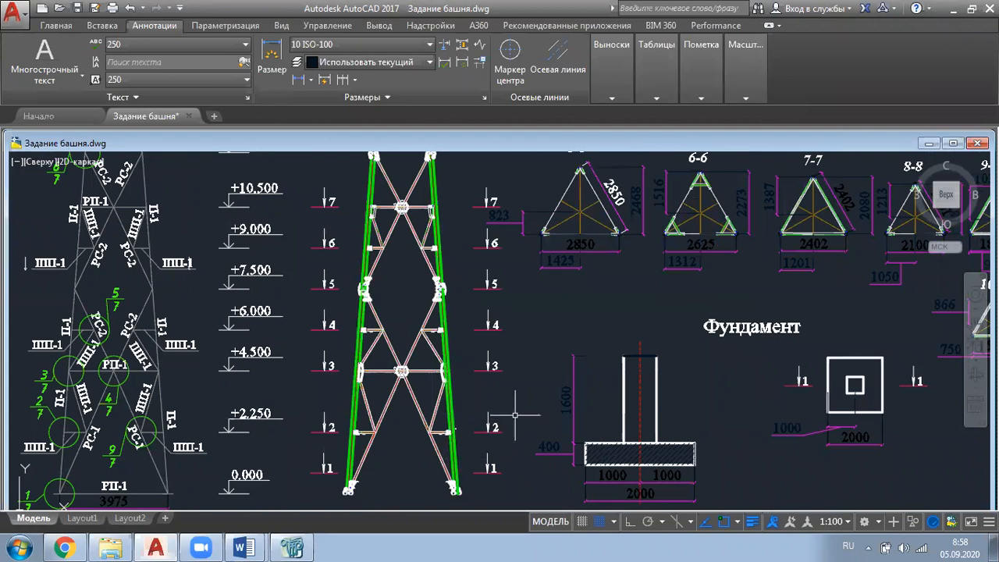
{"action": "scroll", "coordinate": [563, 433], "scroll_direction": "down", "scroll_amount": 2}
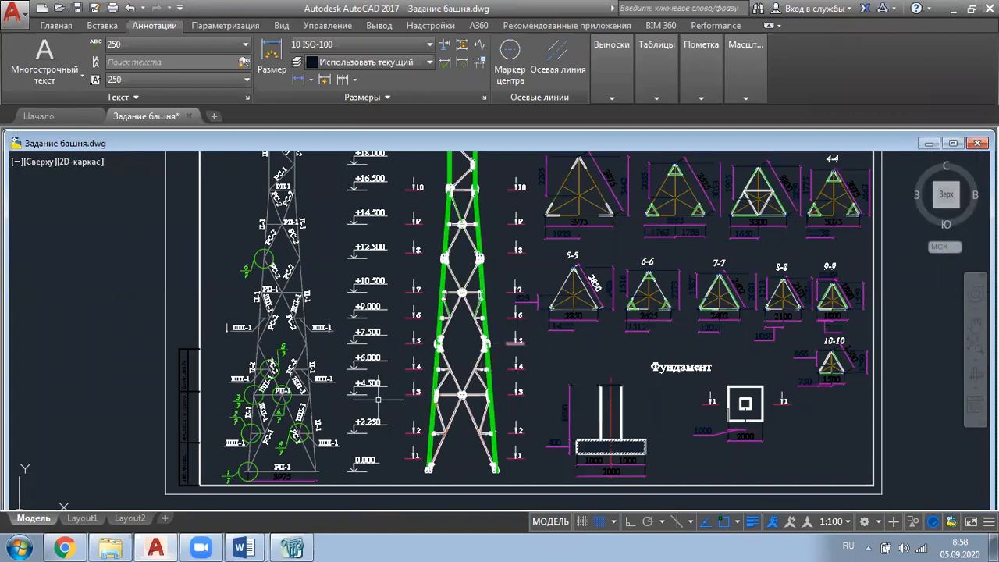
Switch to LIRA-SAPR and generate a 3D frame with 5 spans along X, 5 along Y and 6 storeys along Z
{"action": "left_click", "coordinate": [291, 549]}
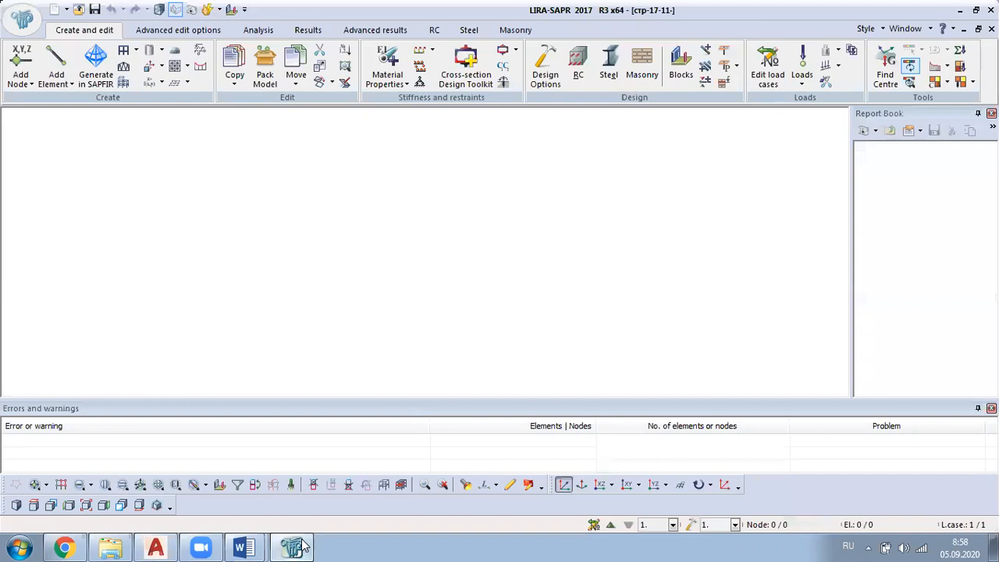
{"action": "left_click", "coordinate": [123, 84]}
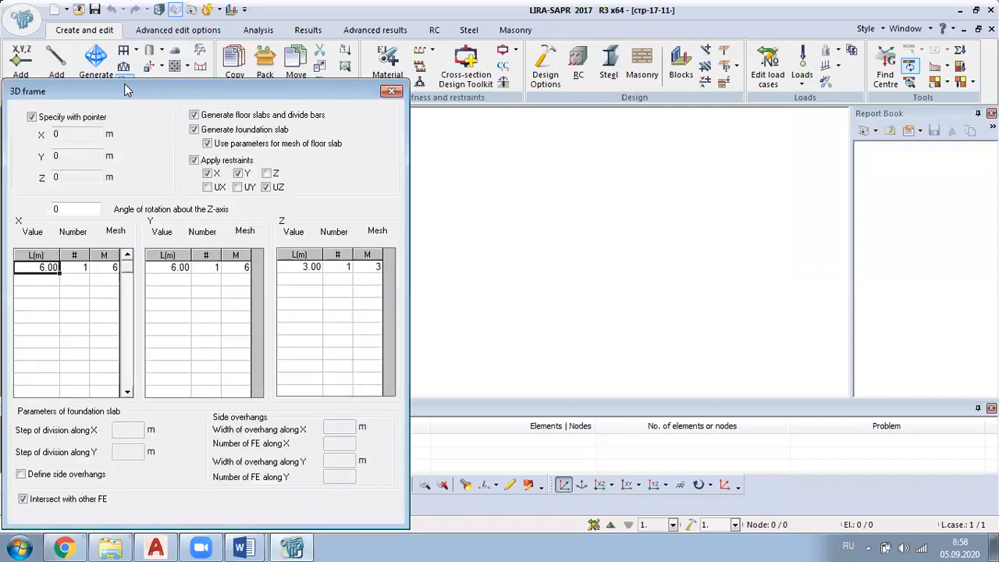
{"action": "left_click_drag", "start_coordinate": [154, 92], "coordinate": [492, 62]}
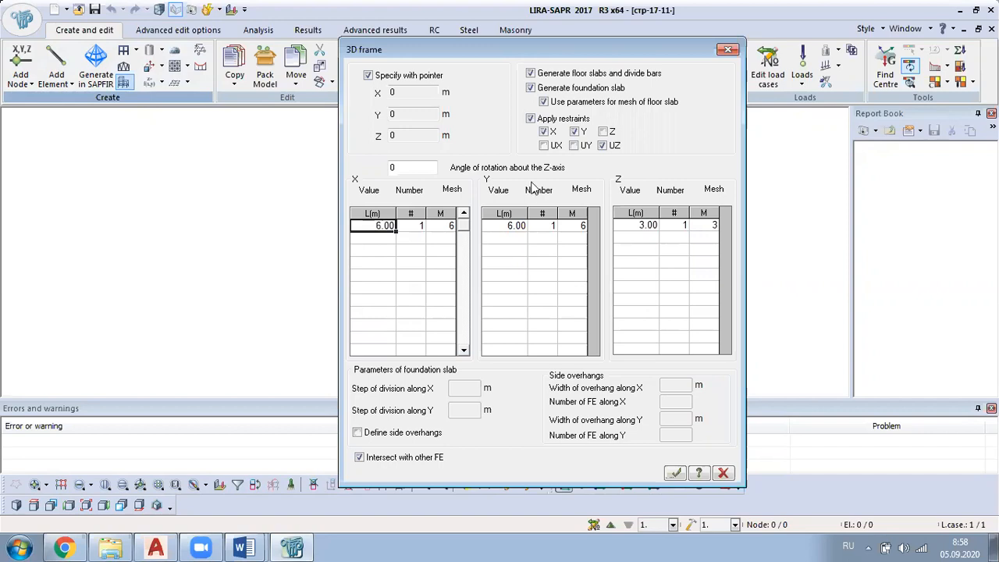
{"action": "left_click_drag", "start_coordinate": [544, 55], "coordinate": [544, 80]}
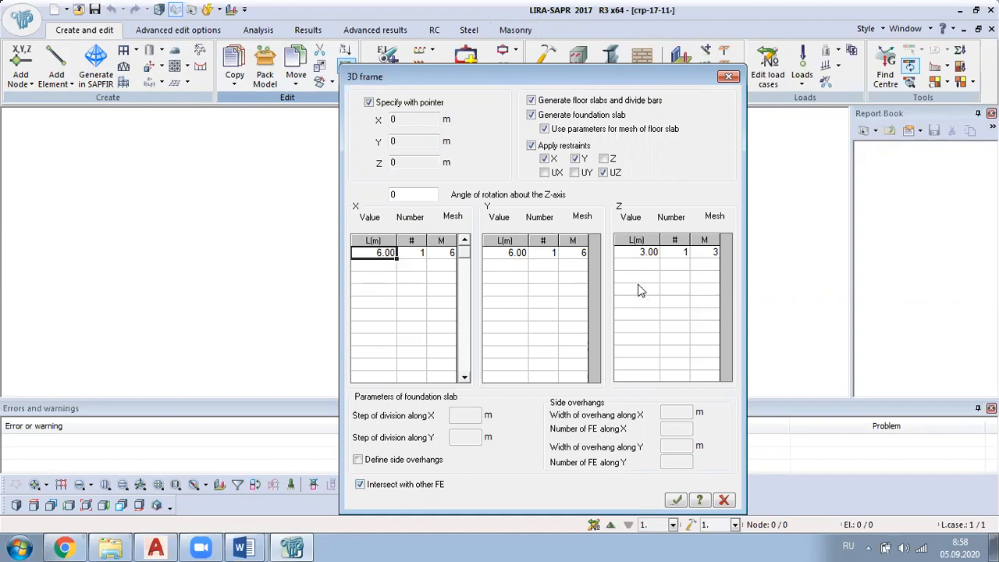
{"action": "left_click", "coordinate": [678, 253]}
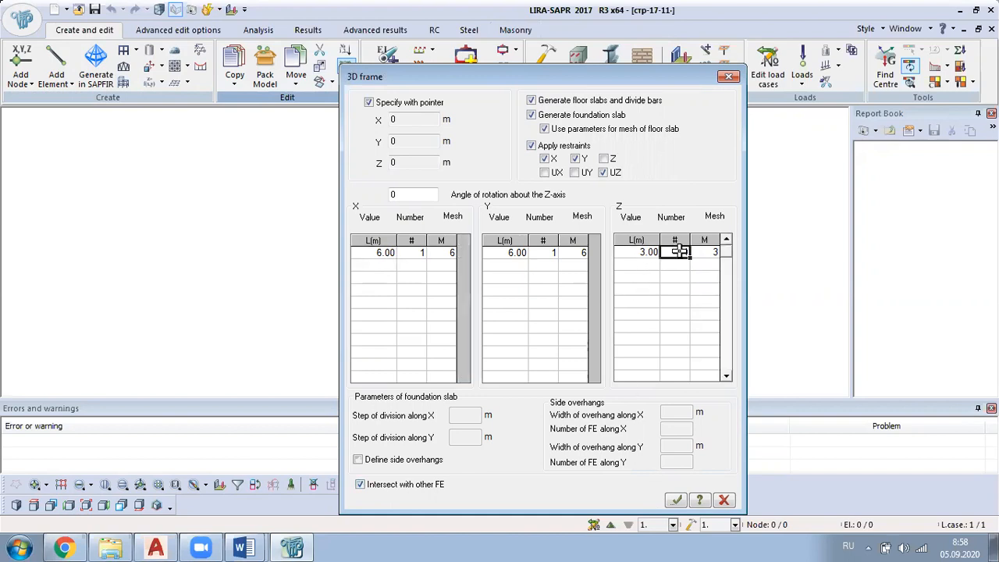
{"action": "type", "text": "6"}
{"action": "left_click", "coordinate": [390, 253]}
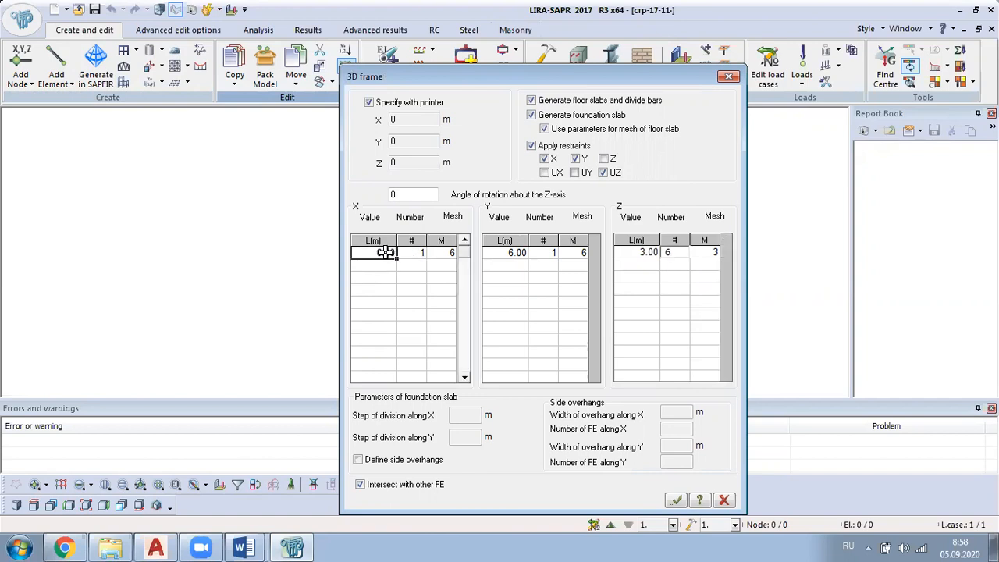
{"action": "left_click", "coordinate": [414, 251]}
{"action": "type", "text": "5"}
{"action": "left_click", "coordinate": [547, 262]}
{"action": "type", "text": "5"}
{"action": "left_click", "coordinate": [676, 500]}
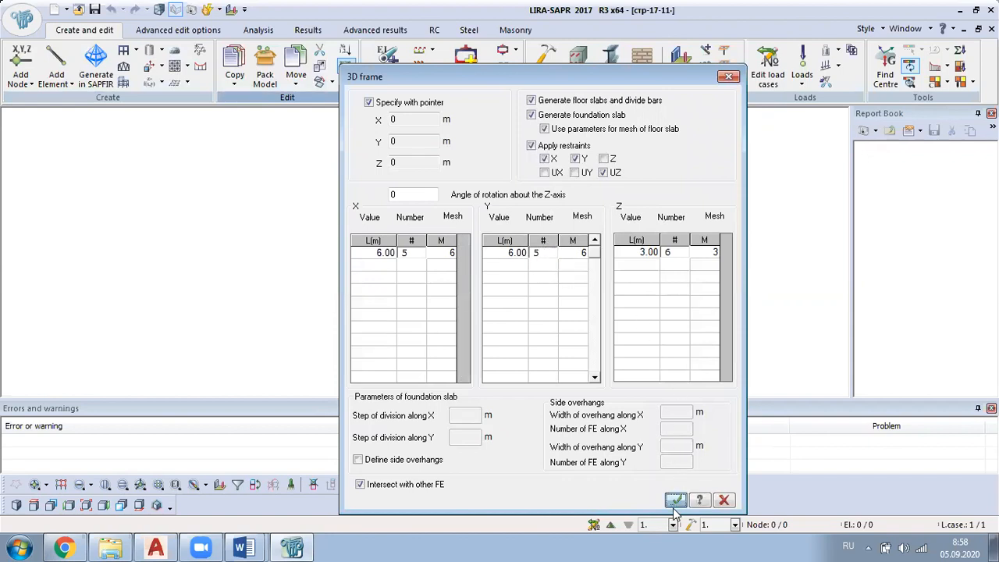
Close the 3D frame settings and discard the design model without saving it
{"action": "left_click_drag", "start_coordinate": [533, 86], "coordinate": [915, 132]}
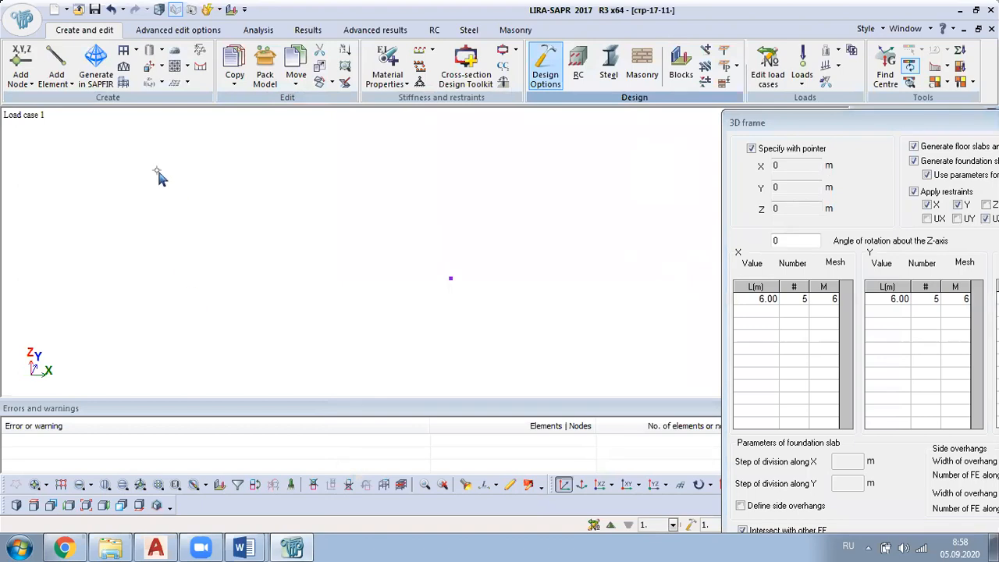
{"action": "left_click", "coordinate": [903, 133]}
{"action": "left_click_drag", "start_coordinate": [991, 123], "coordinate": [716, 123]}
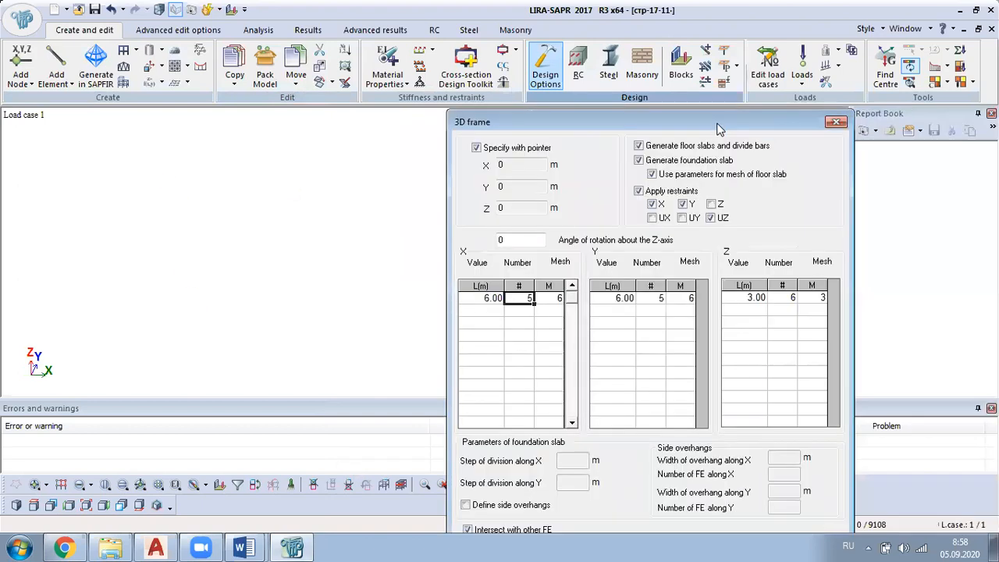
{"action": "left_click", "coordinate": [836, 123]}
{"action": "left_click", "coordinate": [992, 29]}
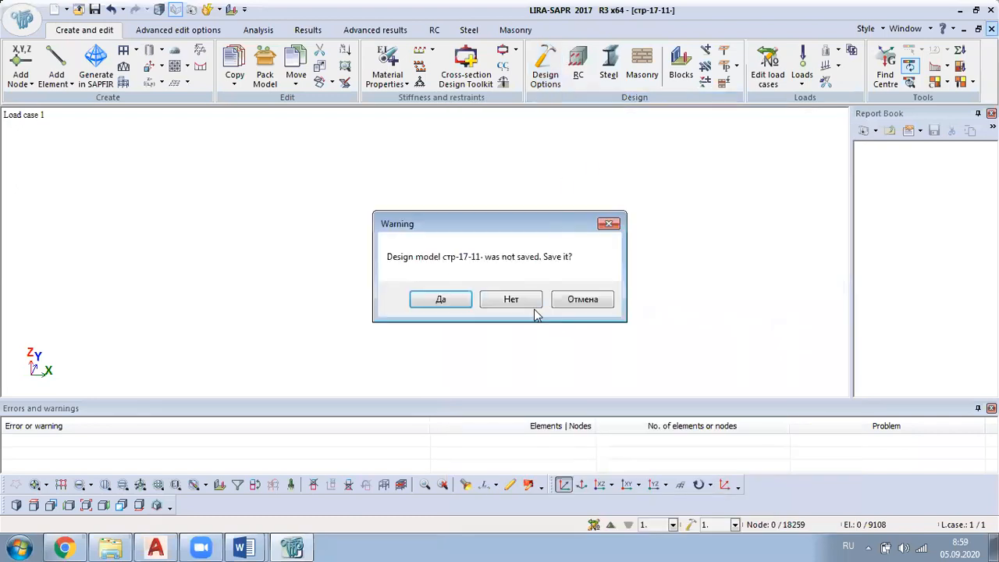
{"action": "left_click", "coordinate": [521, 301]}
Create a new problem named стр-17-11- with model type 5, six DOF per node
{"action": "left_click", "coordinate": [22, 20]}
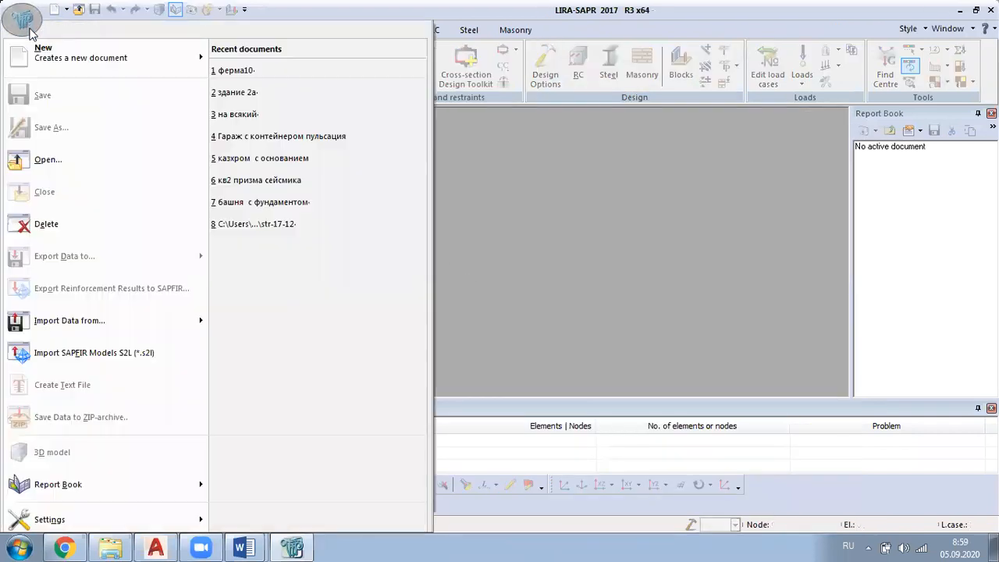
{"action": "mouse_move", "coordinate": [85, 58]}
{"action": "left_click", "coordinate": [296, 219]}
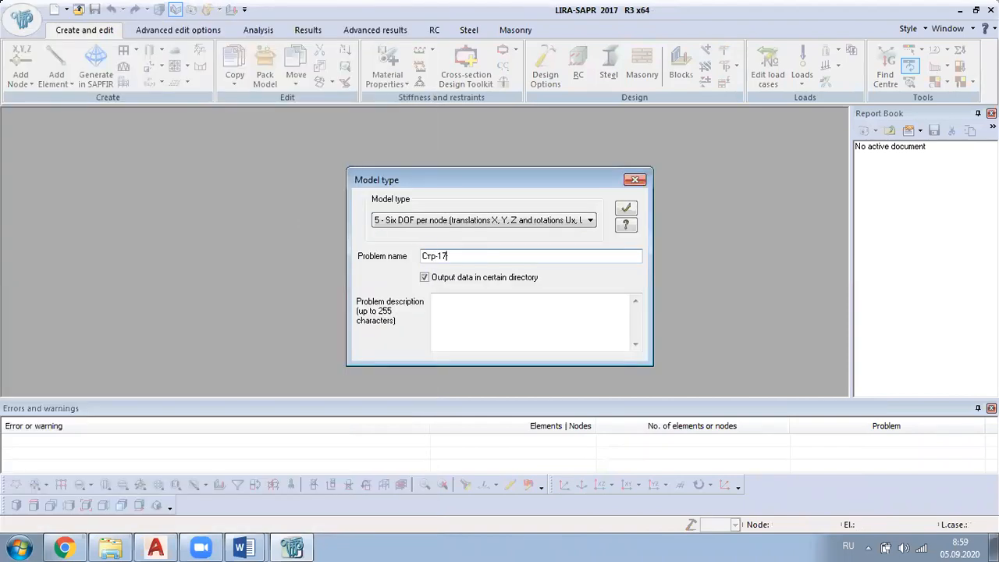
{"action": "left_click", "coordinate": [625, 207]}
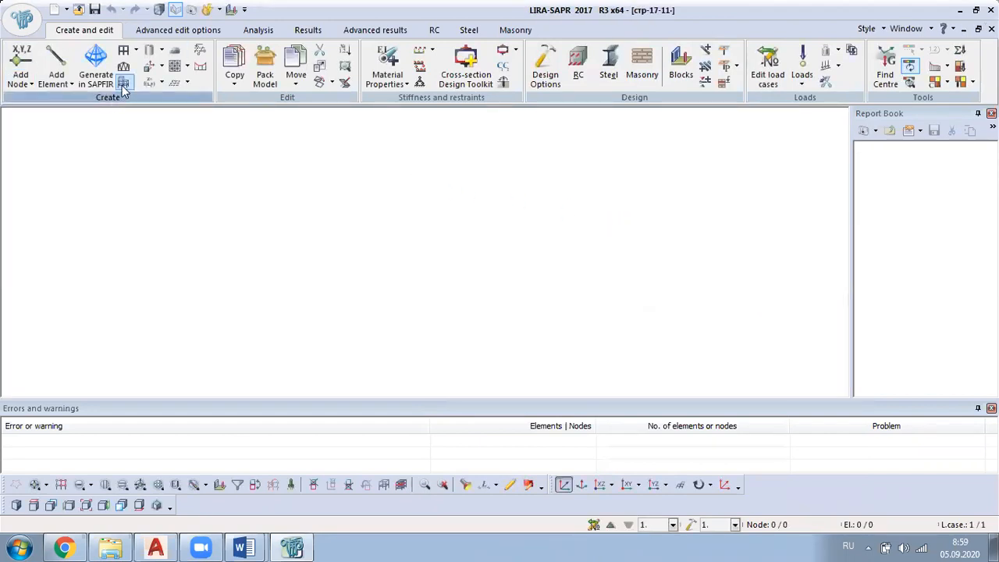
Generate a 3D frame with 5 spans along X, 6 along Y and 5 storeys along Z
{"action": "left_click", "coordinate": [78, 266]}
{"action": "type", "text": "5"}
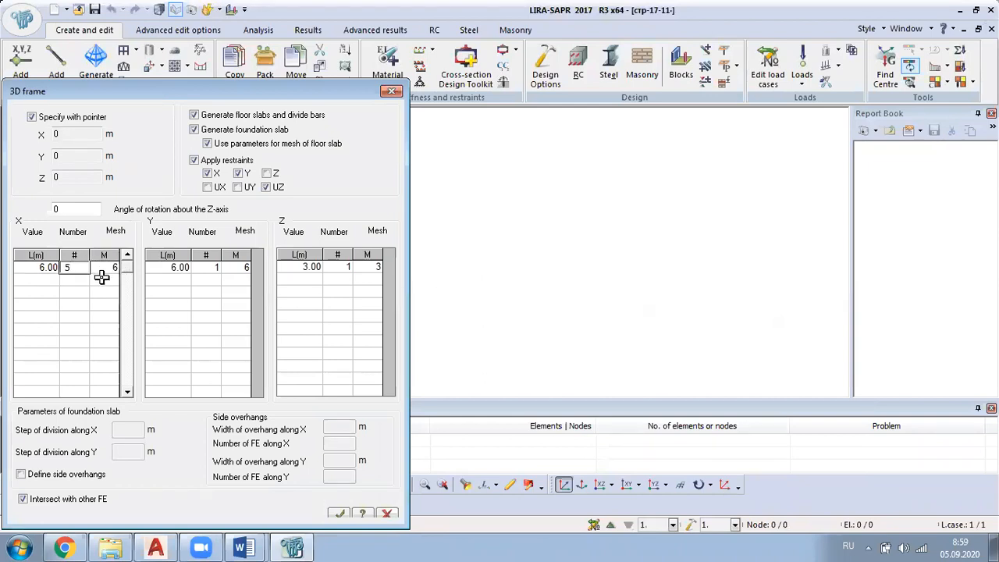
{"action": "left_click", "coordinate": [208, 267]}
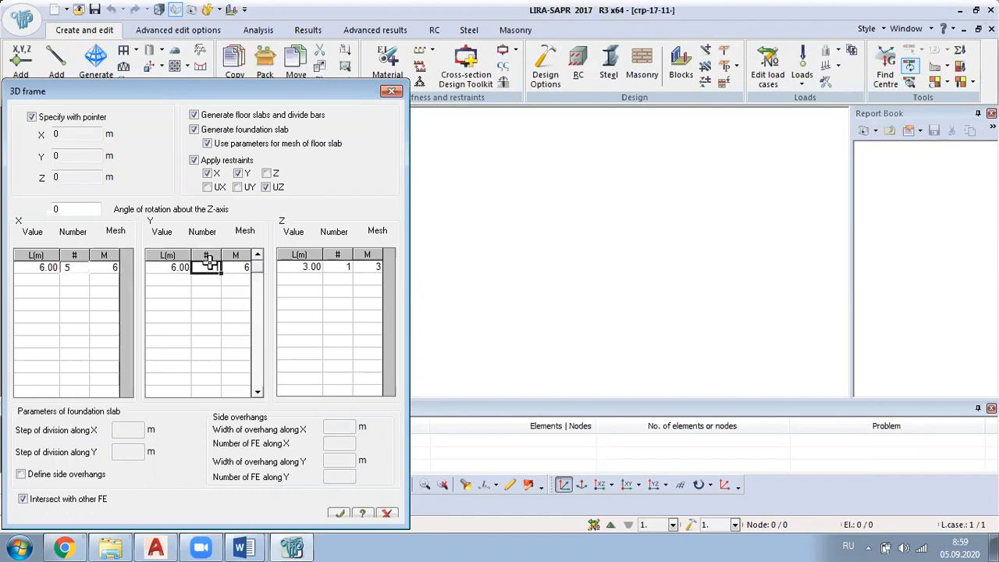
{"action": "type", "text": "6"}
{"action": "left_click", "coordinate": [344, 267]}
{"action": "type", "text": "5"}
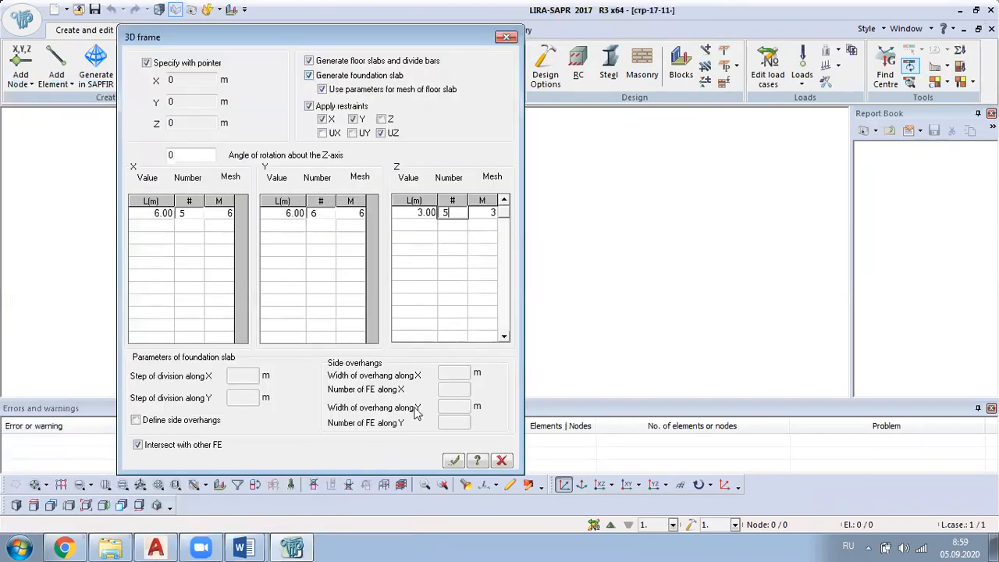
{"action": "left_click", "coordinate": [453, 461]}
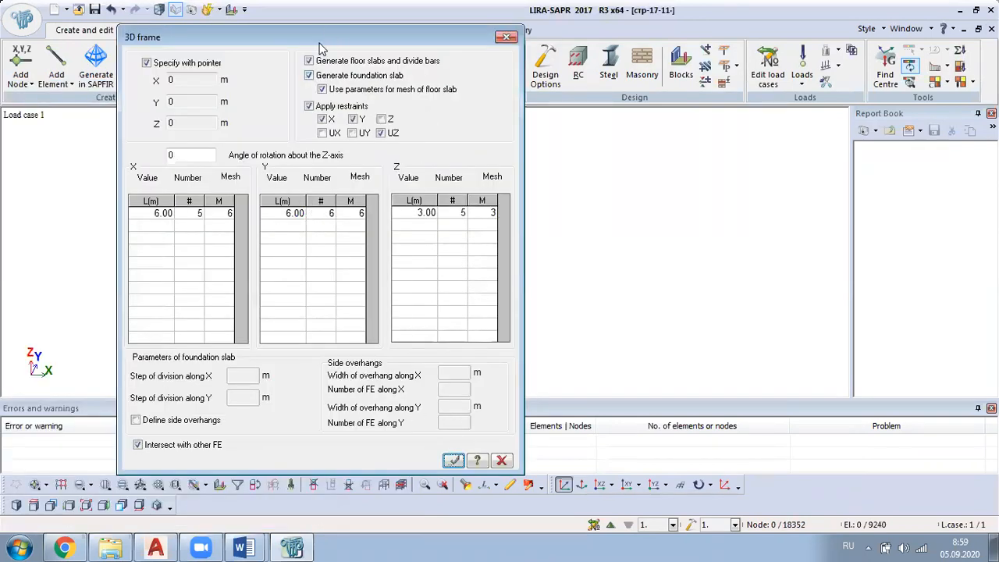
Inspect the generated multi-storey frame from several angles and close the 3D frame settings
{"action": "left_click_drag", "start_coordinate": [320, 42], "coordinate": [788, 89]}
{"action": "scroll", "coordinate": [477, 308], "scroll_direction": "up", "scroll_amount": 2}
{"action": "scroll", "coordinate": [489, 313], "scroll_direction": "up", "scroll_amount": 2}
{"action": "mouse_move", "coordinate": [501, 333]}
{"action": "middle_mouse_down"}
{"action": "mouse_move", "coordinate": [479, 272]}
{"action": "mouse_move", "coordinate": [397, 182]}
{"action": "mouse_move", "coordinate": [375, 265]}
{"action": "mouse_move", "coordinate": [428, 307]}
{"action": "mouse_move", "coordinate": [563, 272]}
{"action": "mouse_move", "coordinate": [376, 229]}
{"action": "mouse_move", "coordinate": [327, 322]}
{"action": "mouse_move", "coordinate": [45, 136]}
{"action": "mouse_move", "coordinate": [467, 330]}
{"action": "mouse_move", "coordinate": [430, 351]}
{"action": "mouse_move", "coordinate": [278, 306]}
{"action": "mouse_move", "coordinate": [282, 347]}
{"action": "mouse_move", "coordinate": [386, 373]}
{"action": "middle_mouse_up"}
{"action": "left_click", "coordinate": [658, 261]}
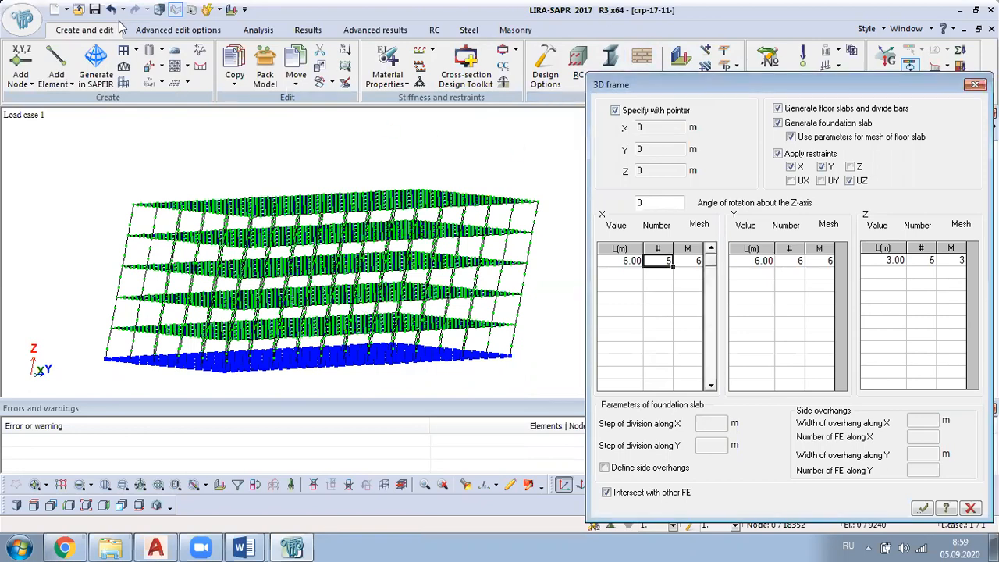
{"action": "middle_click_drag", "start_coordinate": [270, 178], "coordinate": [340, 223]}
{"action": "scroll", "coordinate": [355, 221], "scroll_direction": "down", "scroll_amount": 1}
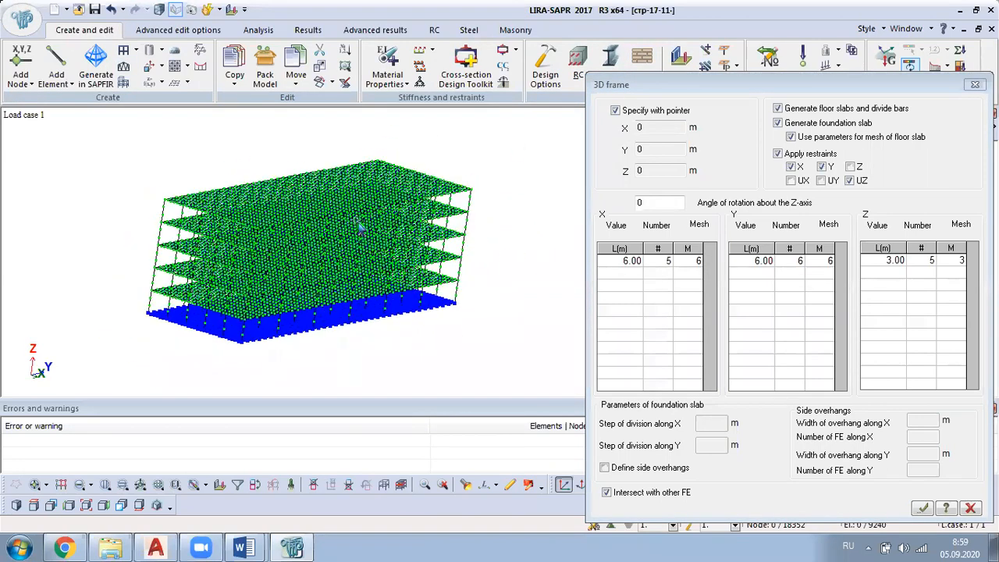
{"action": "left_click", "coordinate": [726, 173]}
{"action": "left_click_drag", "start_coordinate": [769, 87], "coordinate": [652, 93]}
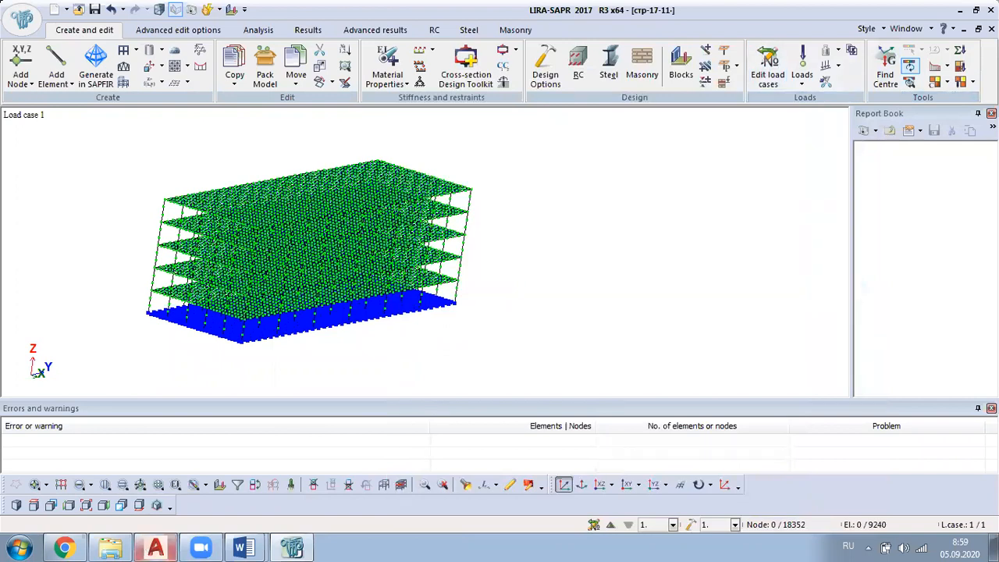
Switch to AutoCAD and examine the leg positions and side dimensions of triangular section 1-1 against the tower elevation
{"action": "left_click", "coordinate": [155, 547]}
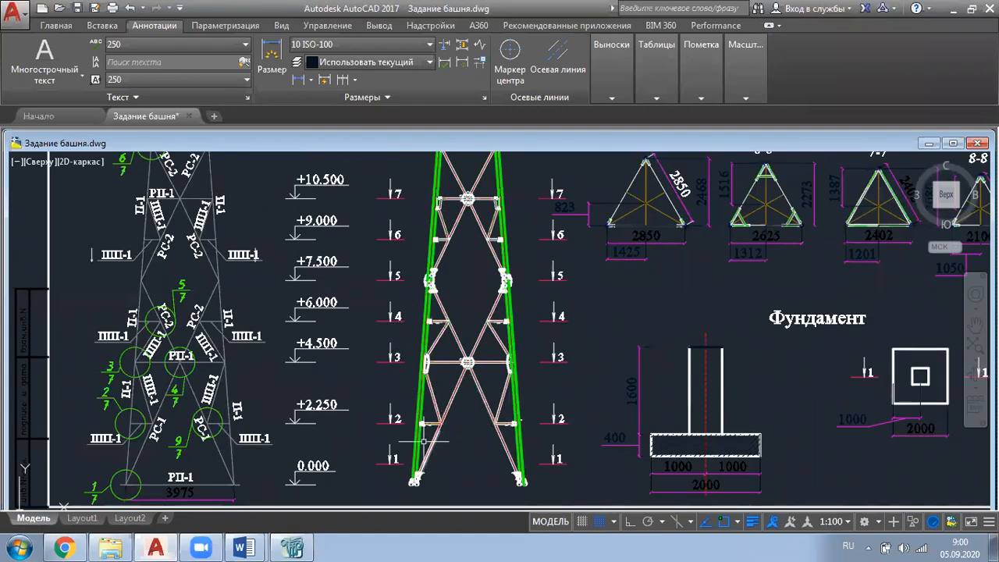
{"action": "scroll", "coordinate": [425, 426], "scroll_direction": "down", "scroll_amount": 4}
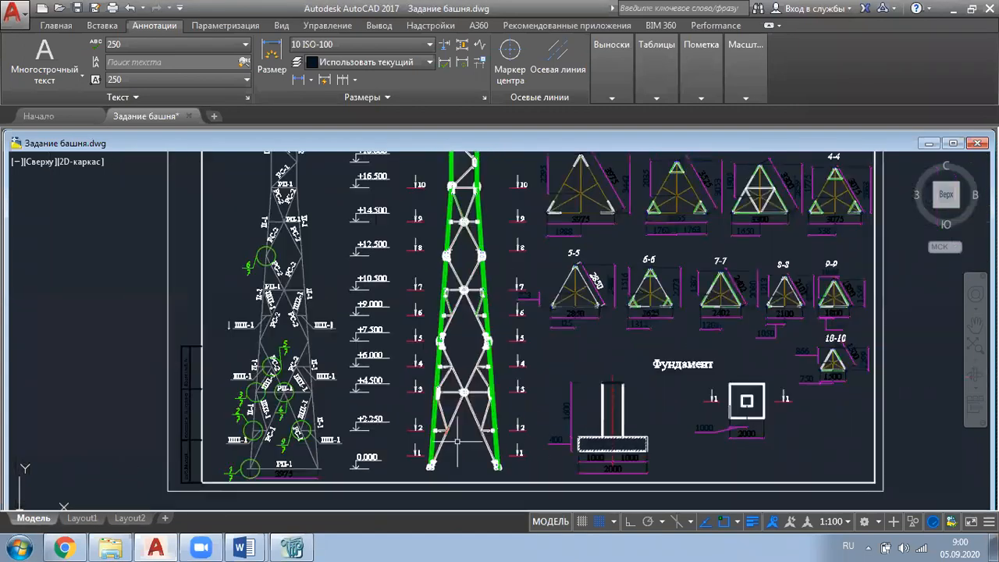
{"action": "scroll", "coordinate": [600, 292], "scroll_direction": "up", "scroll_amount": 4}
{"action": "scroll", "coordinate": [549, 289], "scroll_direction": "up", "scroll_amount": 3}
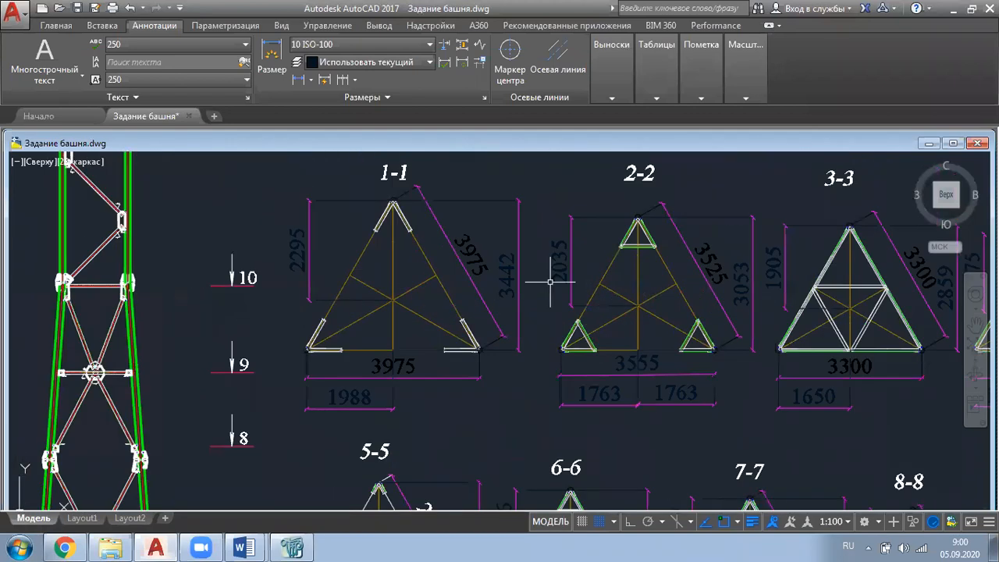
{"action": "scroll", "coordinate": [547, 285], "scroll_direction": "down", "scroll_amount": 3}
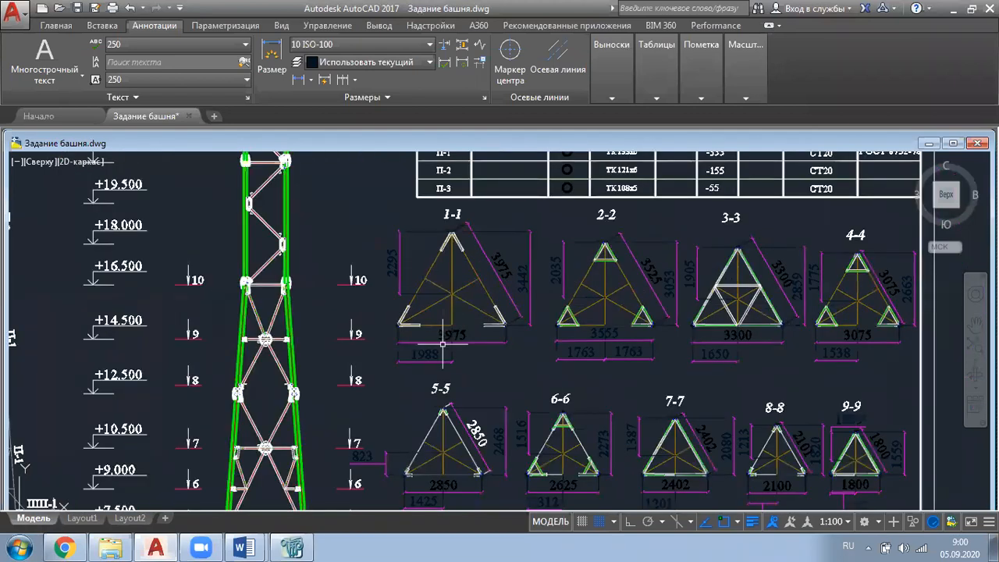
{"action": "scroll", "coordinate": [502, 330], "scroll_direction": "up", "scroll_amount": 2}
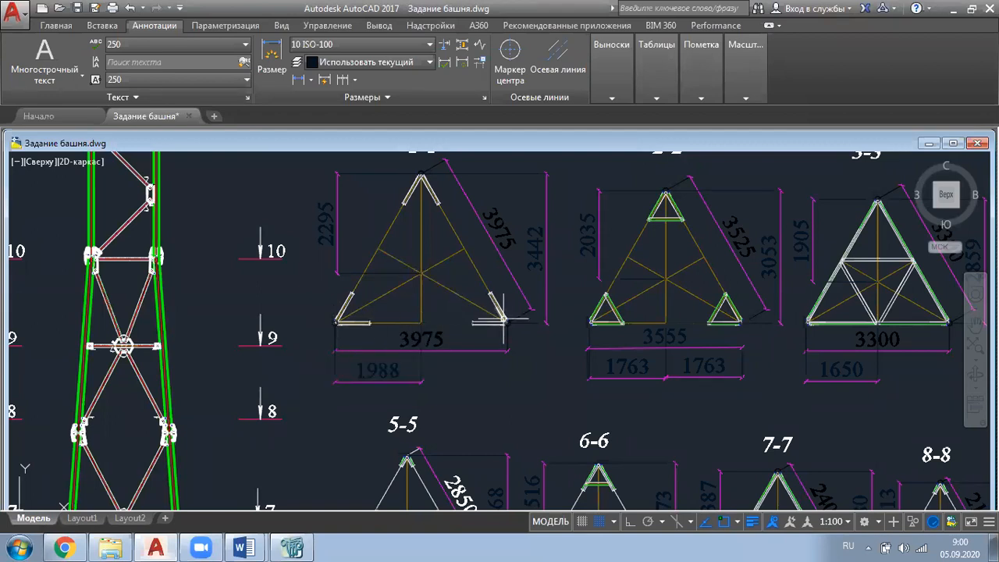
{"action": "scroll", "coordinate": [486, 316], "scroll_direction": "down", "scroll_amount": 3}
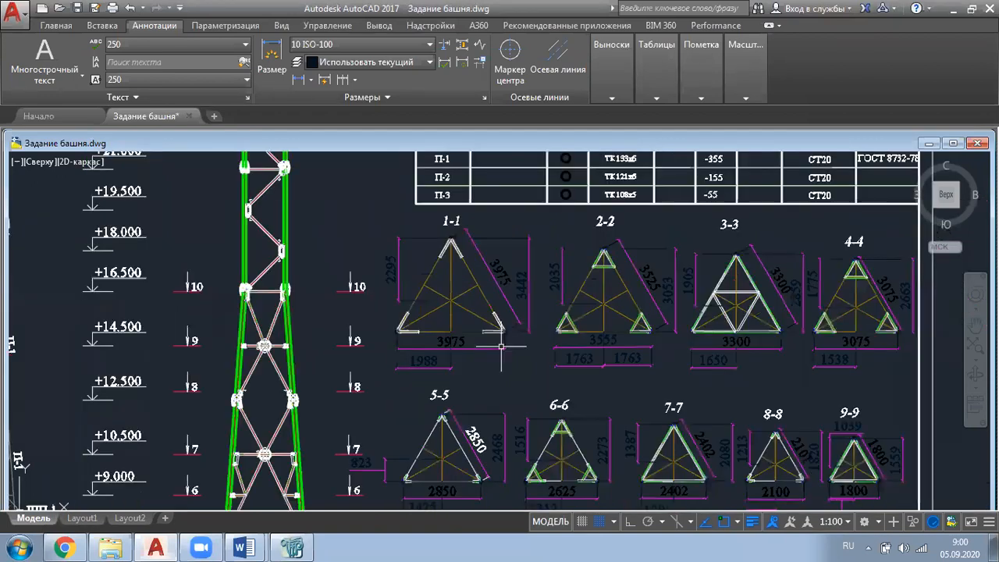
{"action": "scroll", "coordinate": [472, 254], "scroll_direction": "up", "scroll_amount": 3}
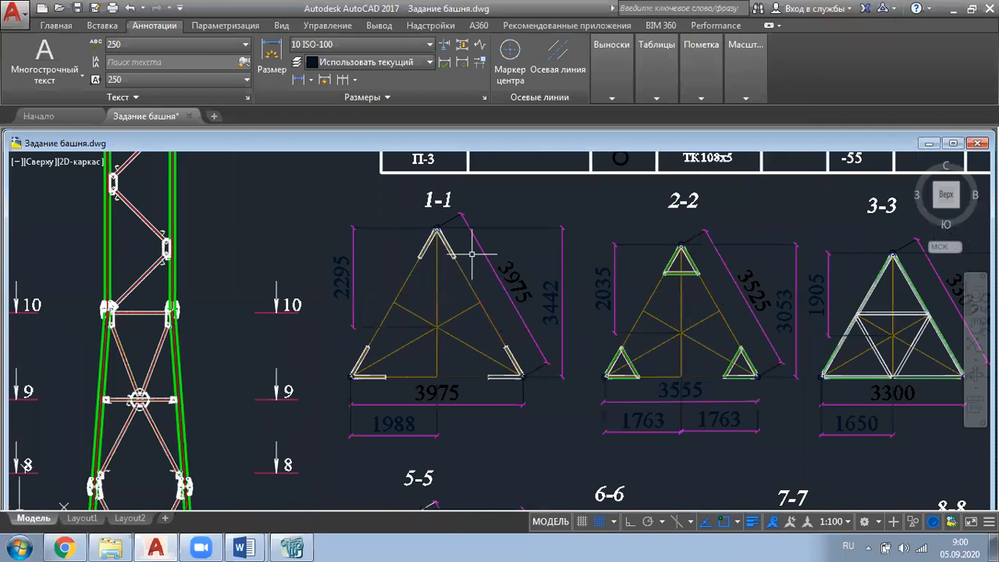
Examine the triangular cross-sections of the tower, comparing their dimensions and focusing on the geometry of section 1-1
{"action": "scroll", "coordinate": [553, 332], "scroll_direction": "down", "scroll_amount": 2}
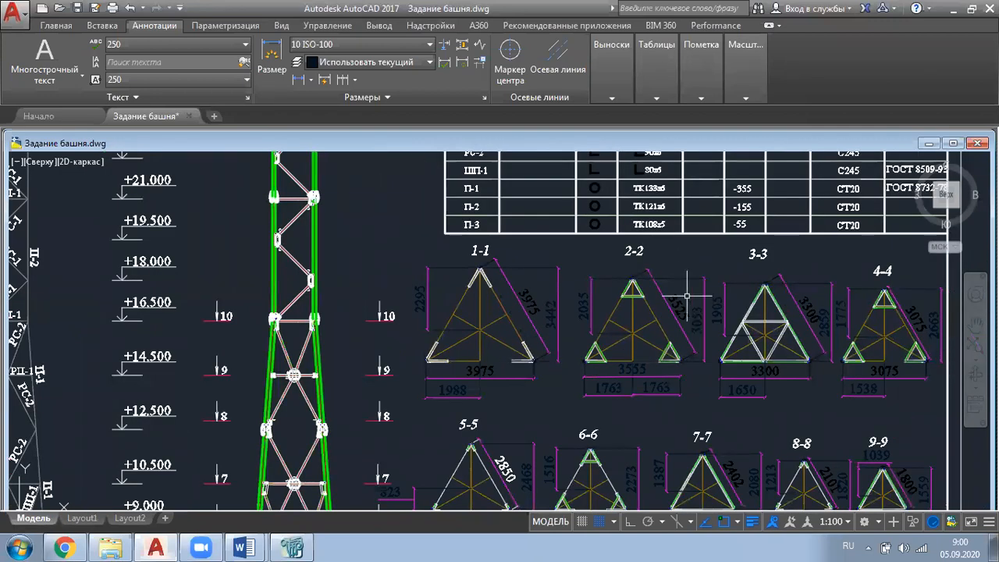
{"action": "scroll", "coordinate": [816, 356], "scroll_direction": "down", "scroll_amount": 2}
{"action": "middle_click_drag", "start_coordinate": [730, 353], "coordinate": [676, 333]}
{"action": "scroll", "coordinate": [676, 334], "scroll_direction": "up", "scroll_amount": 2}
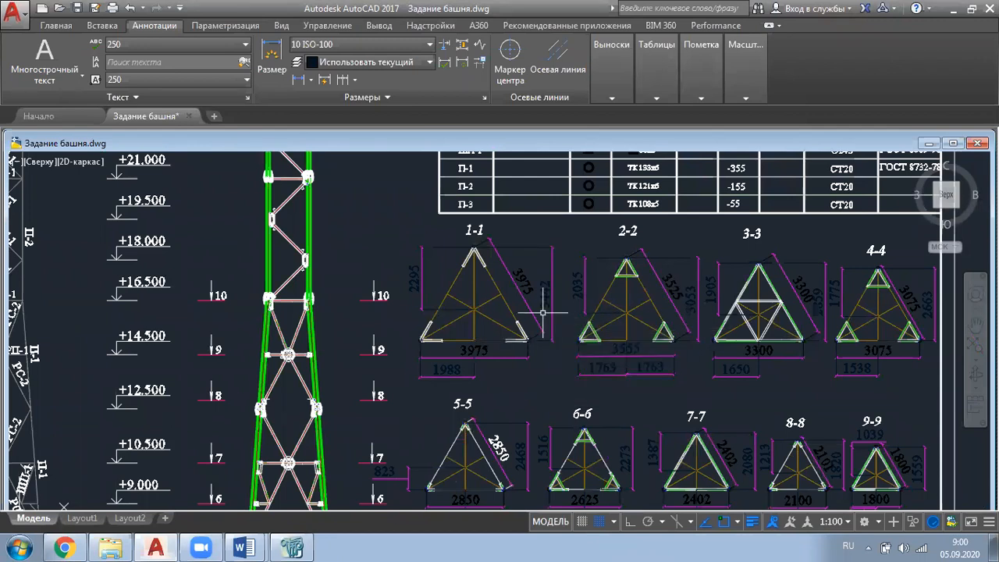
{"action": "scroll", "coordinate": [543, 312], "scroll_direction": "down", "scroll_amount": 2}
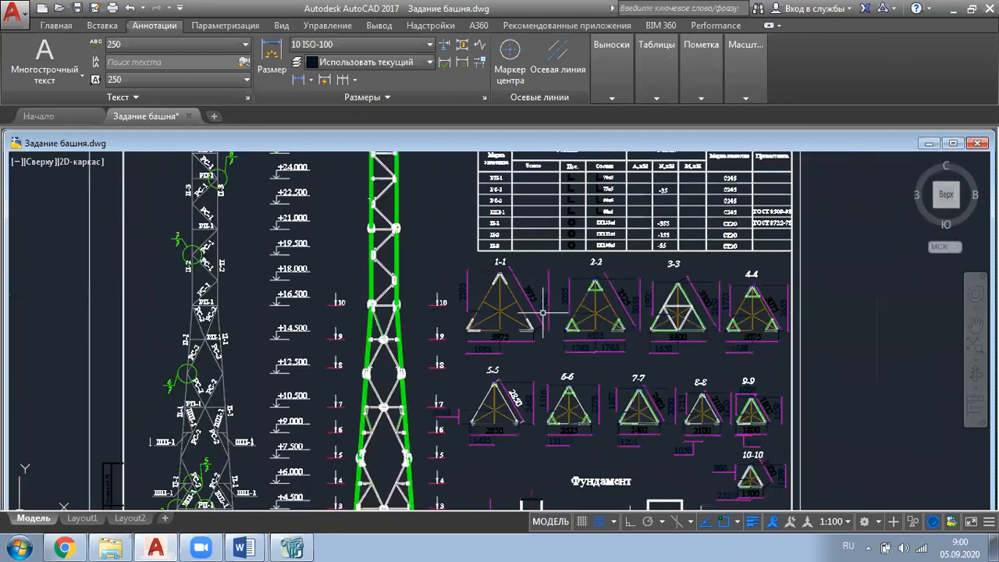
{"action": "scroll", "coordinate": [541, 308], "scroll_direction": "up", "scroll_amount": 2}
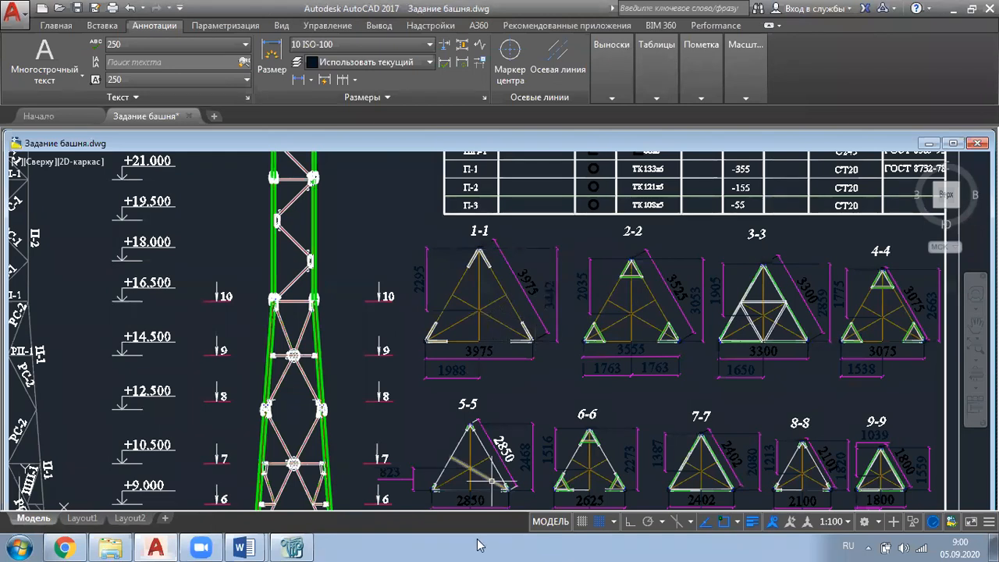
{"action": "middle_click_drag", "start_coordinate": [652, 390], "coordinate": [630, 365]}
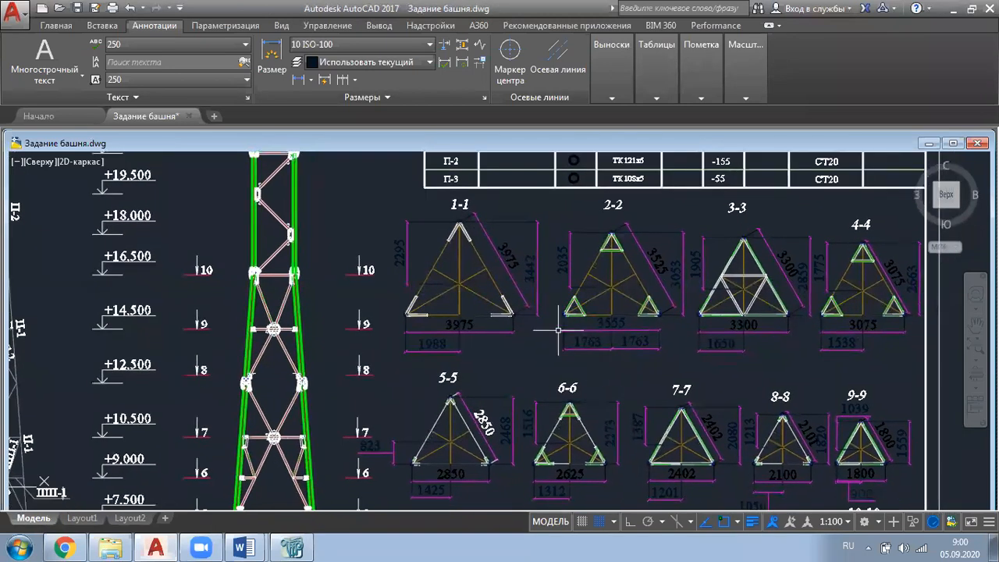
{"action": "scroll", "coordinate": [459, 285], "scroll_direction": "up", "scroll_amount": 2}
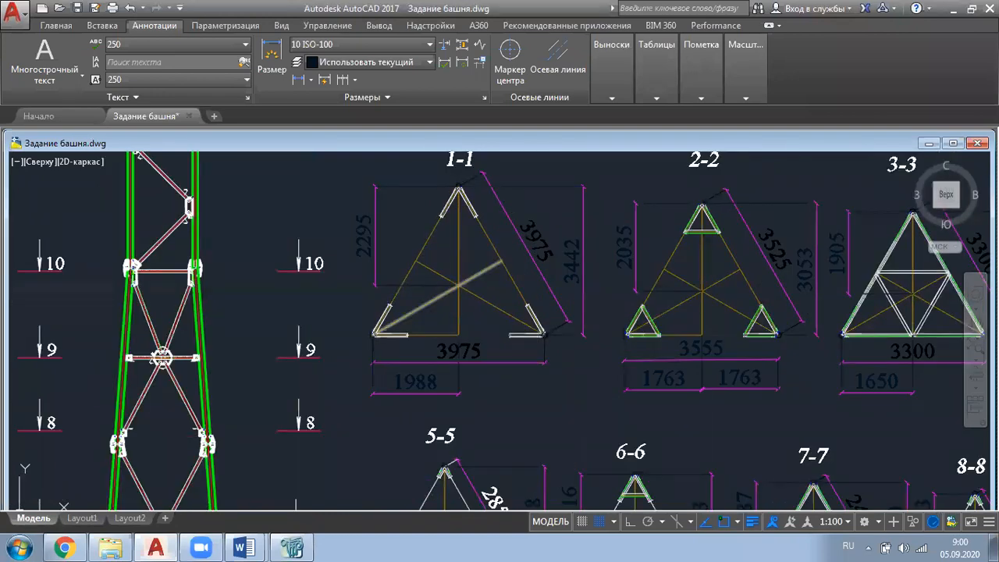
{"action": "scroll", "coordinate": [460, 288], "scroll_direction": "up", "scroll_amount": 2}
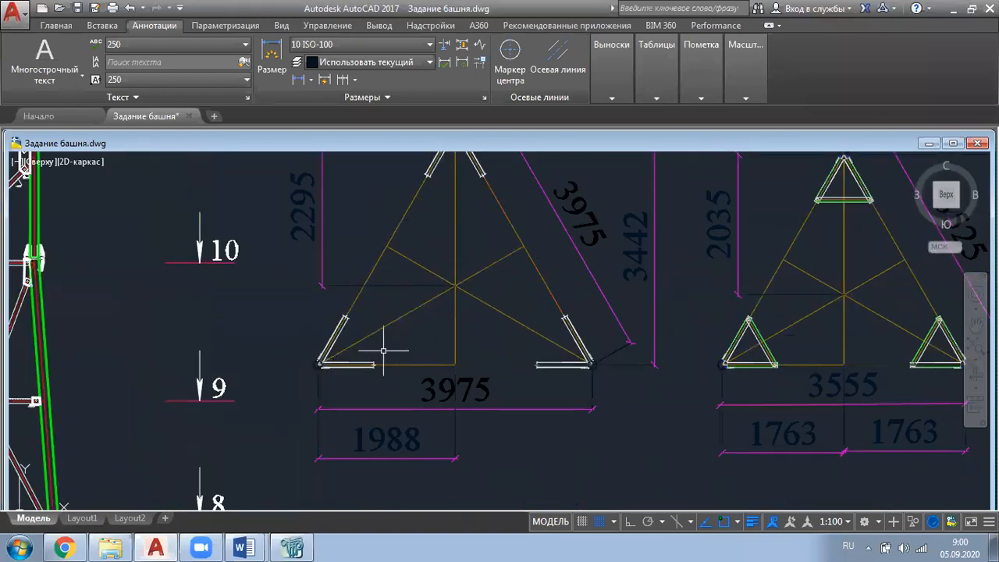
Switch to LIRA-SAPR, add a node by coordinates at X 0, Y 0, Z 0 and display the projection on the XOY plane
{"action": "key", "text": "alt+Tab"}
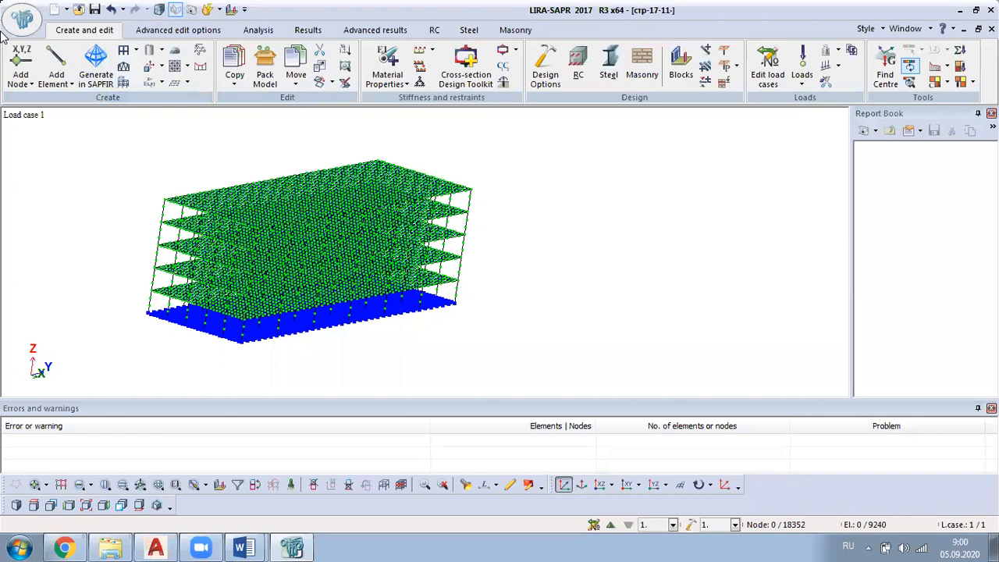
{"action": "left_click", "coordinate": [21, 70]}
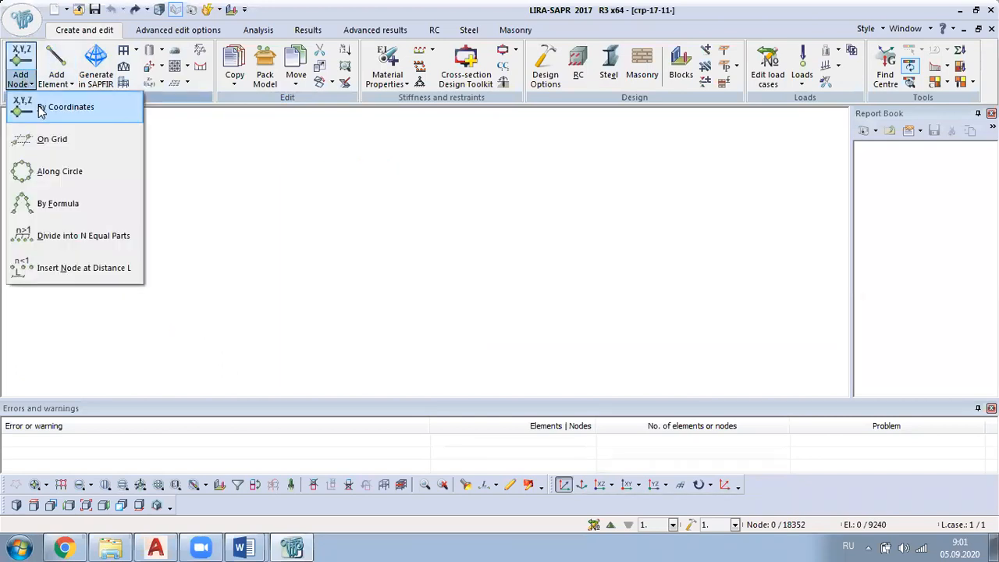
{"action": "left_click", "coordinate": [65, 107]}
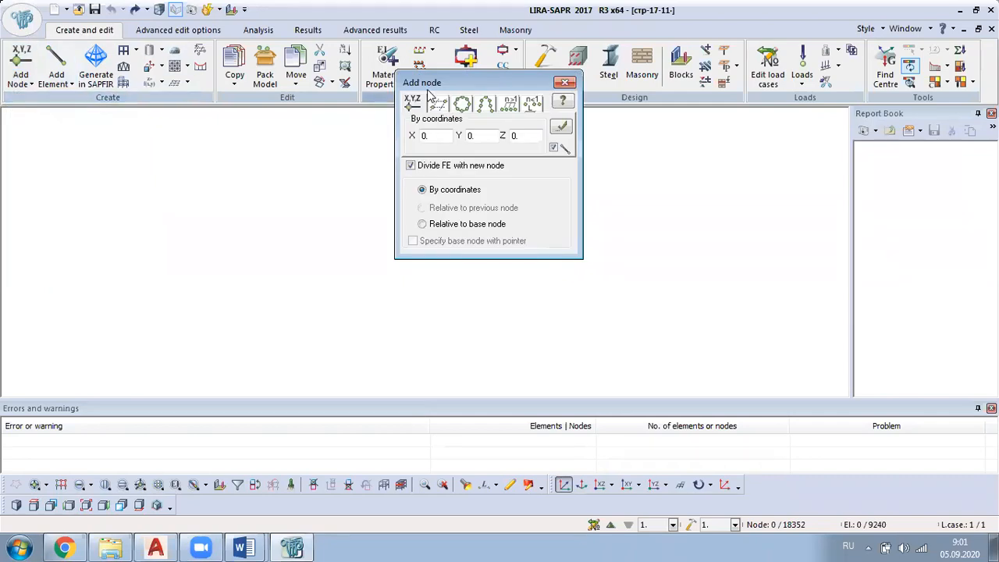
{"action": "left_click_drag", "start_coordinate": [469, 94], "coordinate": [467, 159]}
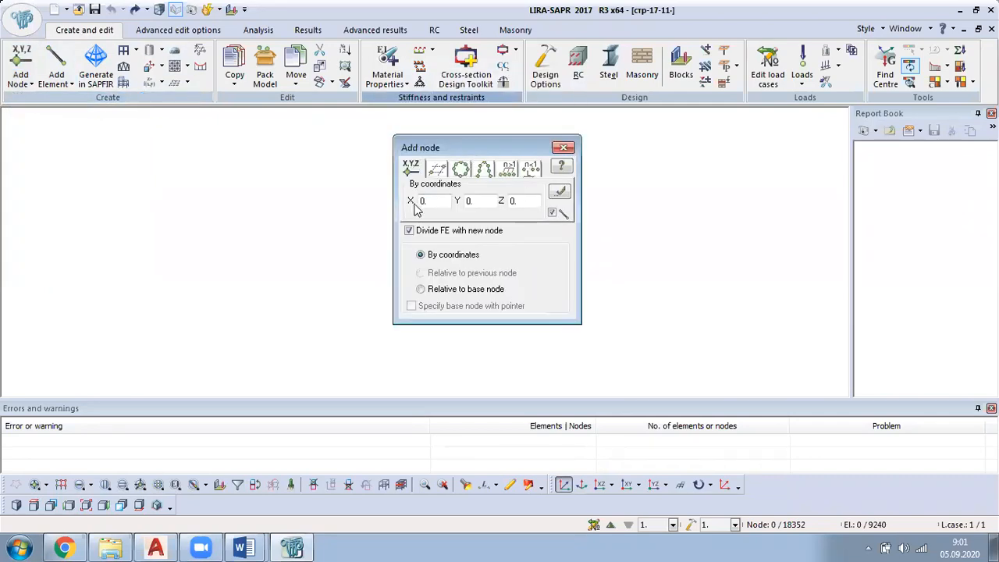
{"action": "left_click", "coordinate": [559, 192]}
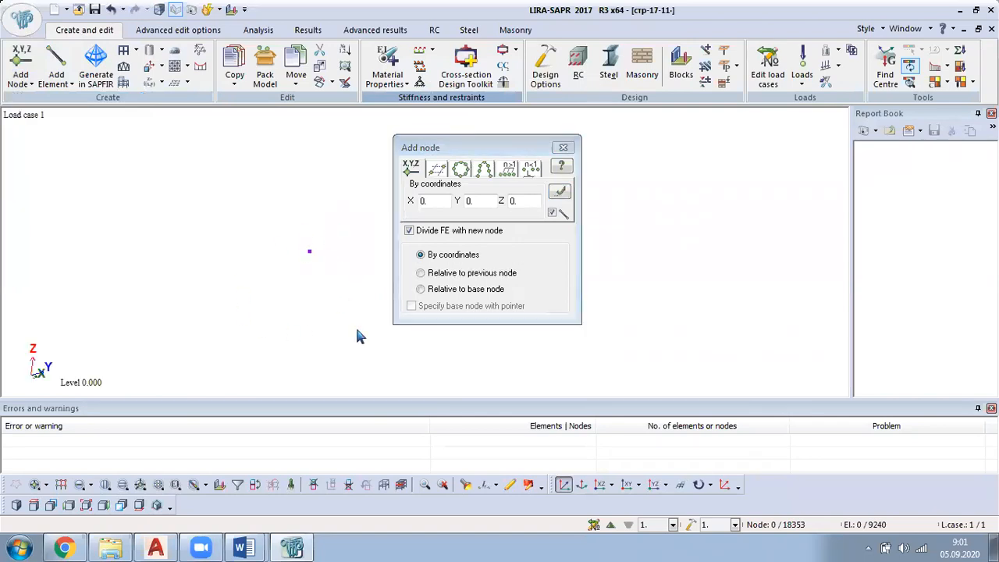
{"action": "left_click", "coordinate": [625, 487]}
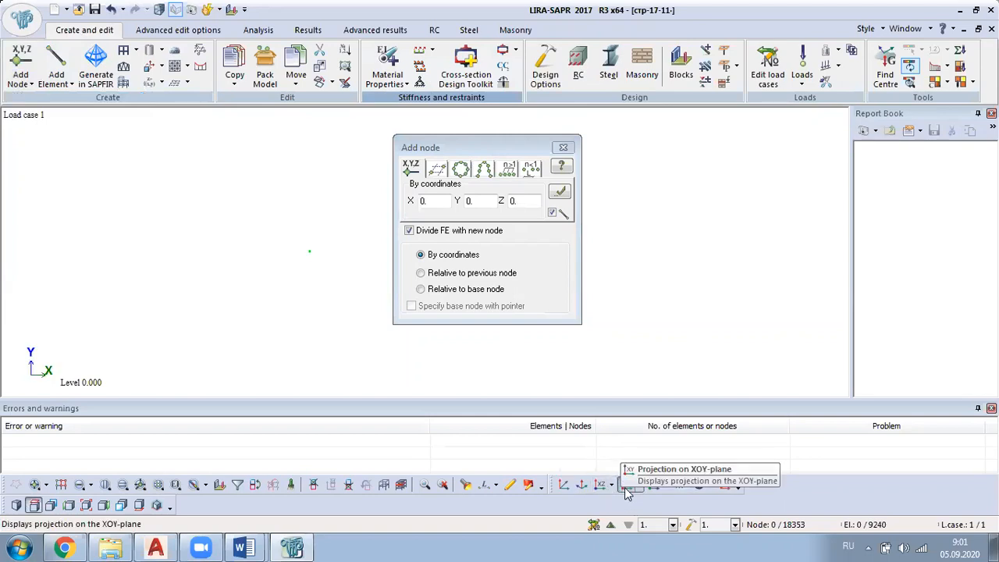
{"action": "left_click_drag", "start_coordinate": [537, 153], "coordinate": [619, 164]}
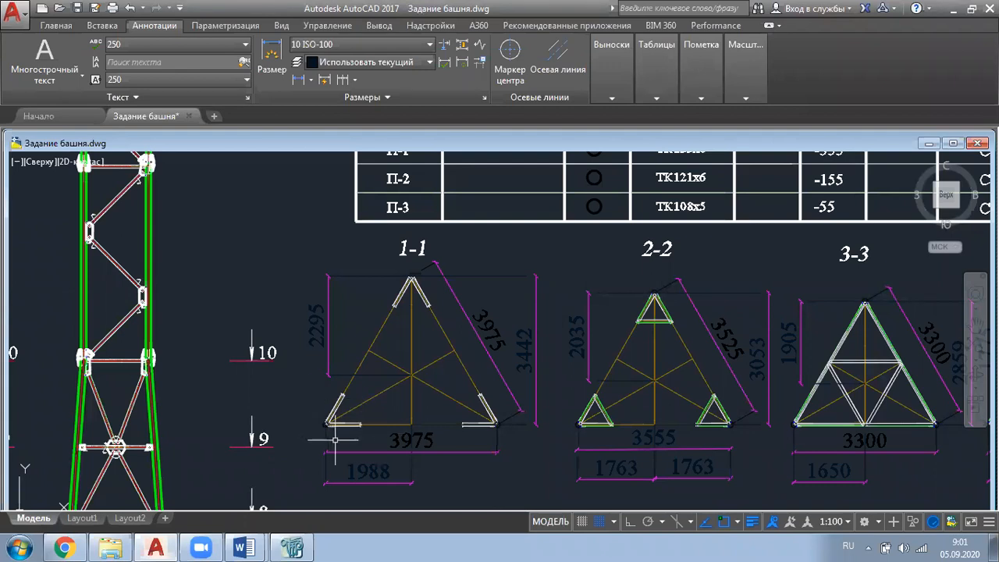
Switch to AutoCAD and read the half-width and height dimensions of section 1-1 for the first leg's coordinates
{"action": "middle_click_drag", "start_coordinate": [344, 435], "coordinate": [351, 409]}
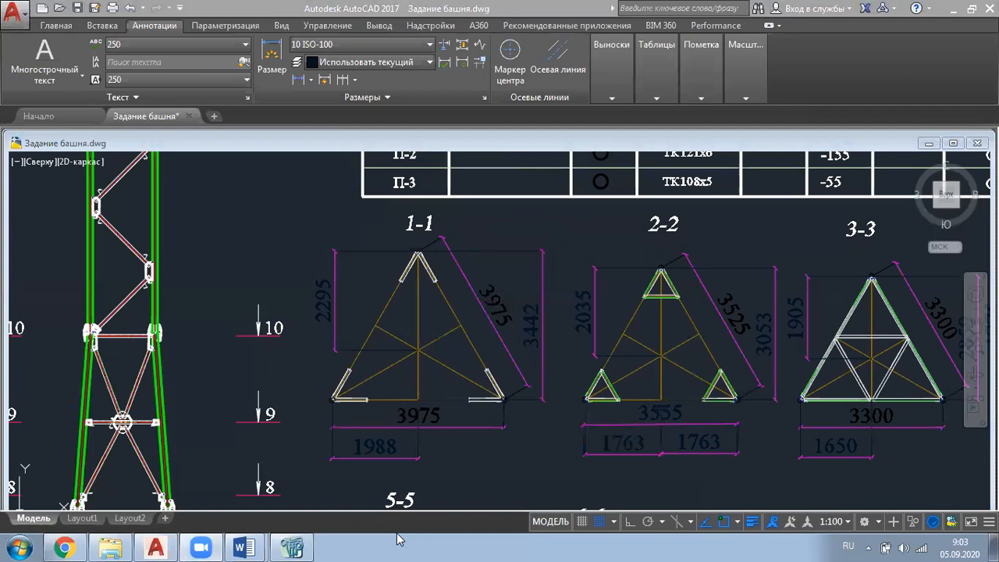
{"action": "left_click", "coordinate": [156, 546]}
{"action": "left_click", "coordinate": [158, 547]}
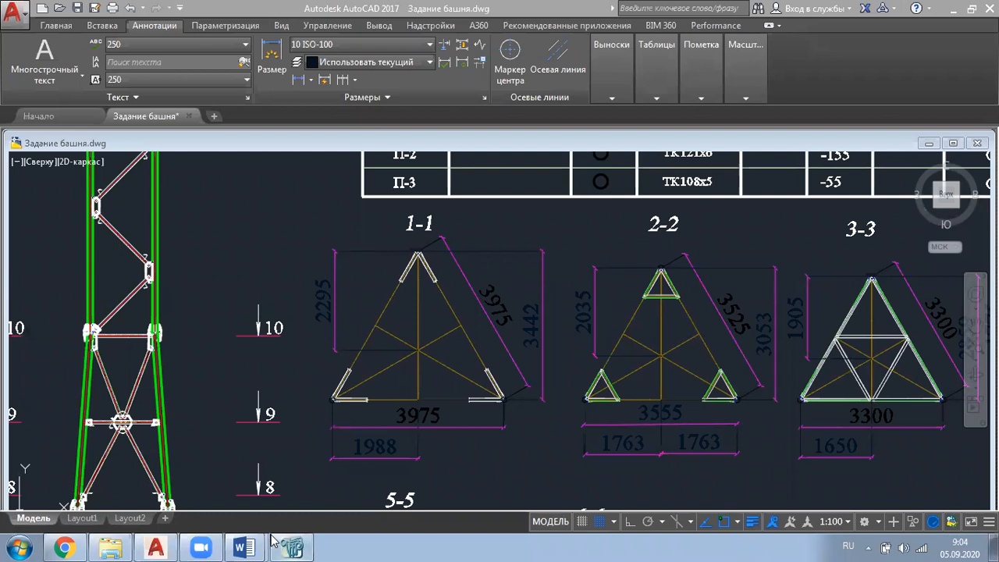
Switch to LIRA-SAPR and add a node at X -1.988, Y -1.147, Z 0
{"action": "mouse_move", "coordinate": [295, 548]}
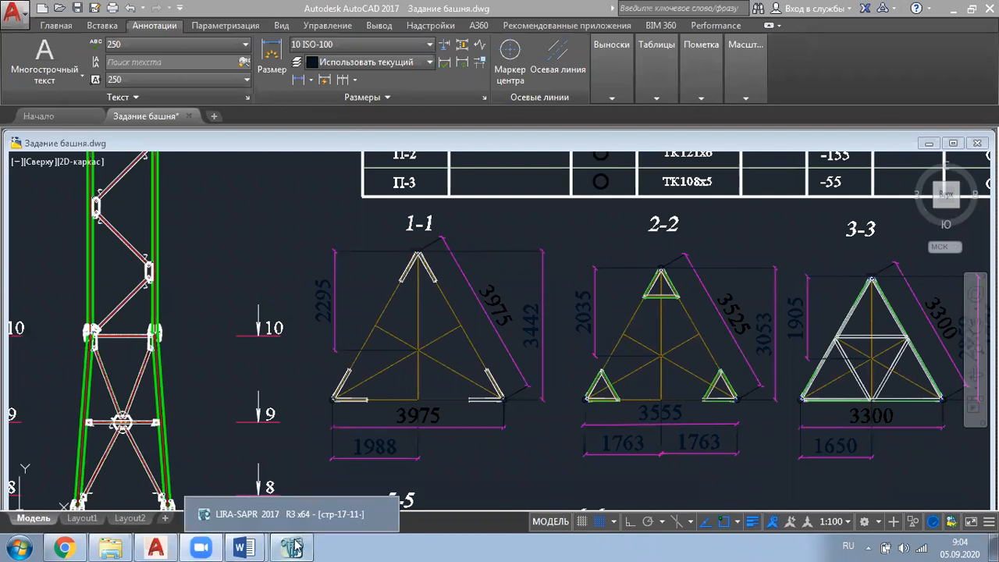
{"action": "left_click", "coordinate": [294, 548]}
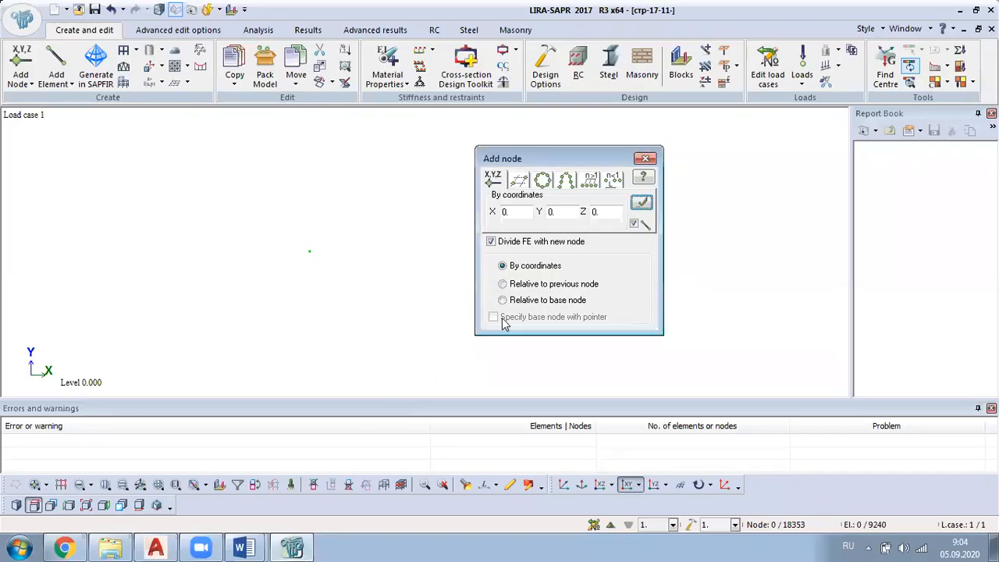
{"action": "double_click", "coordinate": [558, 213]}
{"action": "type", "text": "-1.147"}
{"action": "left_click_drag", "start_coordinate": [525, 210], "coordinate": [488, 216]}
{"action": "type", "text": "-"}
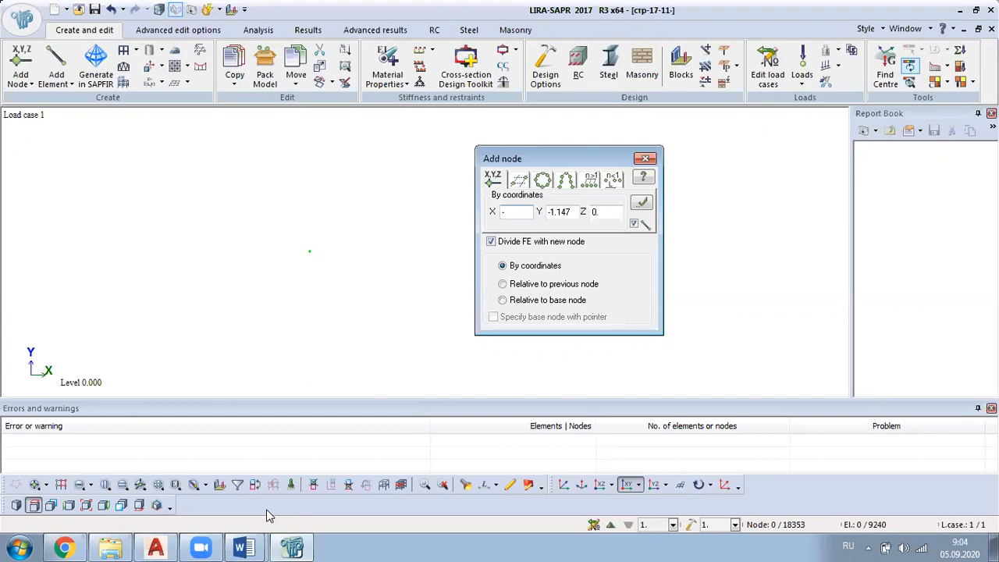
{"action": "left_click", "coordinate": [150, 546]}
{"action": "left_click", "coordinate": [150, 547]}
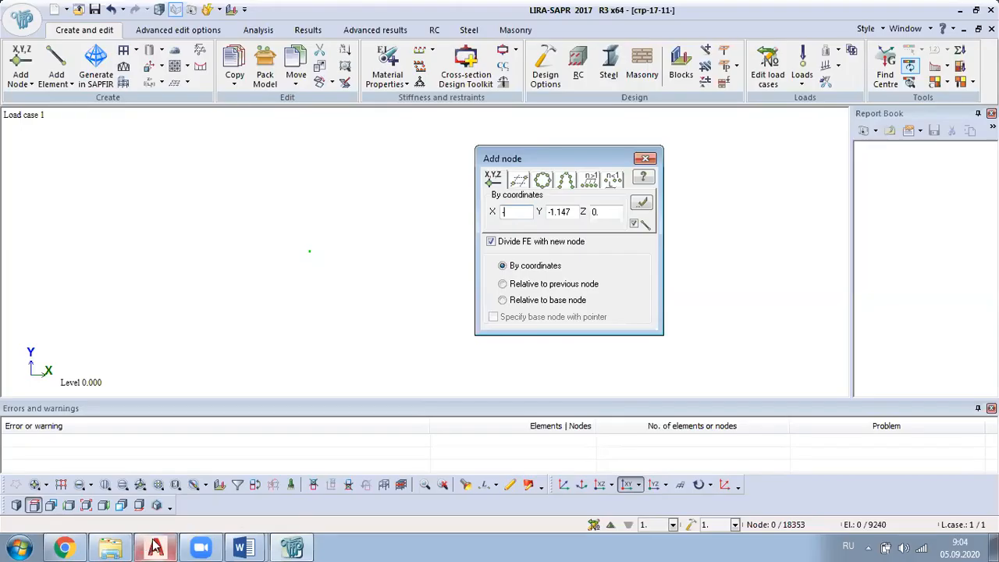
{"action": "type", "text": "1.988"}
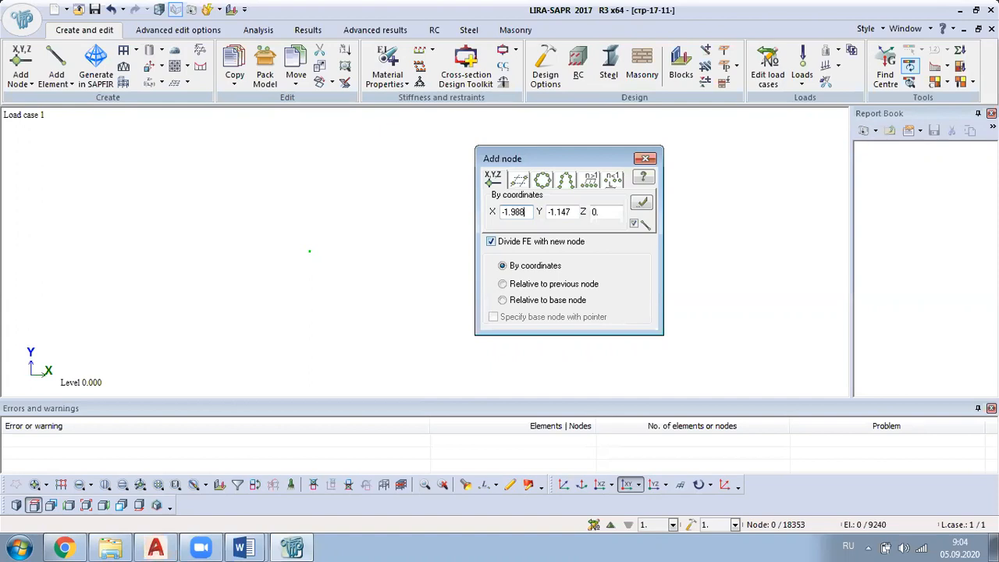
{"action": "left_click", "coordinate": [642, 205]}
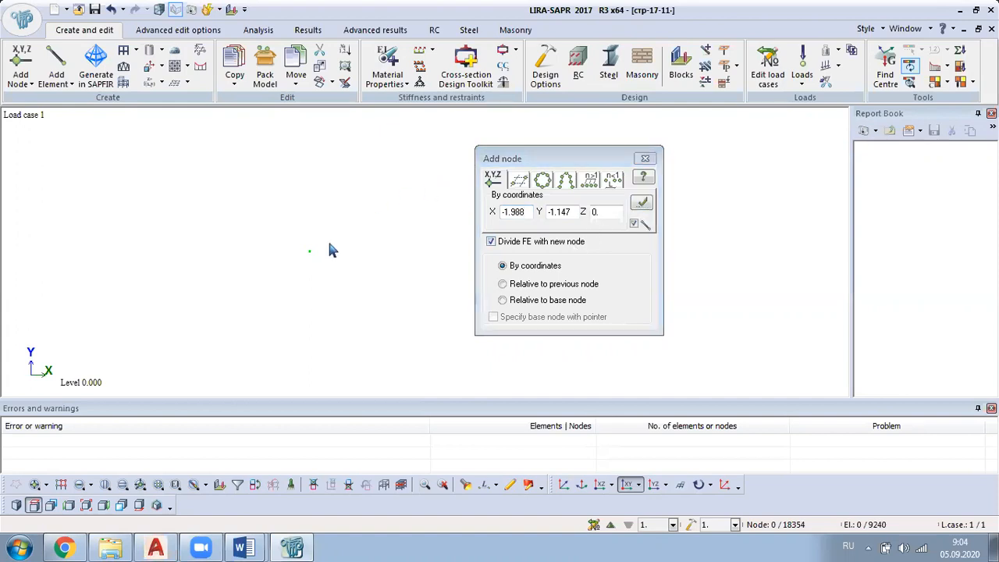
{"action": "middle_click_drag", "start_coordinate": [306, 279], "coordinate": [268, 212]}
Bring up the AutoCAD drawing and examine the position of the second base corner of section 1-1
{"action": "left_click", "coordinate": [960, 11]}
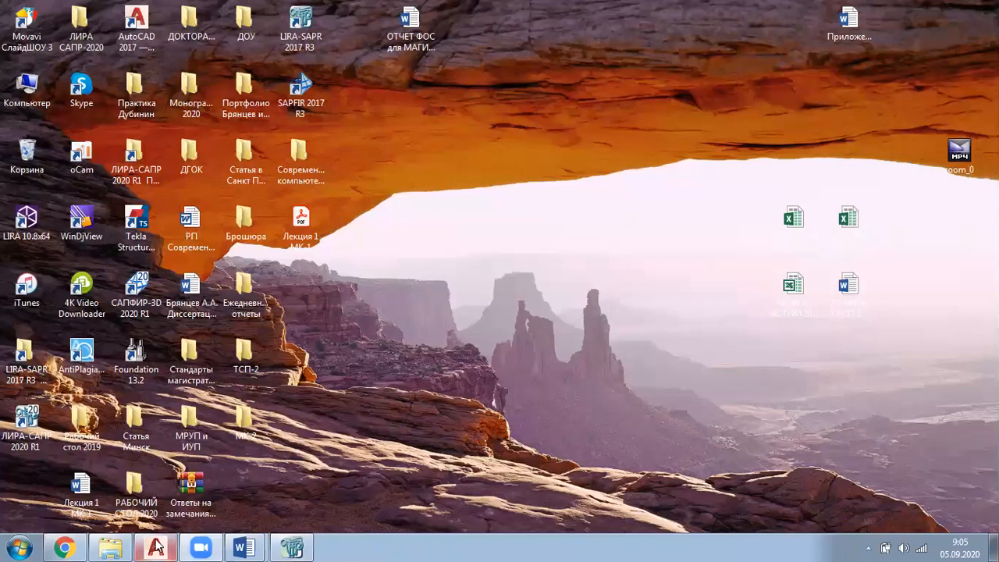
{"action": "left_click", "coordinate": [156, 547]}
{"action": "right_click", "coordinate": [157, 547]}
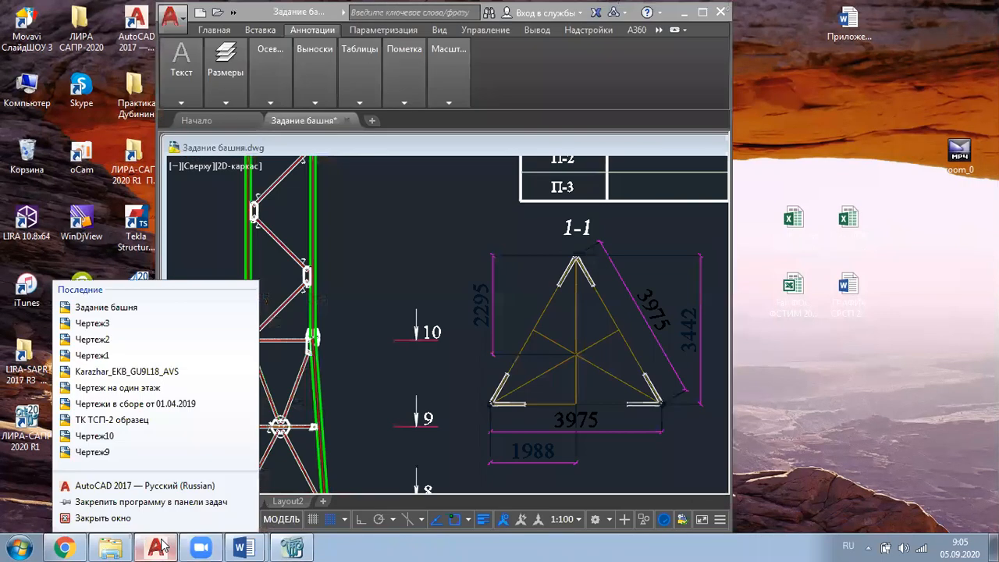
{"action": "left_click", "coordinate": [706, 16]}
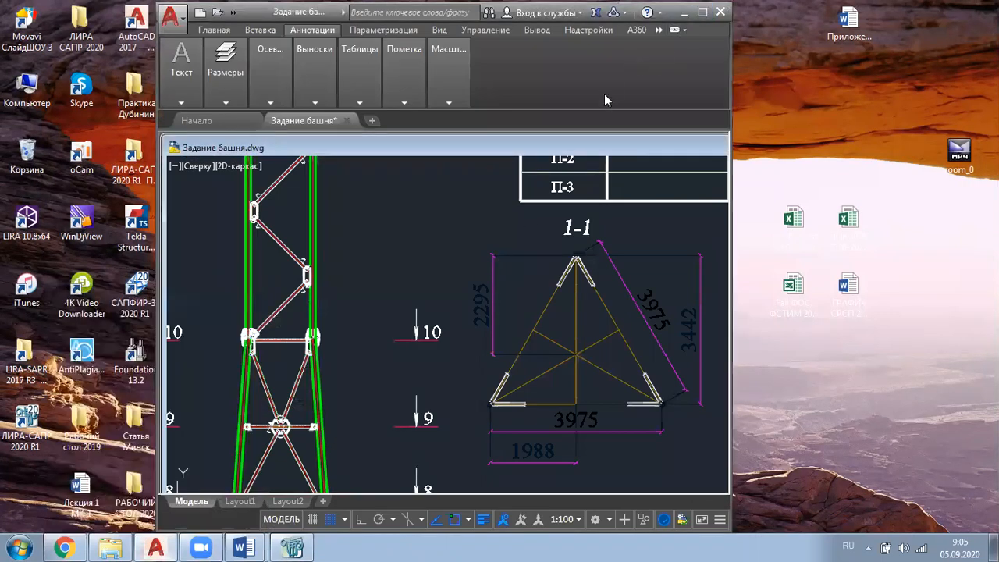
{"action": "middle_click_drag", "start_coordinate": [585, 370], "coordinate": [505, 350]}
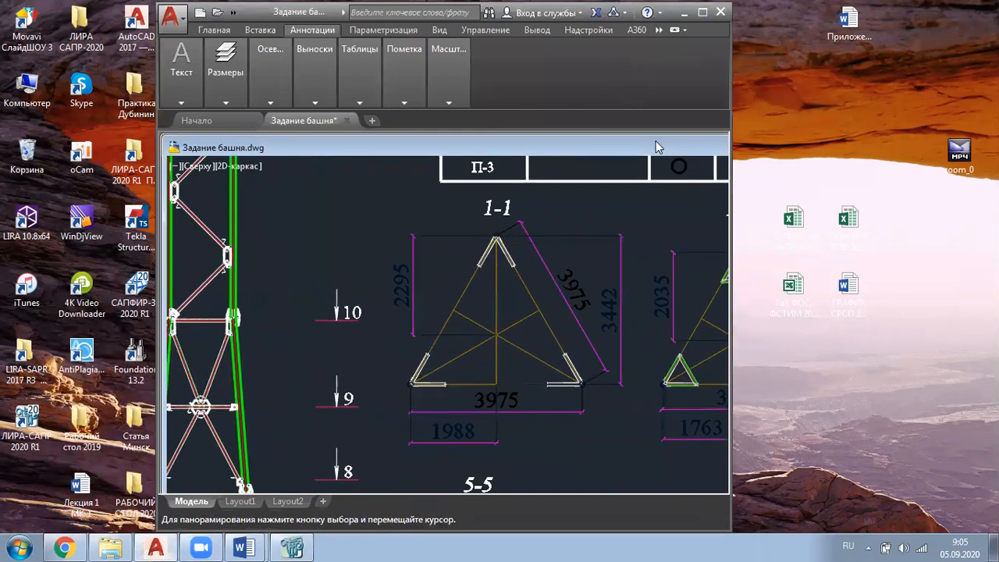
{"action": "left_click", "coordinate": [703, 12]}
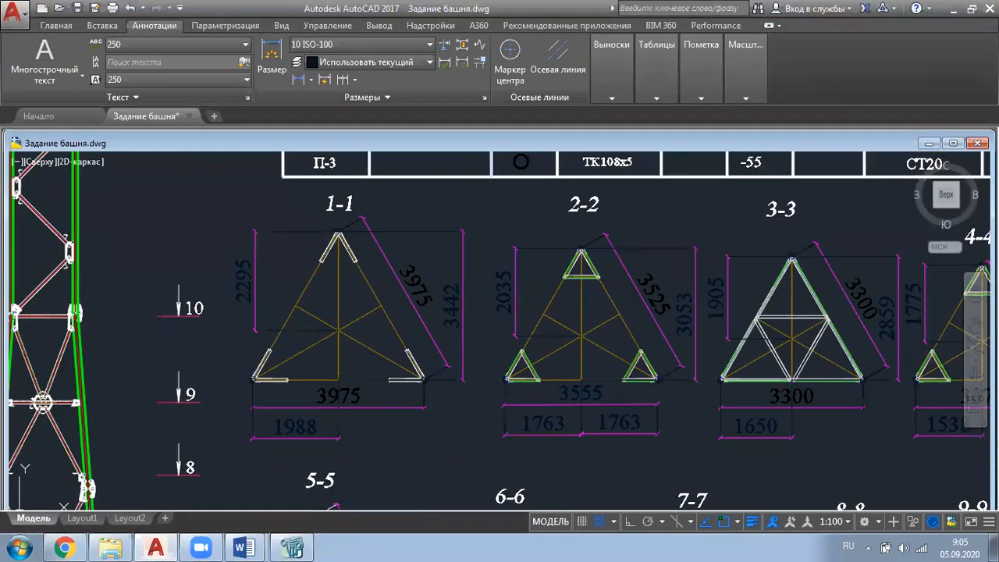
{"action": "scroll", "coordinate": [357, 353], "scroll_direction": "up", "scroll_amount": 2}
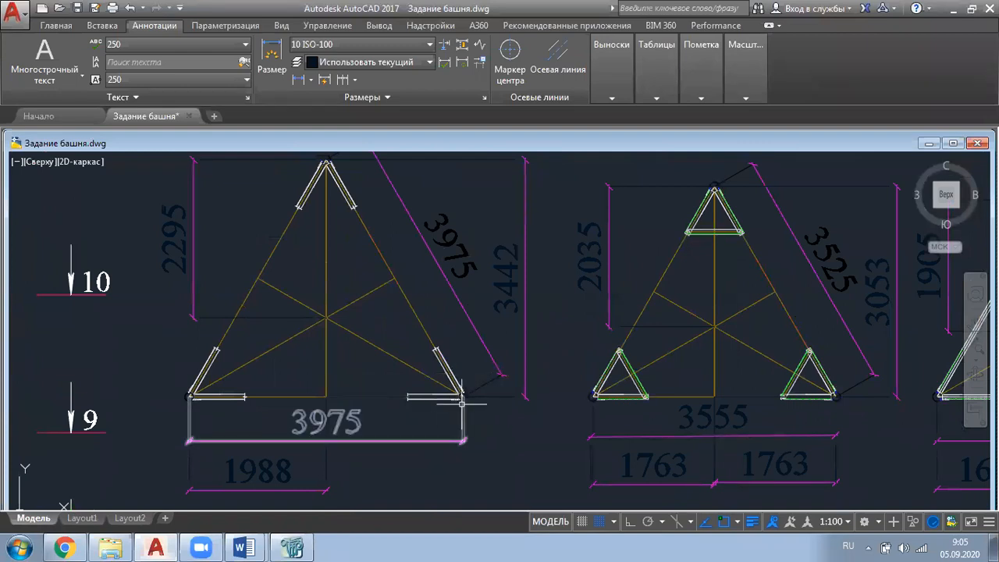
{"action": "middle_click_drag", "start_coordinate": [473, 395], "coordinate": [487, 385]}
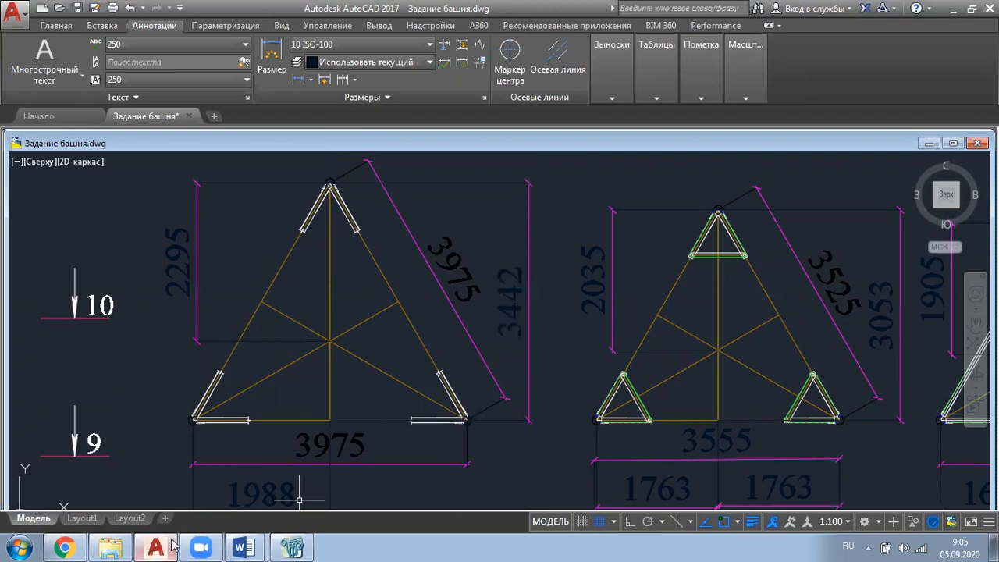
Switch to LIRA-SAPR and add a node at X 1.988, Y -1.147, Z 0
{"action": "mouse_move", "coordinate": [240, 547]}
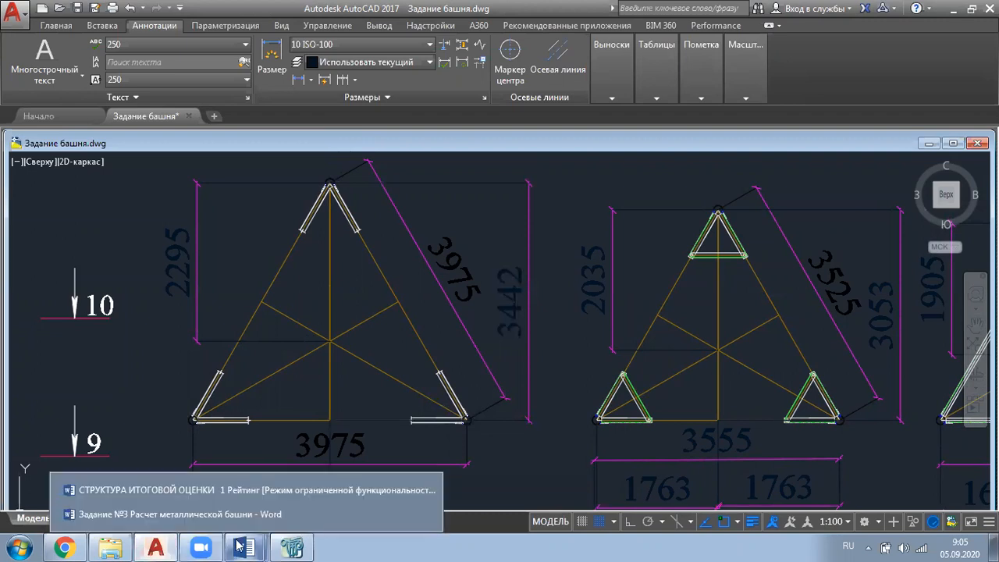
{"action": "left_click", "coordinate": [301, 540]}
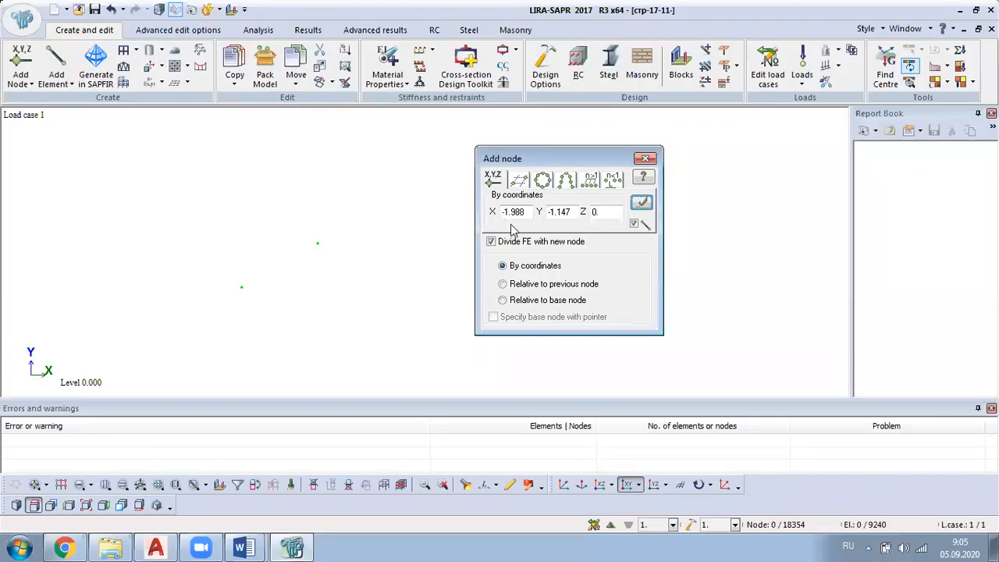
{"action": "key", "text": "Delete"}
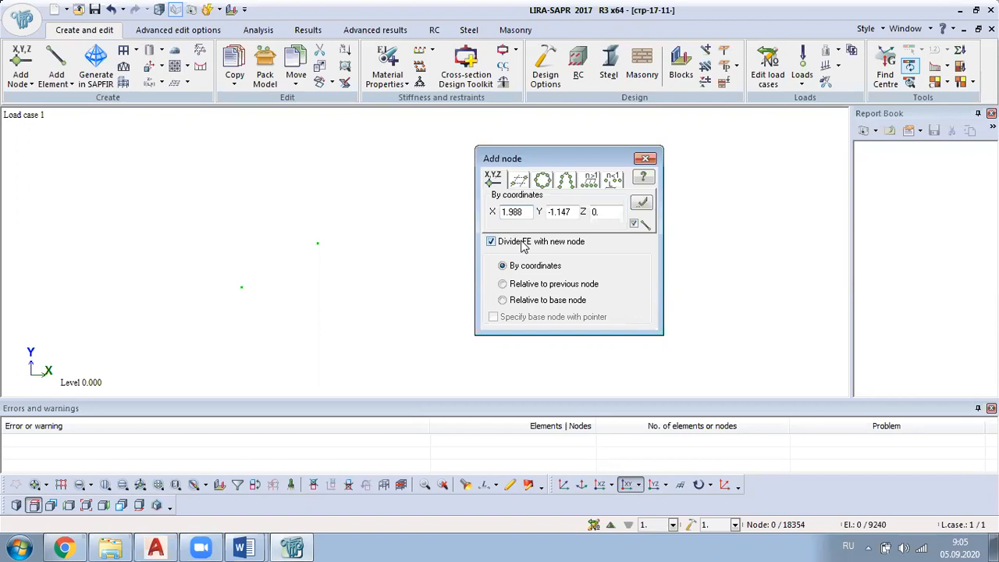
{"action": "left_click", "coordinate": [634, 203]}
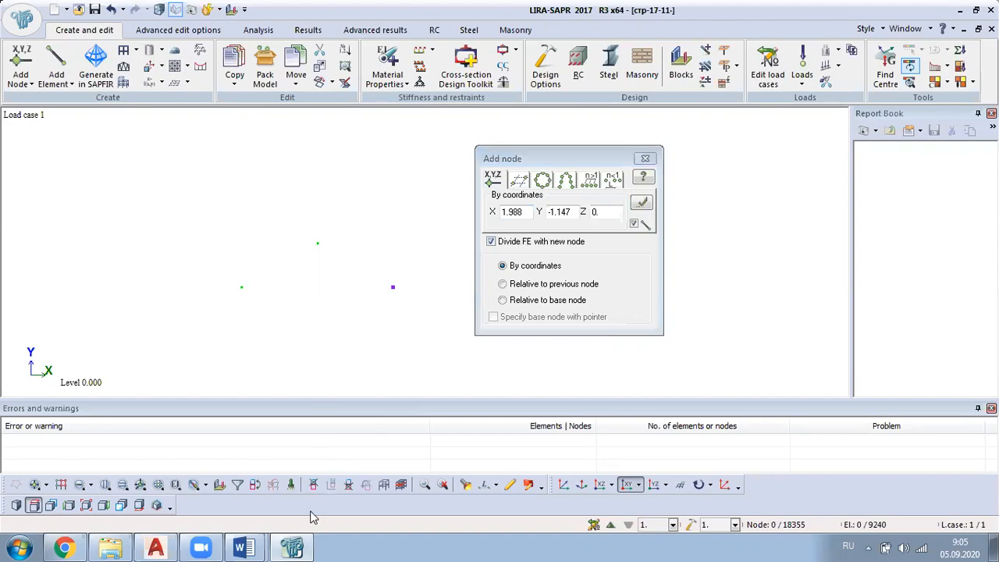
Read the apex position of section 1-1 in the AutoCAD drawing and add a LIRA-SAPR node at X 0, Y 2.295, Z 0
{"action": "left_click", "coordinate": [157, 548]}
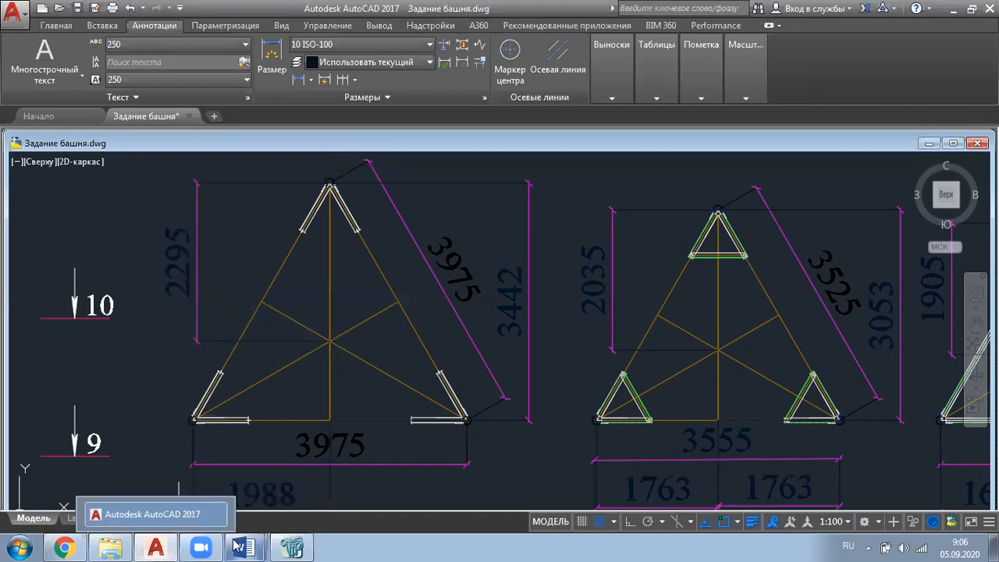
{"action": "mouse_move", "coordinate": [299, 547]}
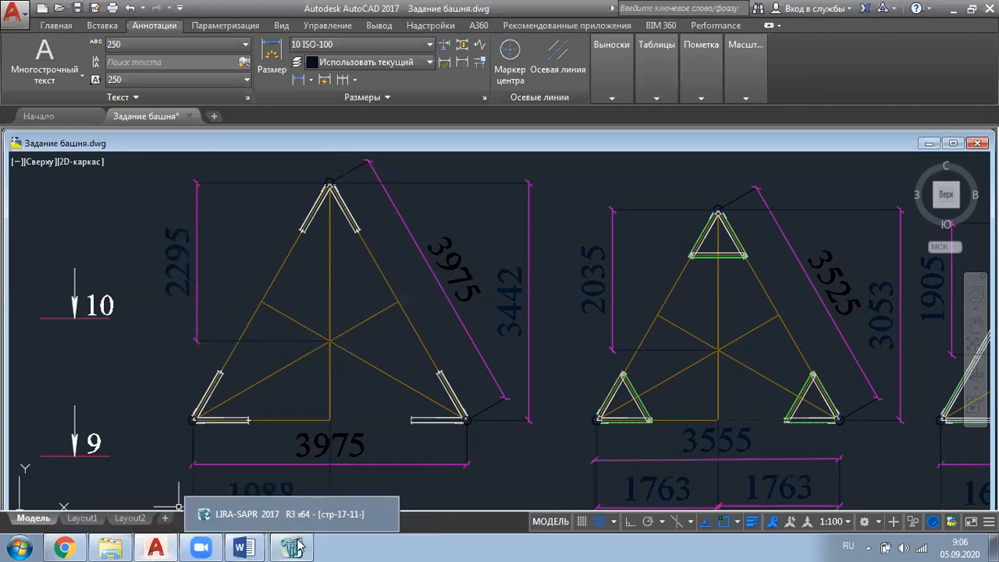
{"action": "left_click", "coordinate": [311, 514]}
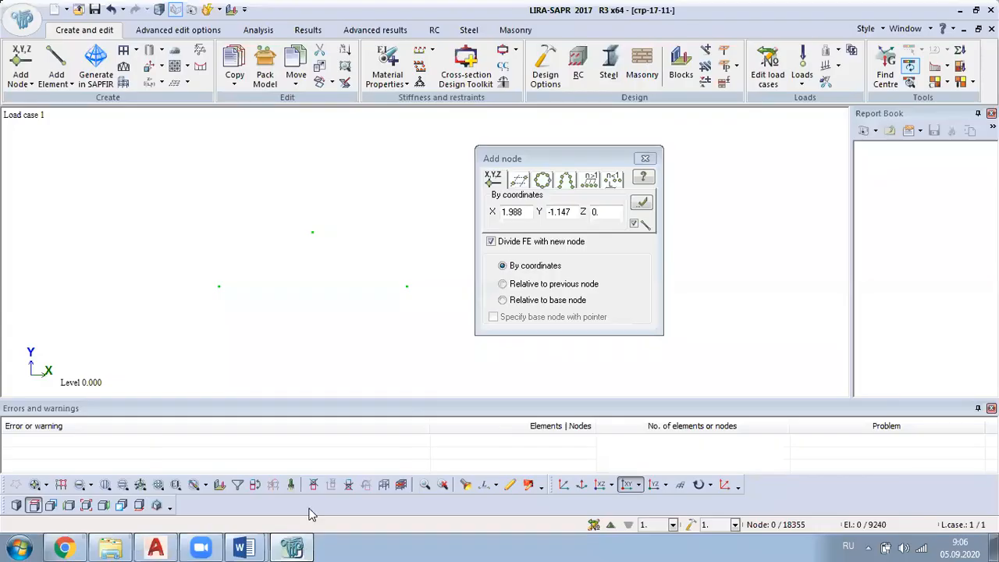
{"action": "left_click", "coordinate": [571, 212]}
{"action": "key", "text": "BackSpace"}
{"action": "key", "text": "BackSpace"}
{"action": "key", "text": "BackSpace"}
{"action": "key", "text": "BackSpace"}
{"action": "key", "text": "BackSpace"}
{"action": "key", "text": "BackSpace"}
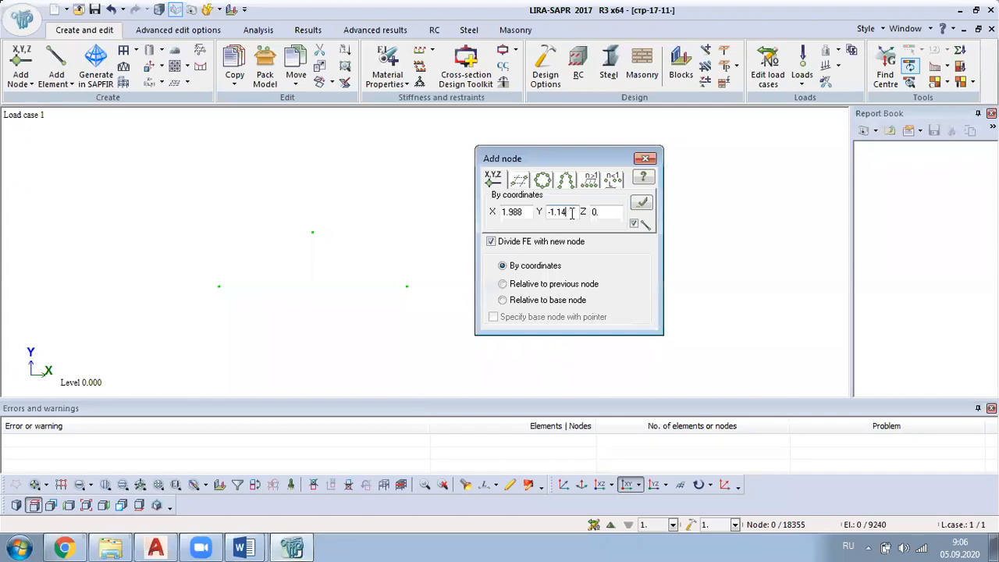
{"action": "type", "text": "2.295"}
{"action": "key", "text": "shift+Tab"}
{"action": "type", "text": "0"}
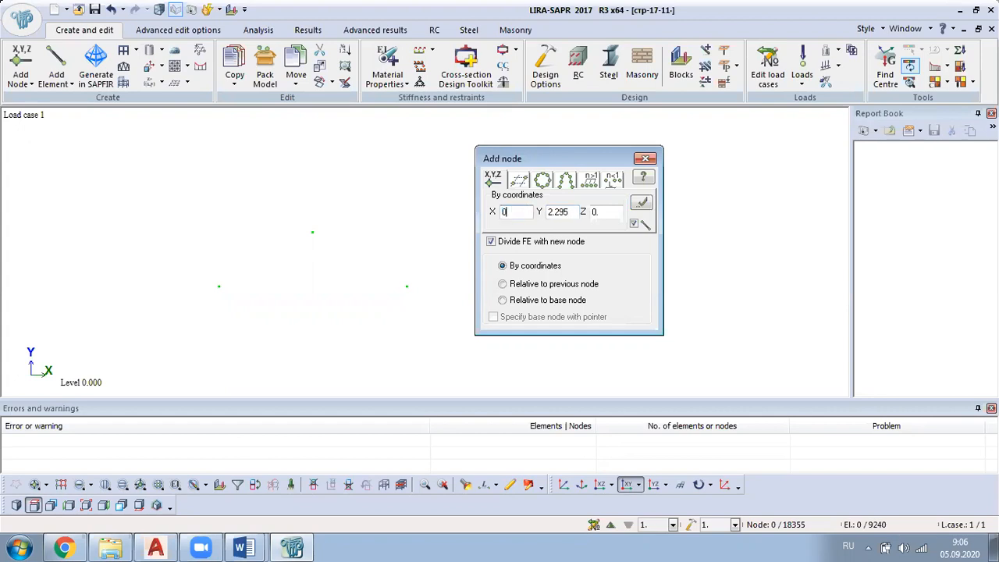
{"action": "left_click", "coordinate": [642, 204]}
{"action": "left_click", "coordinate": [645, 159]}
{"action": "scroll", "coordinate": [342, 310], "scroll_direction": "down", "scroll_amount": 1}
{"action": "middle_click_drag", "start_coordinate": [326, 336], "coordinate": [418, 324]}
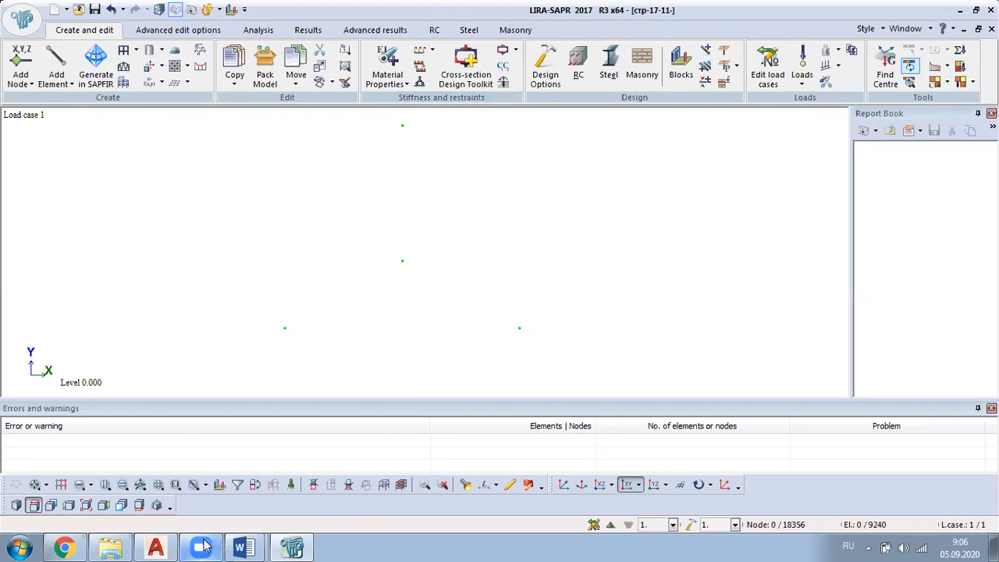
Switch to AutoCAD and examine the triangular cross-sections 1-1 to 10-10 and their dimensions beside the tower elevation
{"action": "left_click", "coordinate": [158, 547]}
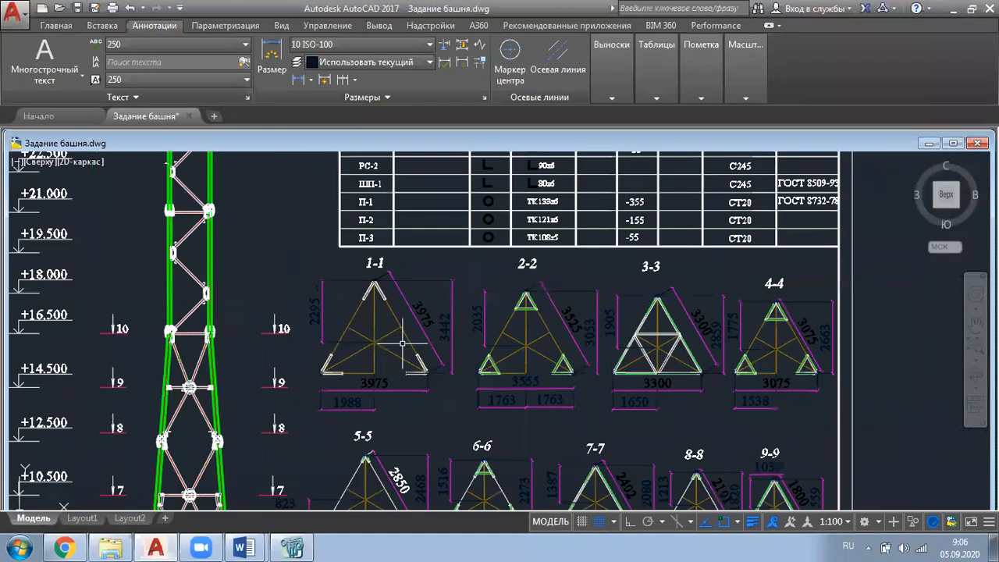
{"action": "scroll", "coordinate": [403, 343], "scroll_direction": "down", "scroll_amount": 2}
{"action": "middle_click_drag", "start_coordinate": [693, 432], "coordinate": [665, 401]}
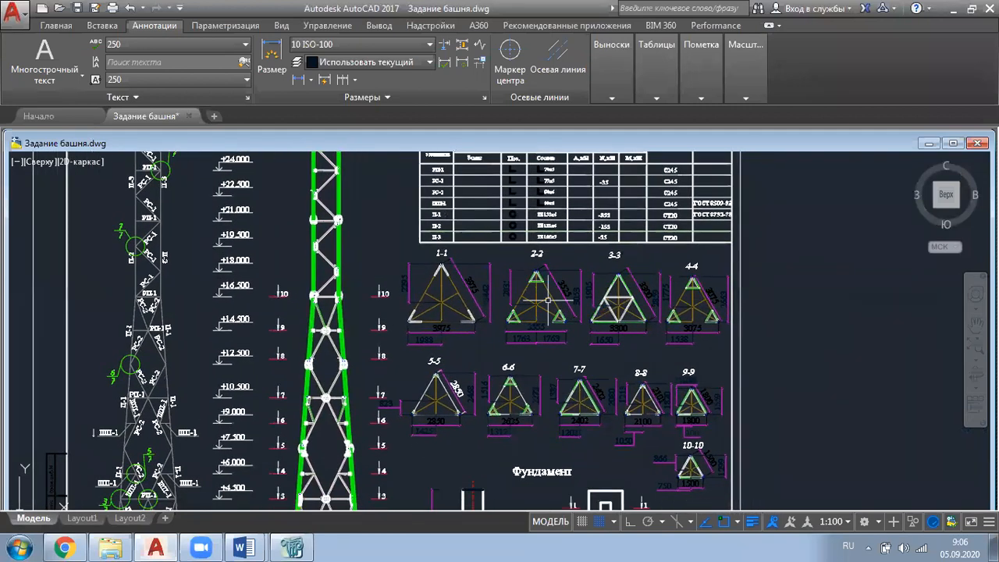
{"action": "scroll", "coordinate": [549, 288], "scroll_direction": "up", "scroll_amount": 4}
{"action": "scroll", "coordinate": [549, 287], "scroll_direction": "up", "scroll_amount": 2}
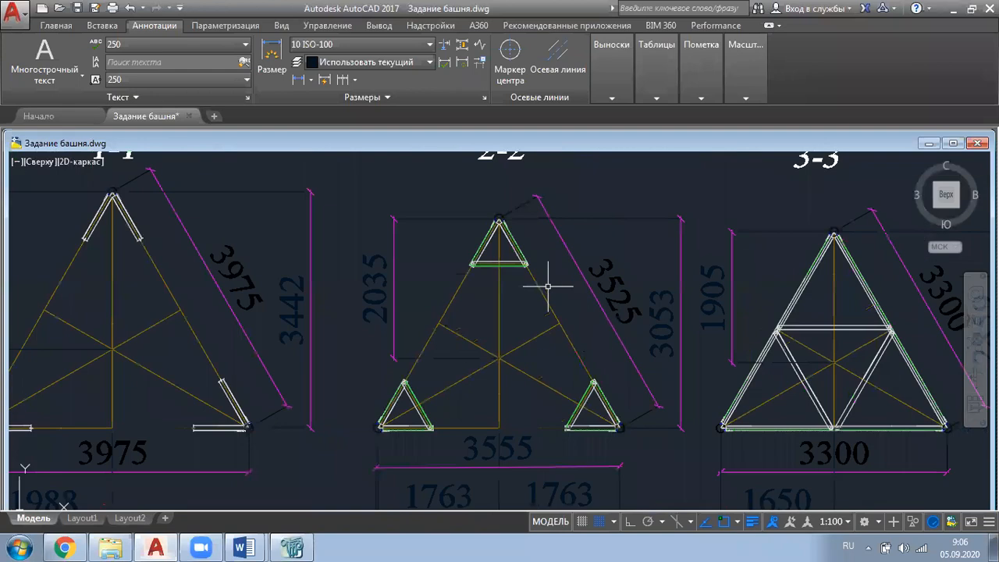
{"action": "scroll", "coordinate": [549, 287], "scroll_direction": "down", "scroll_amount": 7}
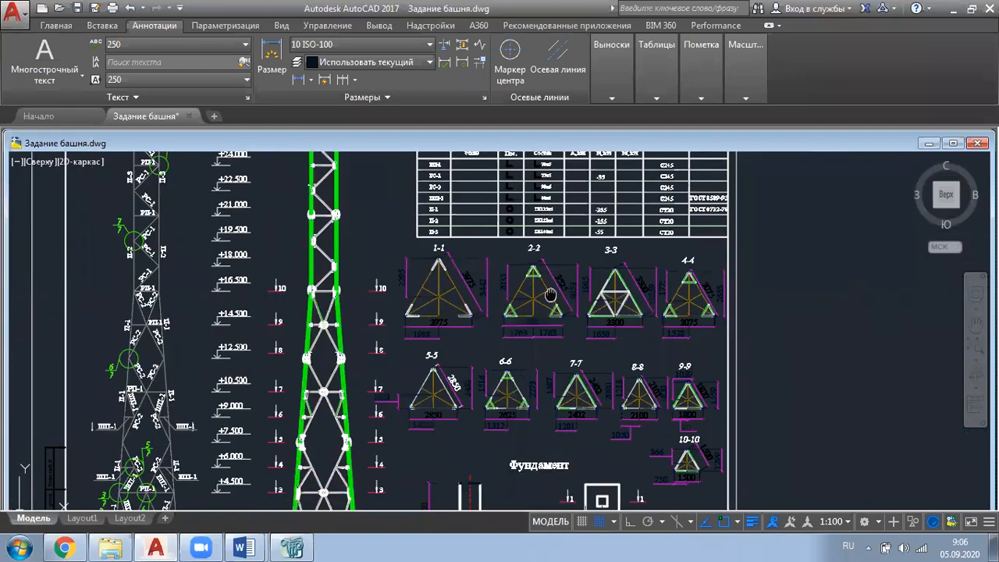
{"action": "middle_click_drag", "start_coordinate": [550, 294], "coordinate": [539, 275]}
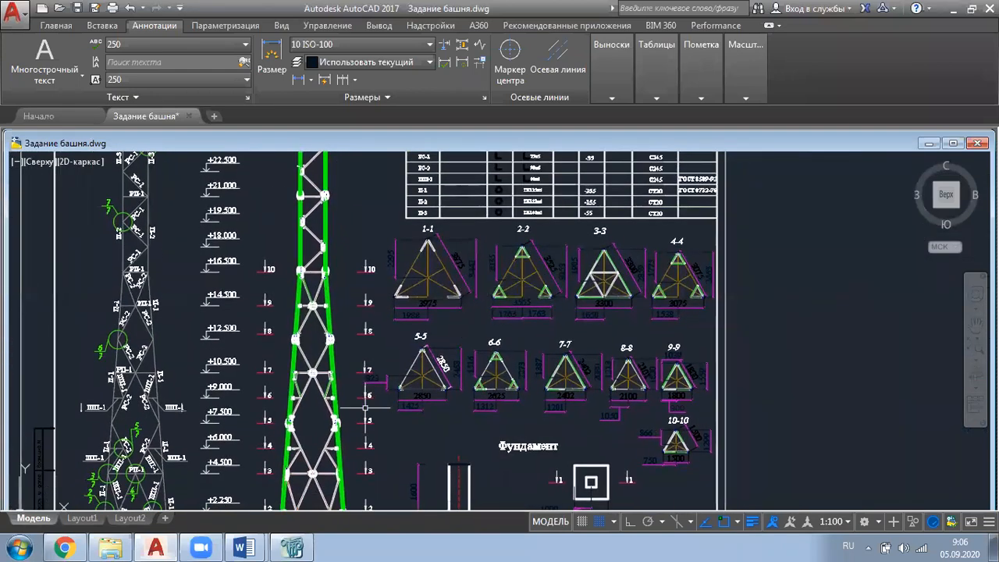
{"action": "middle_click_drag", "start_coordinate": [383, 394], "coordinate": [385, 420]}
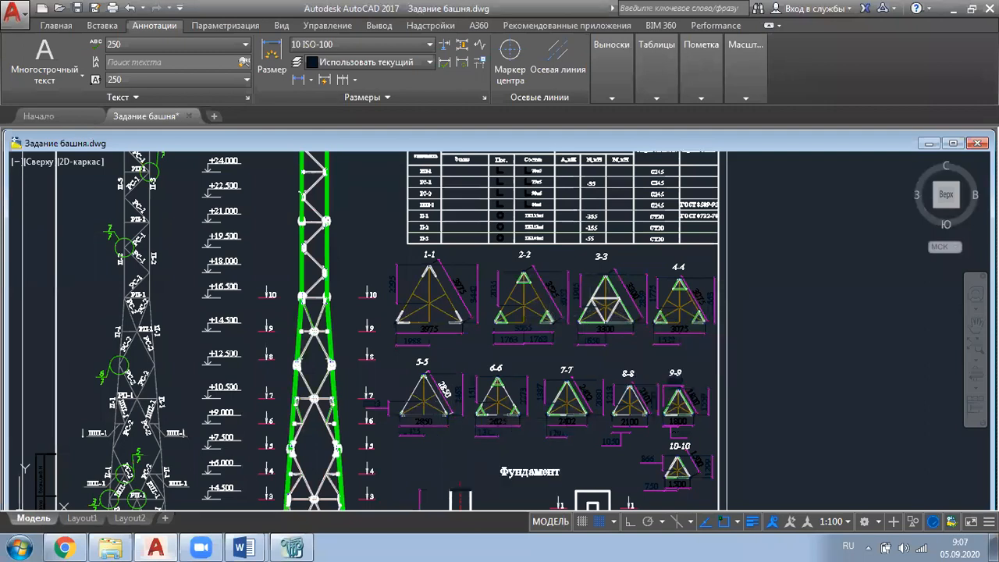
{"action": "scroll", "coordinate": [551, 319], "scroll_direction": "up", "scroll_amount": 2}
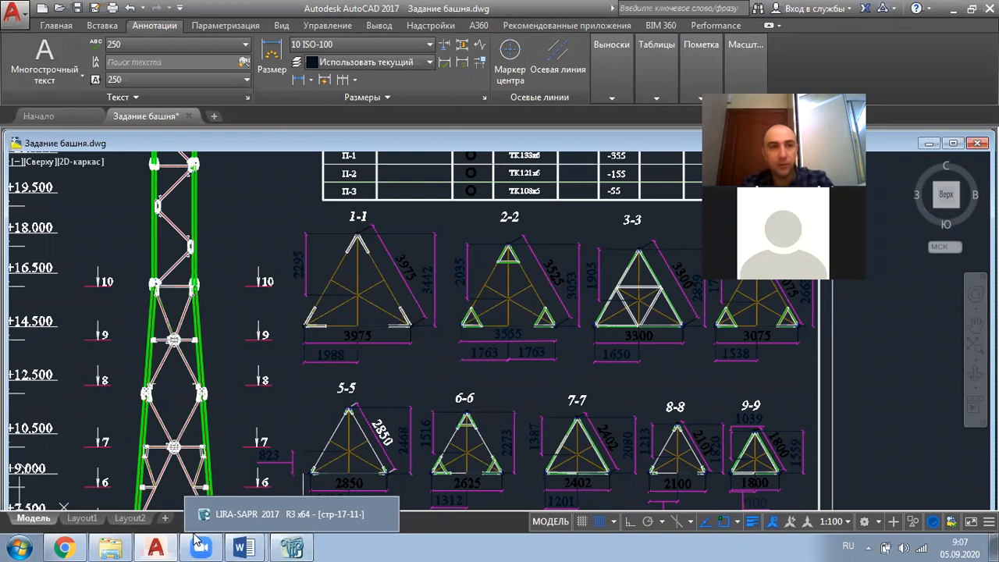
{"action": "left_click", "coordinate": [958, 14]}
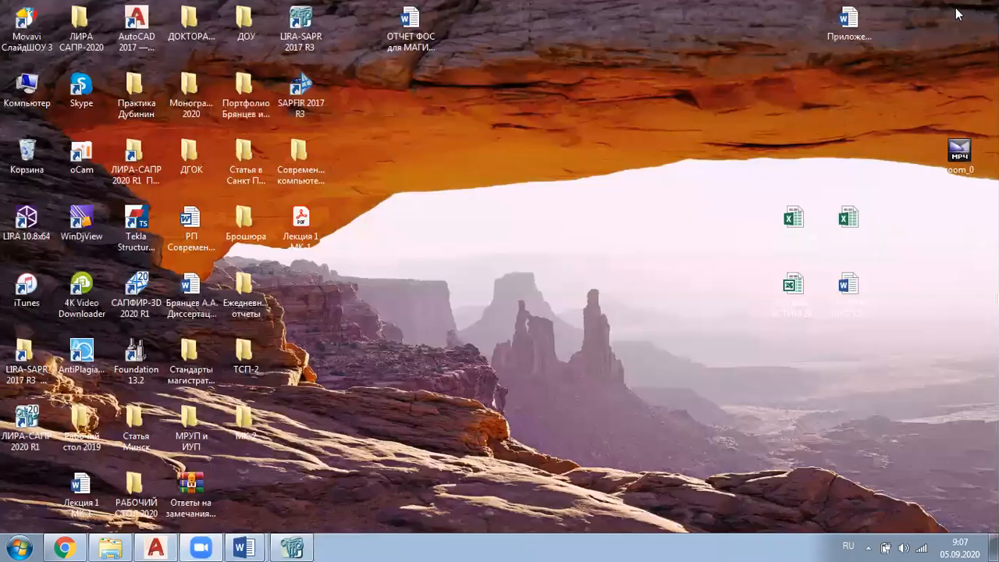
{"action": "key", "text": "alt+Tab"}
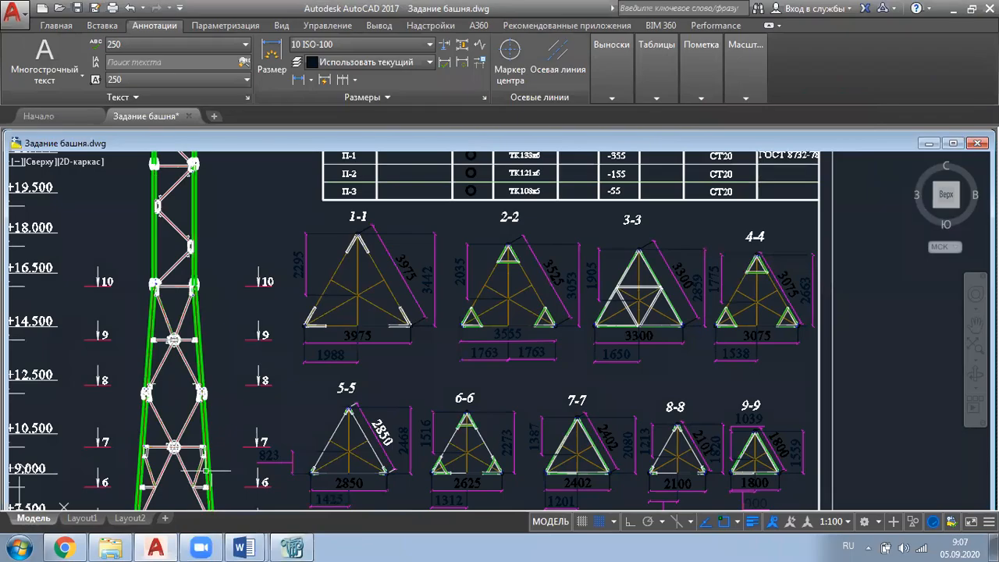
Examine the section marks and height levels on the tower elevation and match them with the dimensioned cross-sections
{"action": "scroll", "coordinate": [361, 241], "scroll_direction": "down", "scroll_amount": 5}
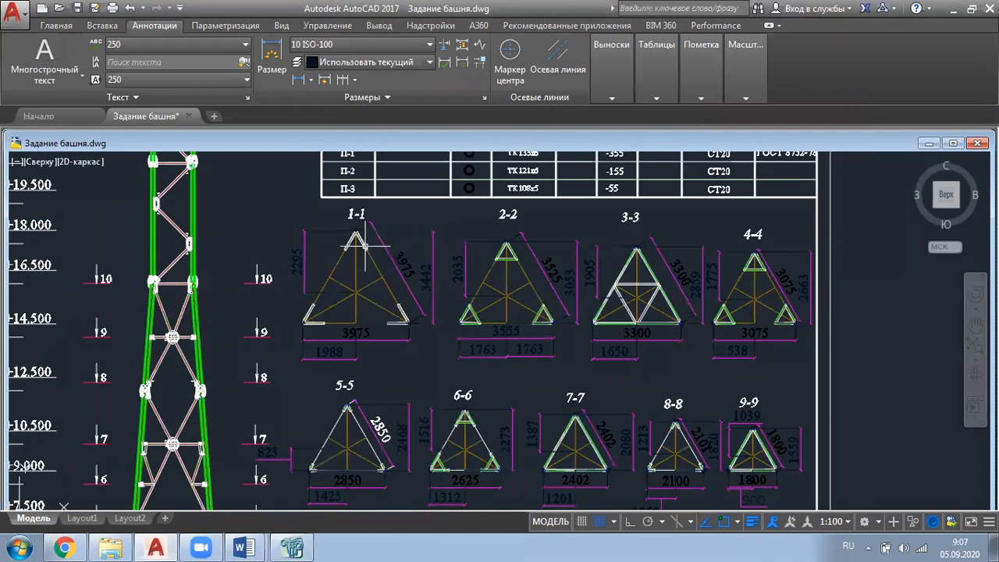
{"action": "scroll", "coordinate": [361, 241], "scroll_direction": "up", "scroll_amount": 7}
{"action": "scroll", "coordinate": [365, 245], "scroll_direction": "down", "scroll_amount": 2}
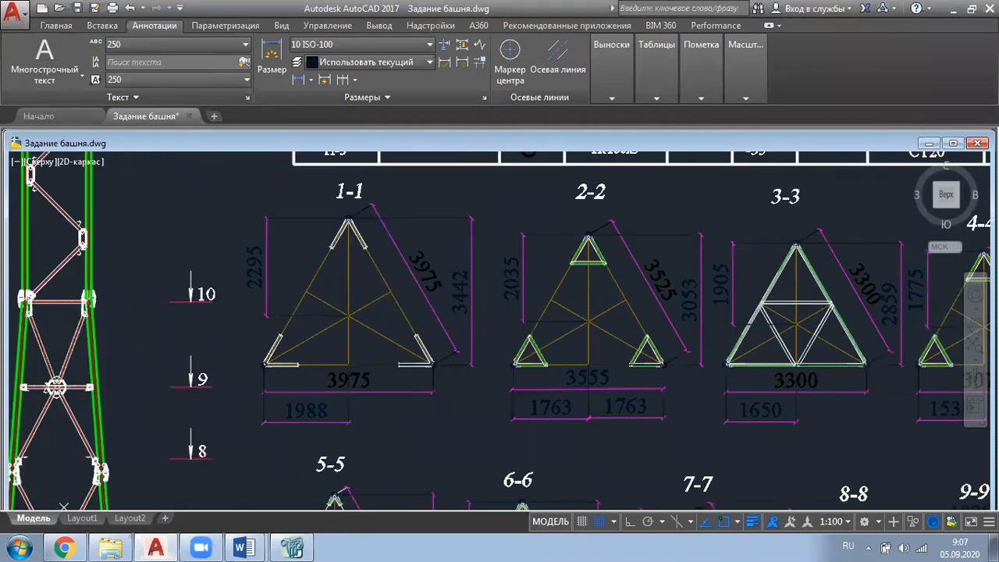
{"action": "scroll", "coordinate": [364, 245], "scroll_direction": "down", "scroll_amount": 3}
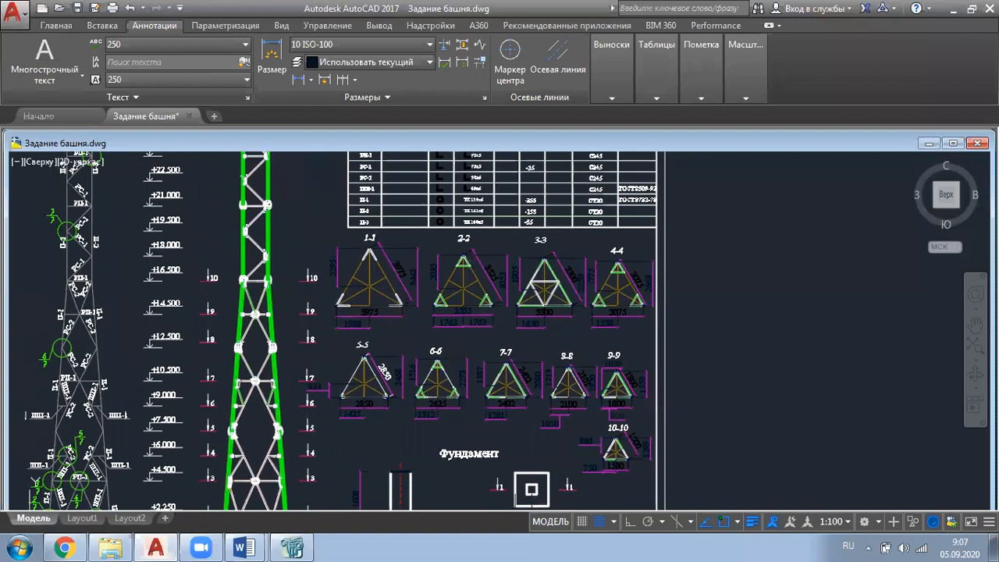
{"action": "scroll", "coordinate": [383, 274], "scroll_direction": "down", "scroll_amount": 3}
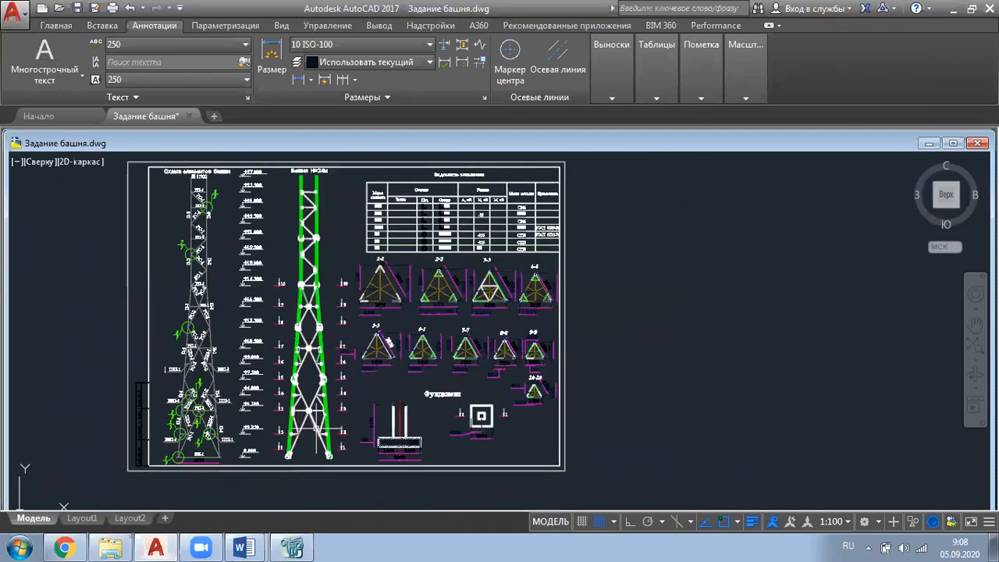
{"action": "scroll", "coordinate": [321, 434], "scroll_direction": "up", "scroll_amount": 2}
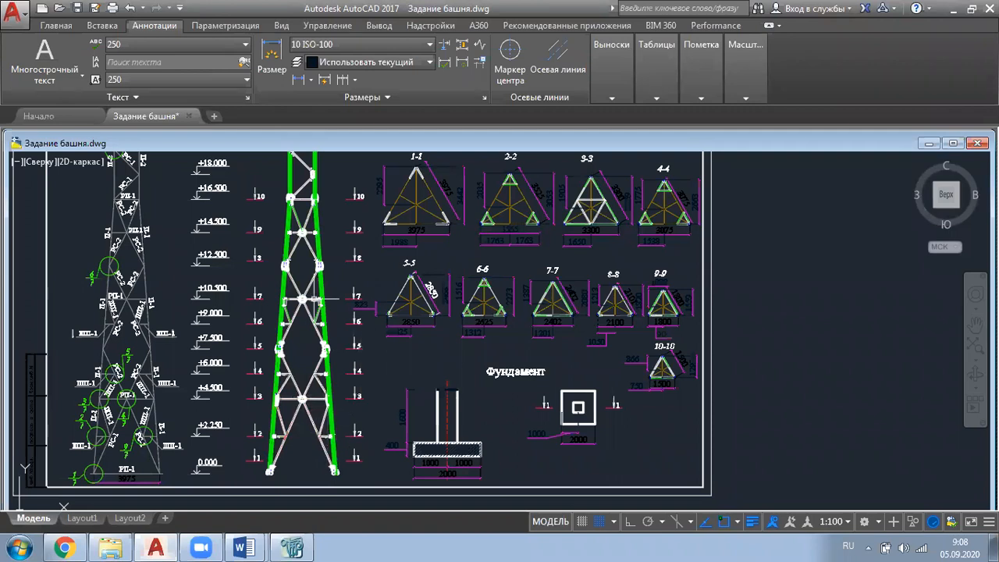
{"action": "scroll", "coordinate": [407, 208], "scroll_direction": "up", "scroll_amount": 3}
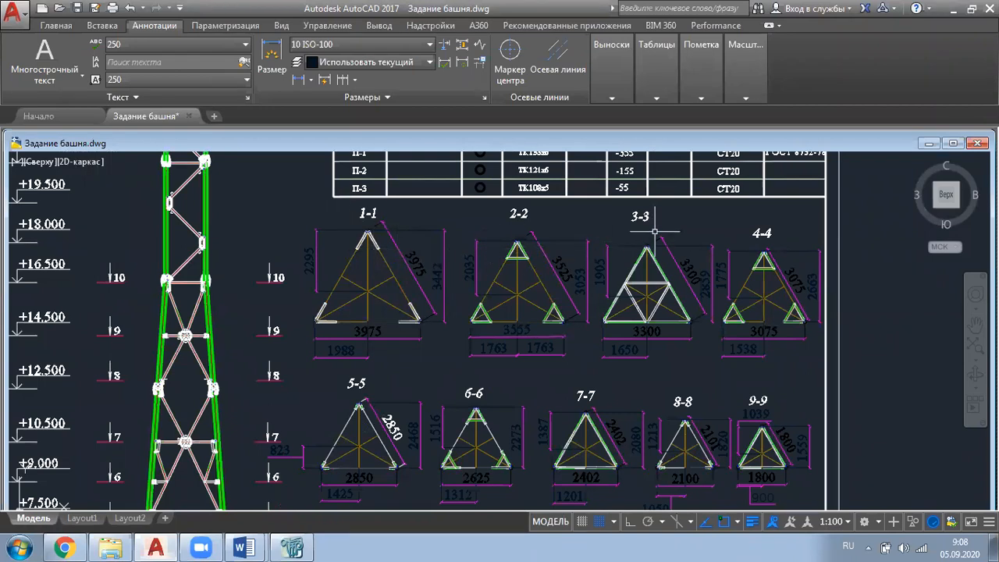
{"action": "scroll", "coordinate": [654, 232], "scroll_direction": "down", "scroll_amount": 2}
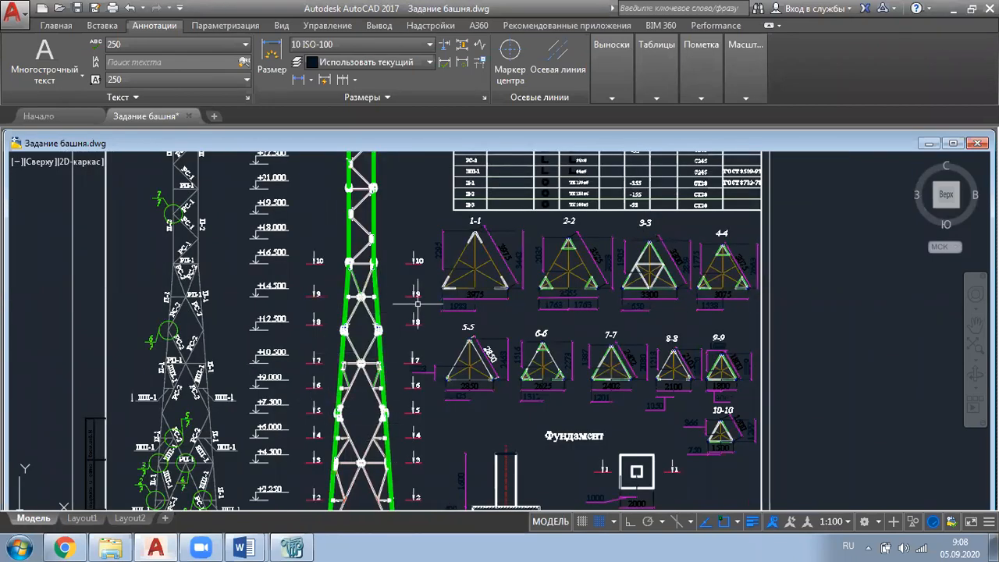
{"action": "scroll", "coordinate": [487, 221], "scroll_direction": "up", "scroll_amount": 2}
{"action": "scroll", "coordinate": [487, 221], "scroll_direction": "down", "scroll_amount": 2}
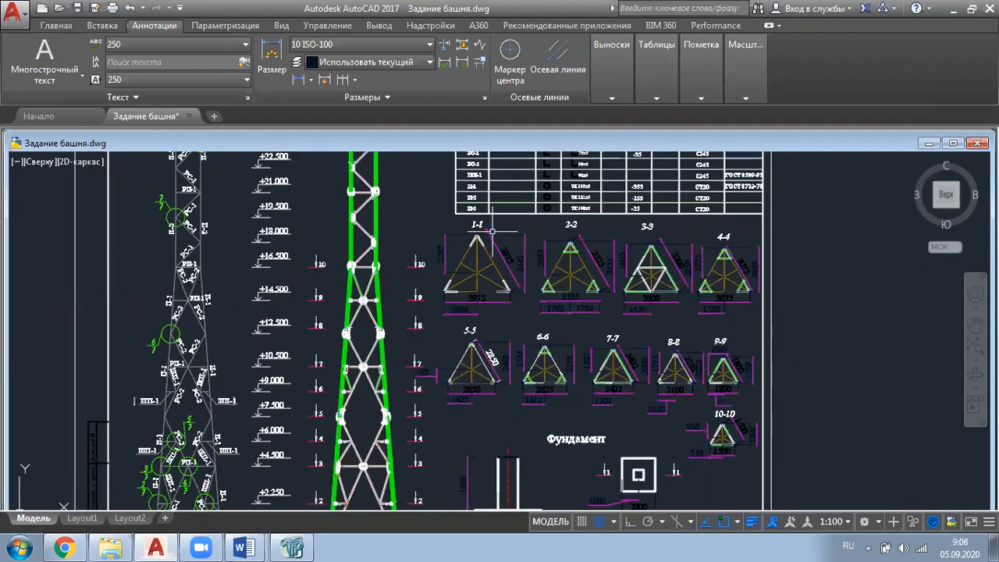
{"action": "middle_click_drag", "start_coordinate": [395, 251], "coordinate": [410, 351]}
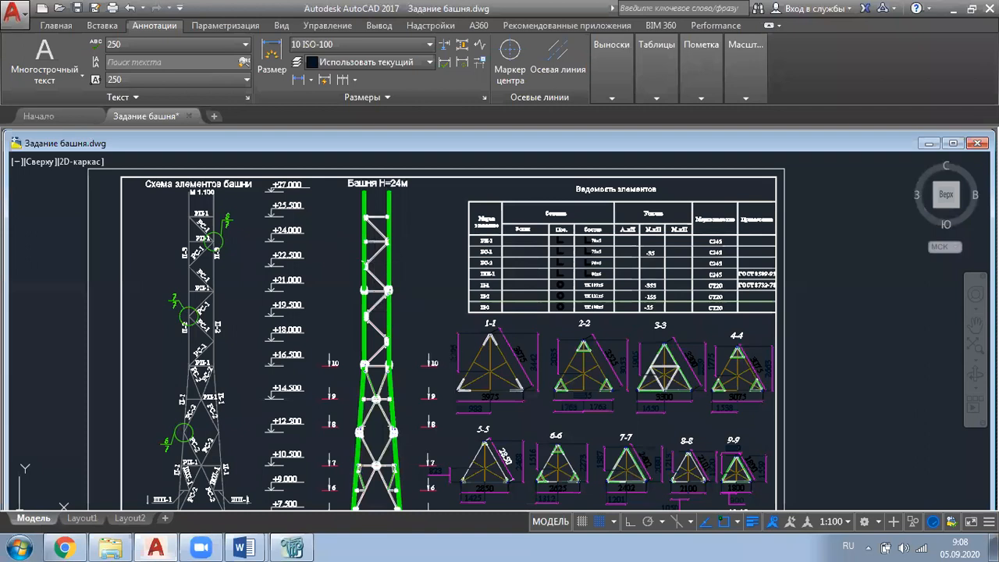
{"action": "scroll", "coordinate": [546, 416], "scroll_direction": "up", "scroll_amount": 3}
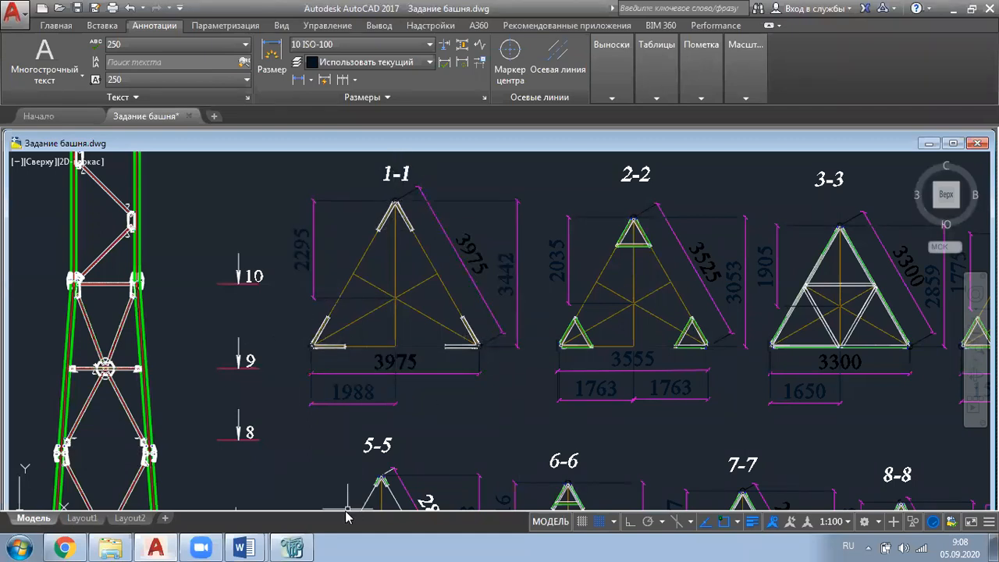
Switch to LIRA-SAPR and add three bars joining the outer nodes of section 1-1 into a triangle
{"action": "left_click", "coordinate": [292, 544]}
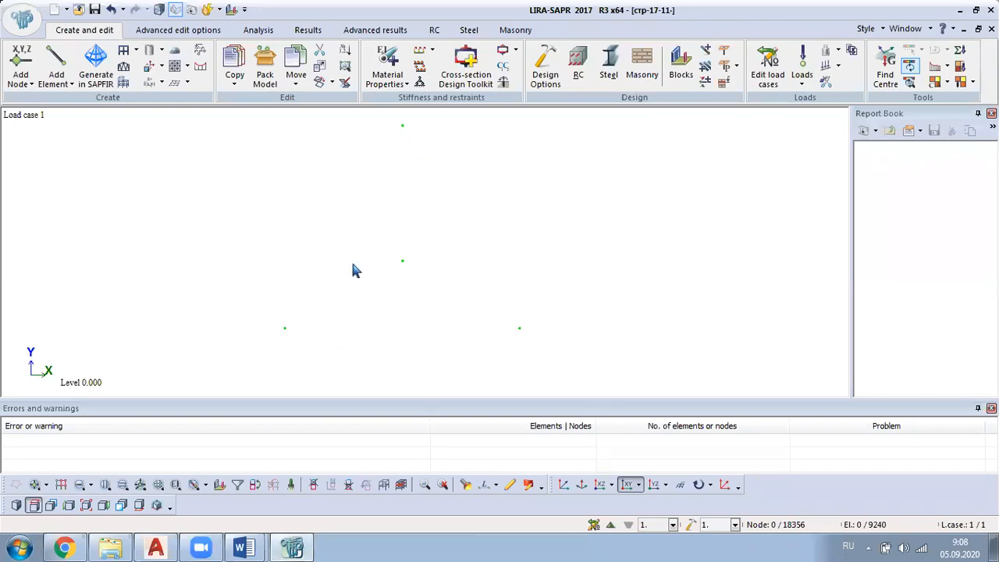
{"action": "left_click", "coordinate": [55, 85]}
{"action": "left_click", "coordinate": [91, 113]}
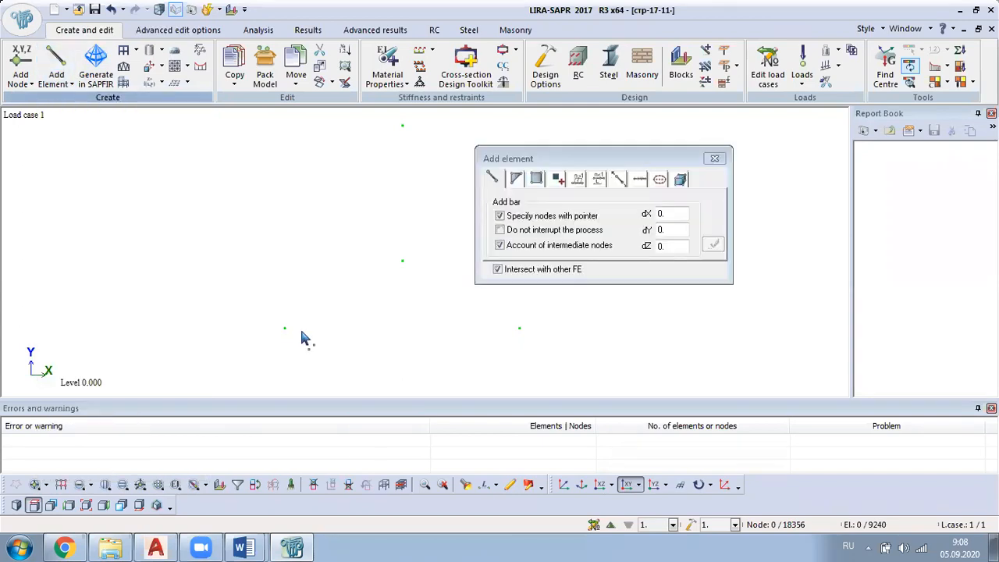
{"action": "left_click", "coordinate": [285, 328]}
{"action": "left_click", "coordinate": [402, 126]}
{"action": "left_click", "coordinate": [403, 161]}
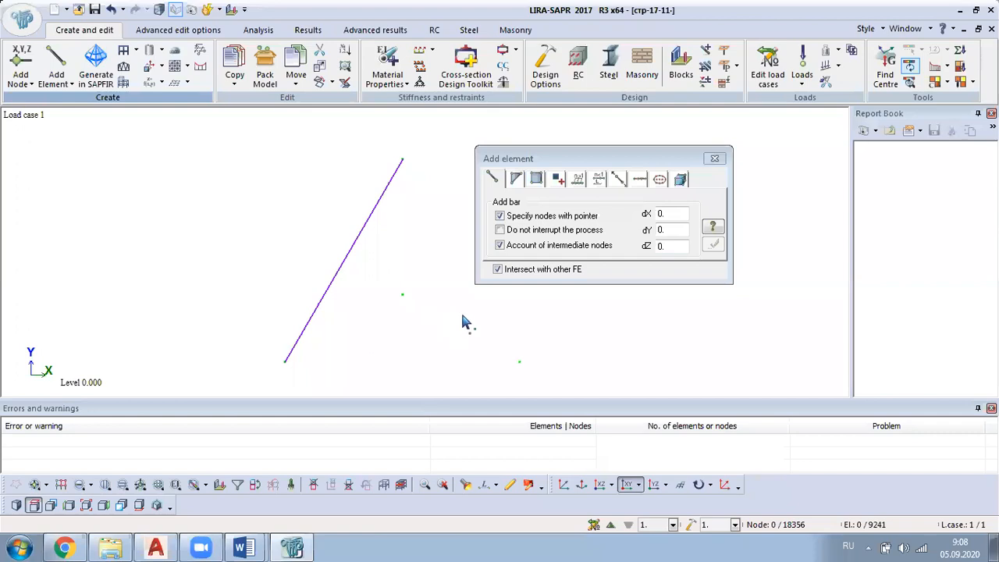
{"action": "left_click", "coordinate": [520, 361]}
{"action": "left_click", "coordinate": [403, 161]}
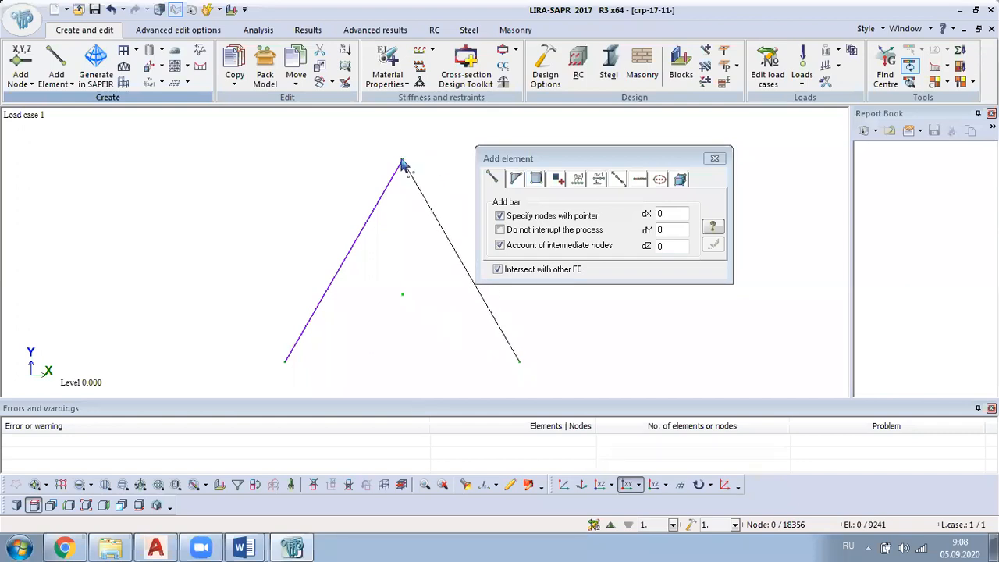
{"action": "left_click", "coordinate": [286, 363]}
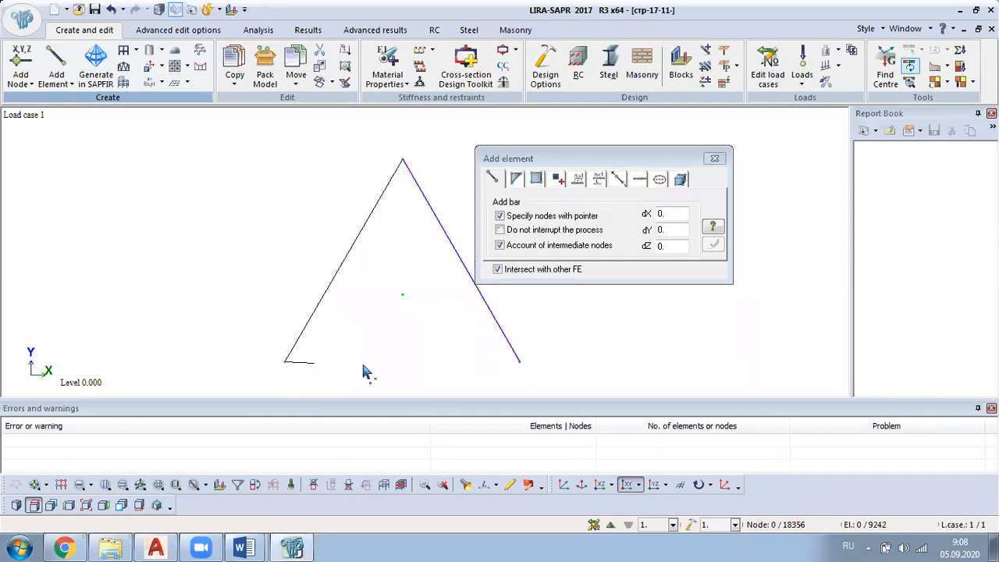
{"action": "left_click", "coordinate": [519, 361]}
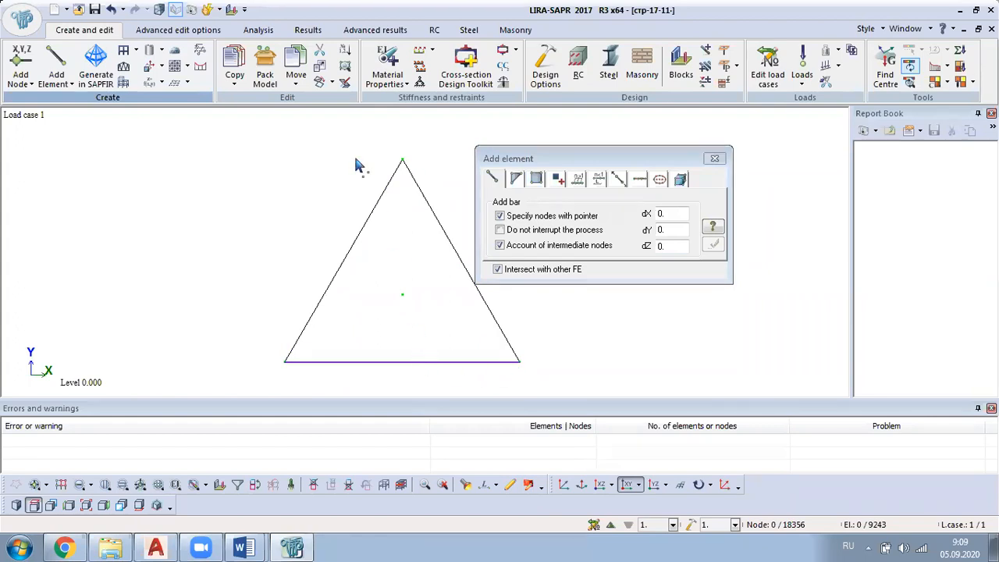
Undo the three bars added between the outer nodes of section 1-1
{"action": "key", "text": "ctrl+z"}
{"action": "key", "text": "ctrl+z"}
{"action": "key", "text": "ctrl+z"}
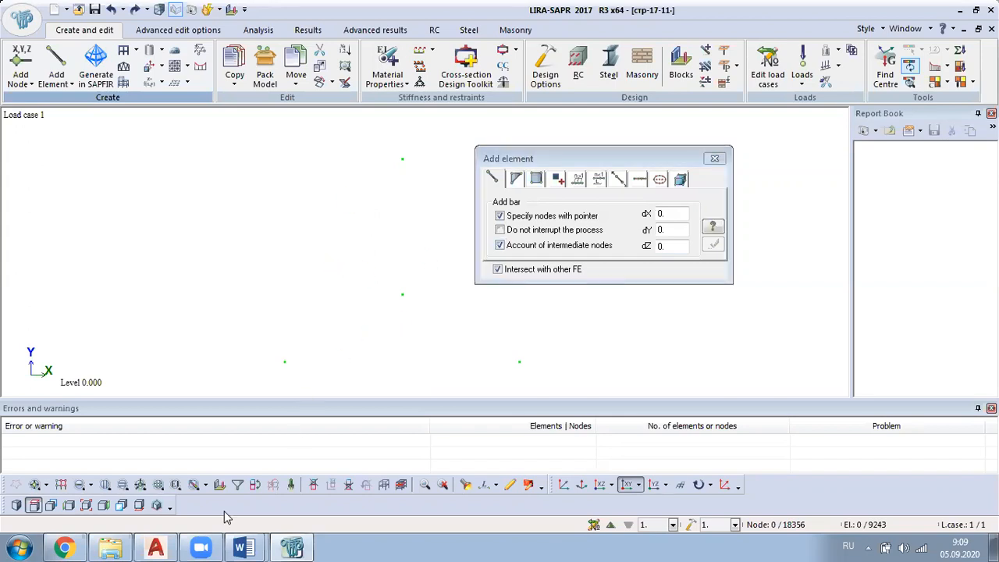
Switch to AutoCAD and examine the tower elevation's section marks and the dimensioned triangle of section 1-1
{"action": "left_click", "coordinate": [177, 541]}
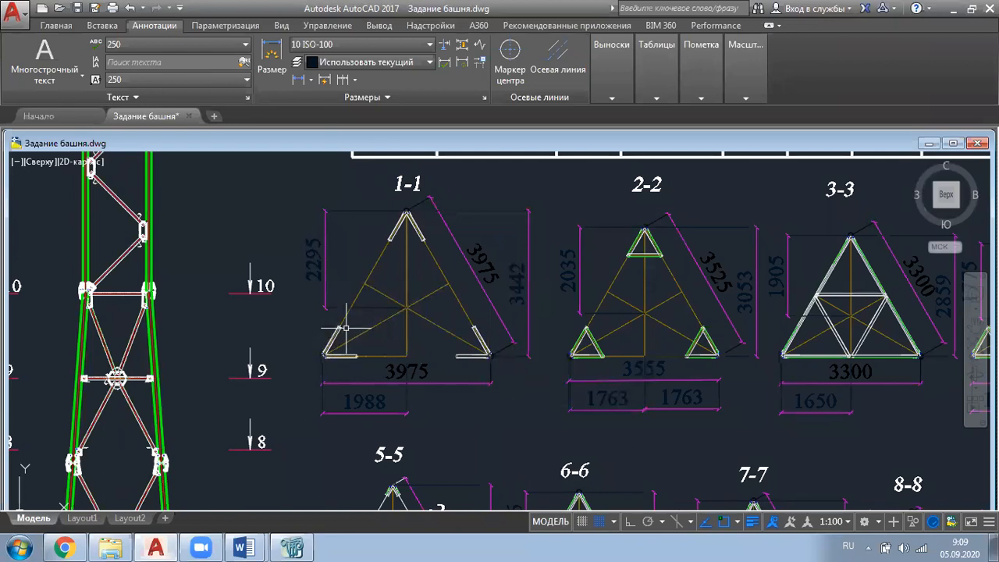
{"action": "scroll", "coordinate": [142, 284], "scroll_direction": "down", "scroll_amount": 5}
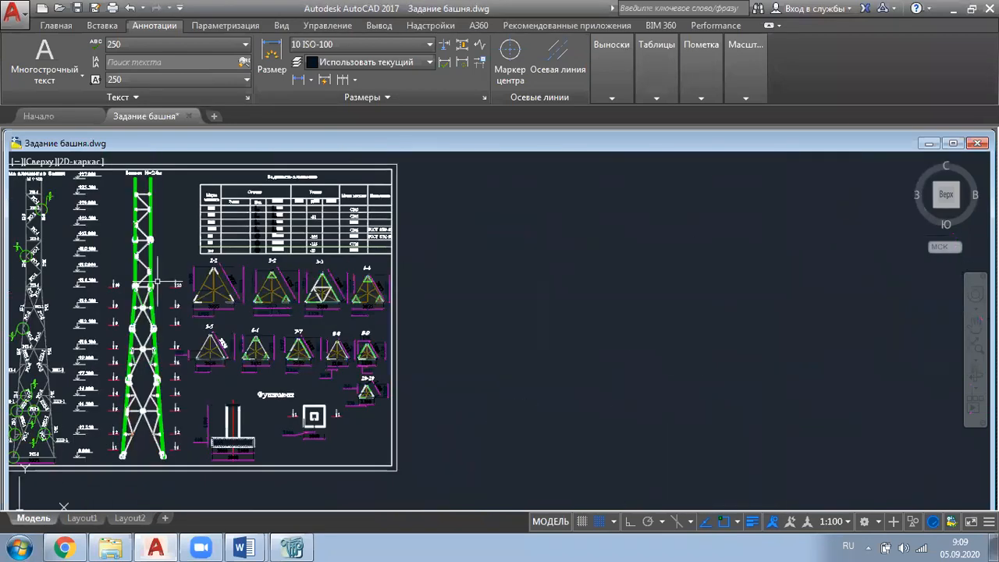
{"action": "scroll", "coordinate": [139, 409], "scroll_direction": "up", "scroll_amount": 1}
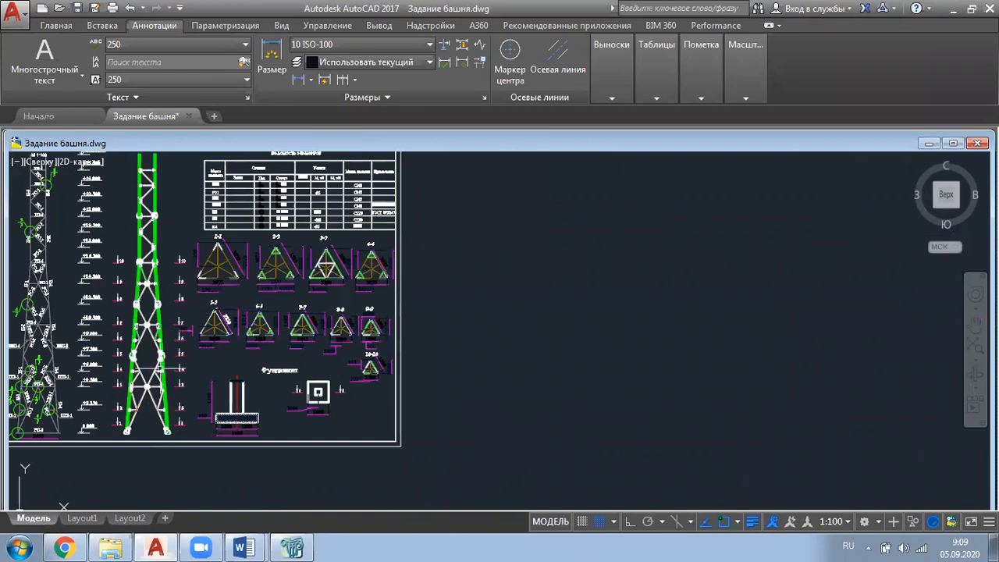
{"action": "scroll", "coordinate": [156, 269], "scroll_direction": "up", "scroll_amount": 4}
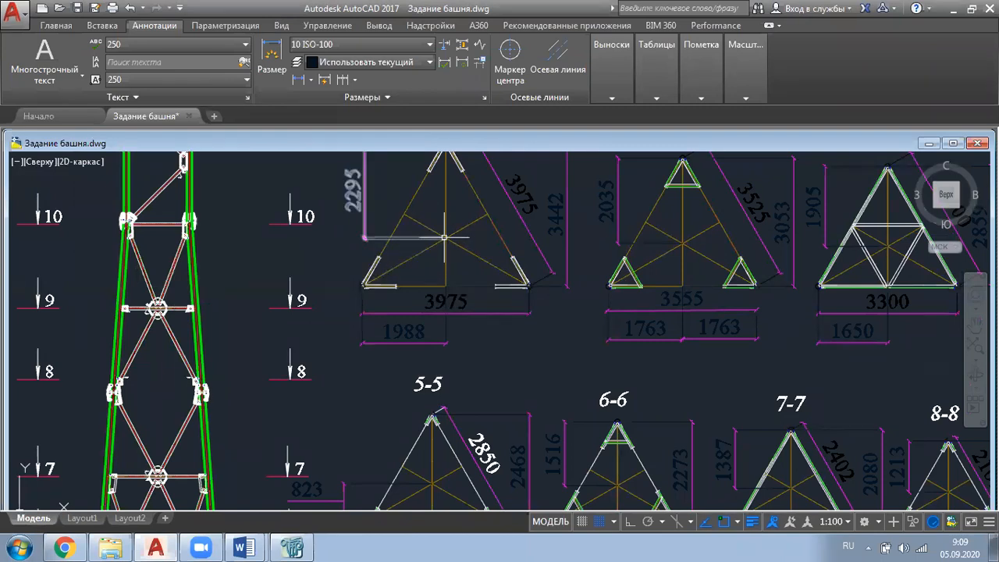
{"action": "middle_click_drag", "start_coordinate": [449, 244], "coordinate": [315, 326]}
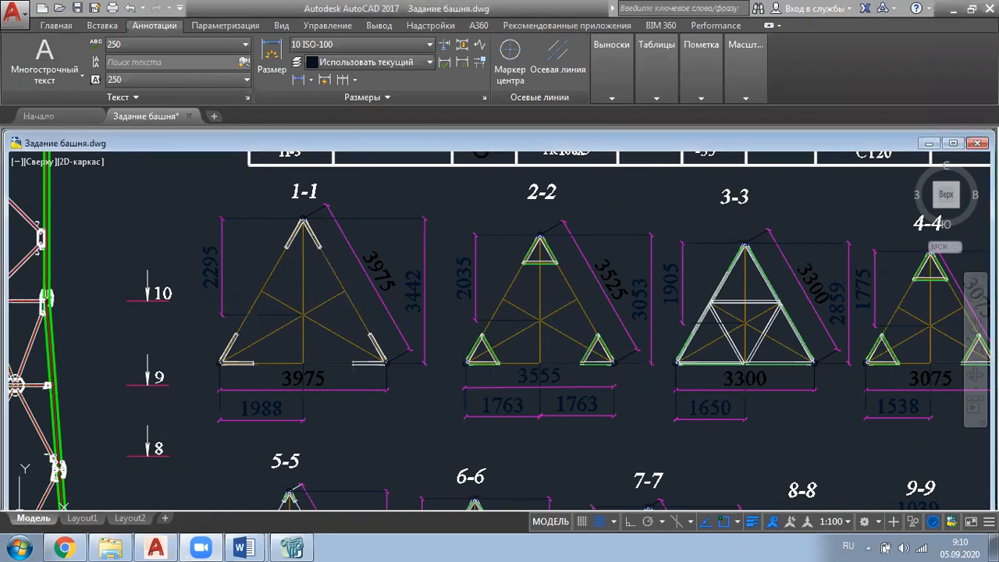
{"action": "right_click", "coordinate": [273, 369]}
{"action": "left_click", "coordinate": [254, 262]}
{"action": "left_click", "coordinate": [253, 261]}
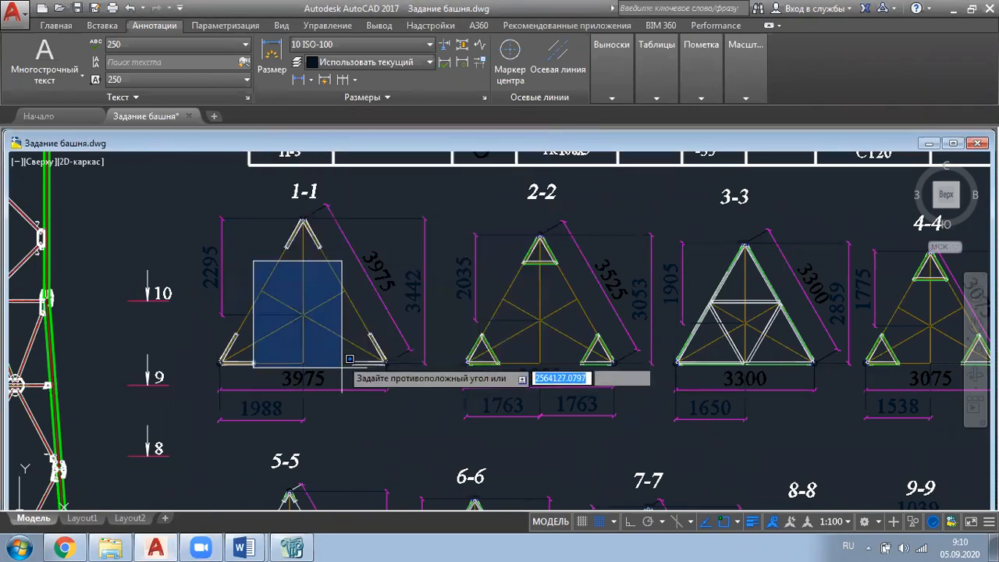
{"action": "left_click", "coordinate": [244, 245]}
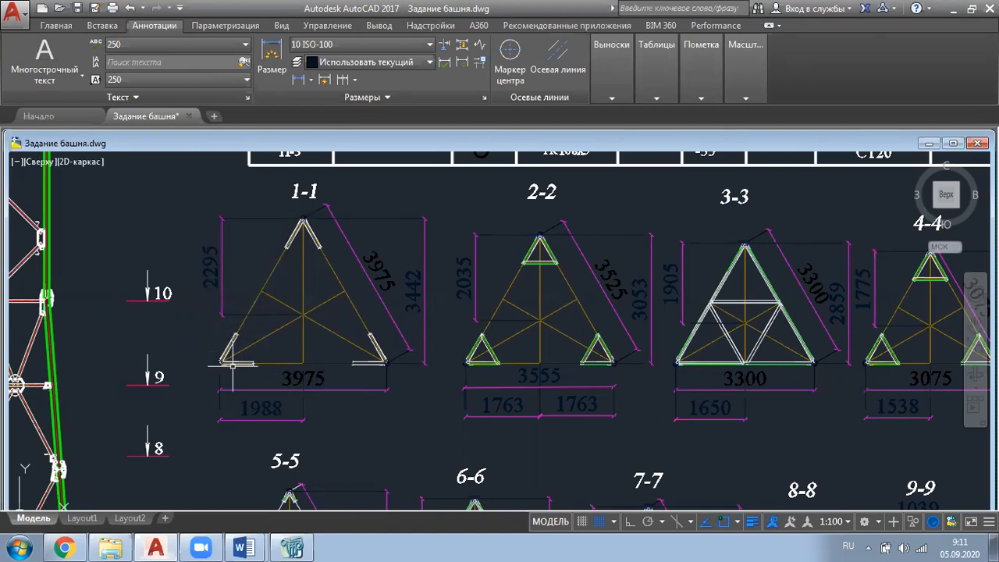
Dismiss the Add element dialog in LIRA-SAPR and return to the cross-sections in the AutoCAD drawing
{"action": "left_click", "coordinate": [293, 547]}
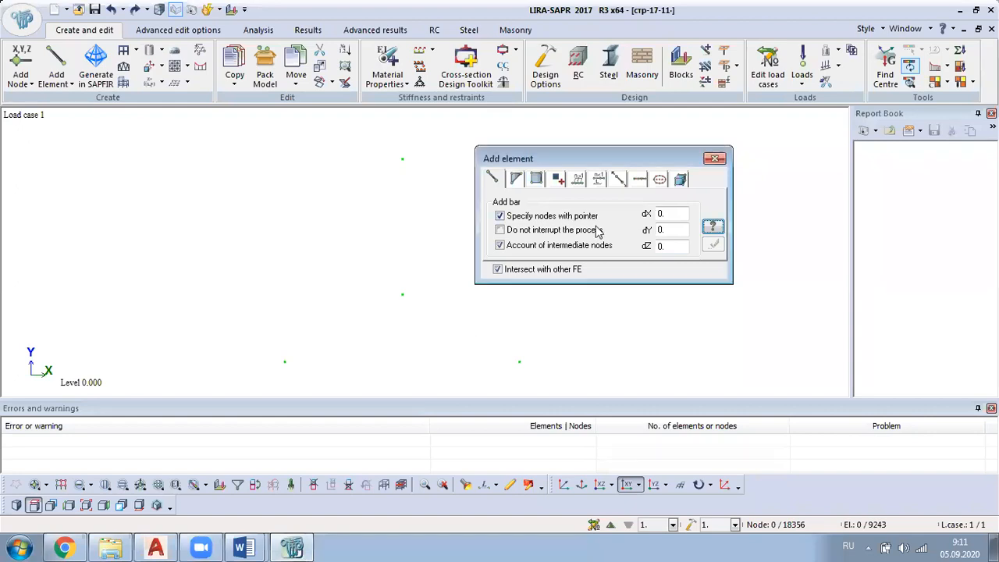
{"action": "key", "text": "Escape"}
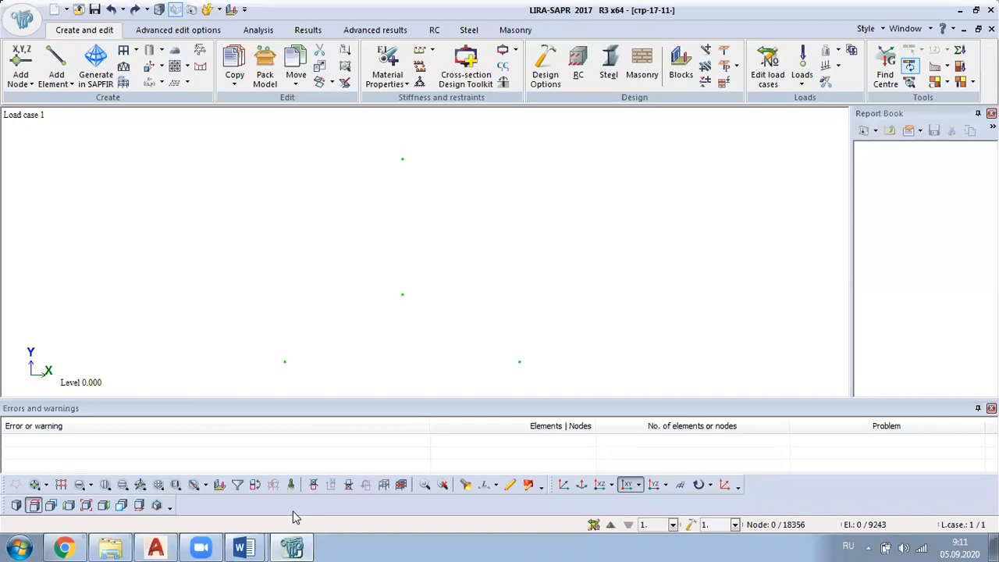
{"action": "left_click", "coordinate": [155, 547]}
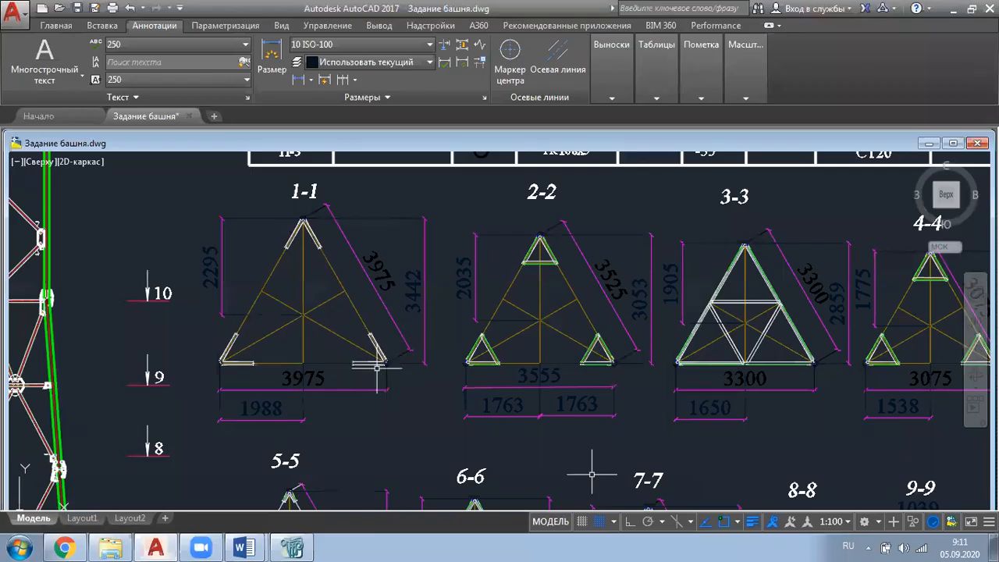